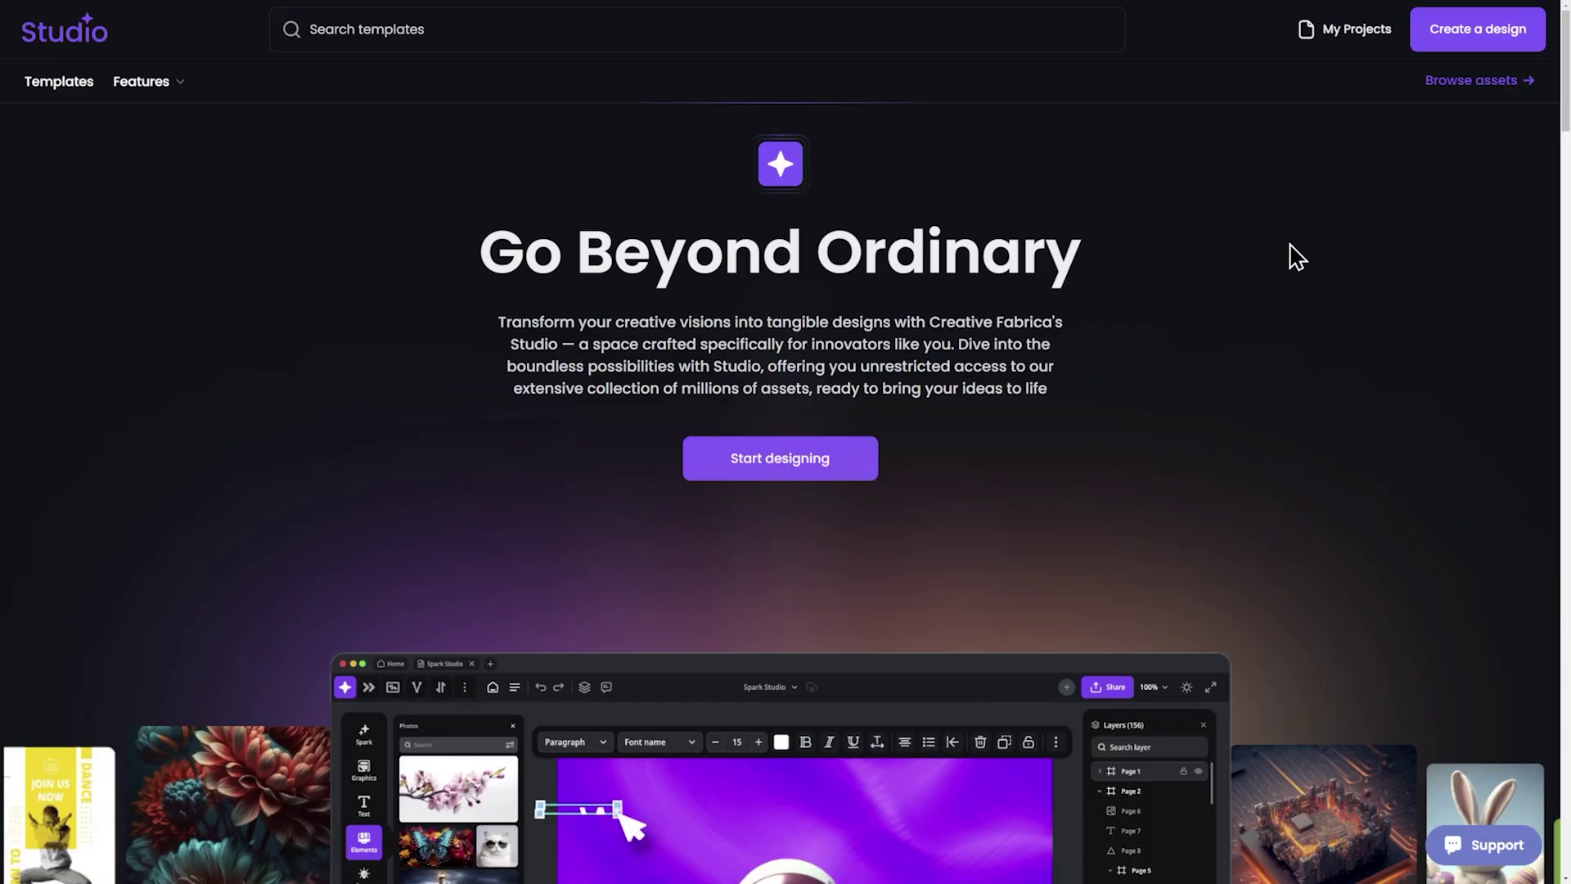
# Scroll down the Creative Fabrica landing page and go to My Projects
pyautogui.moveTo(1567, 81); pyautogui.dragTo(1562, 151)
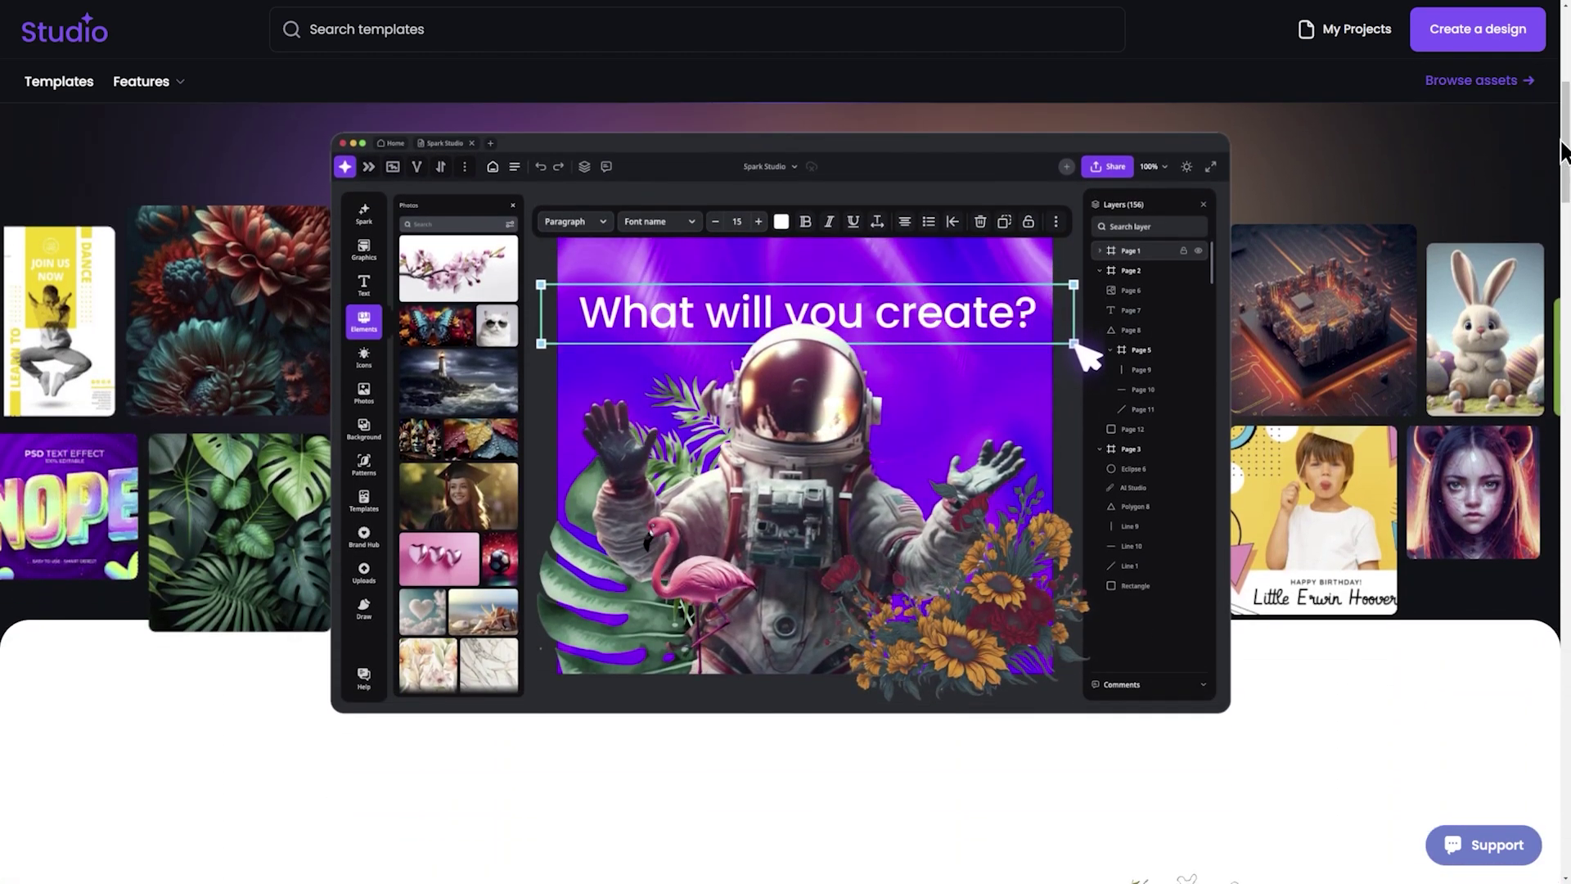
pyautogui.scroll(-5, 1563, 151)
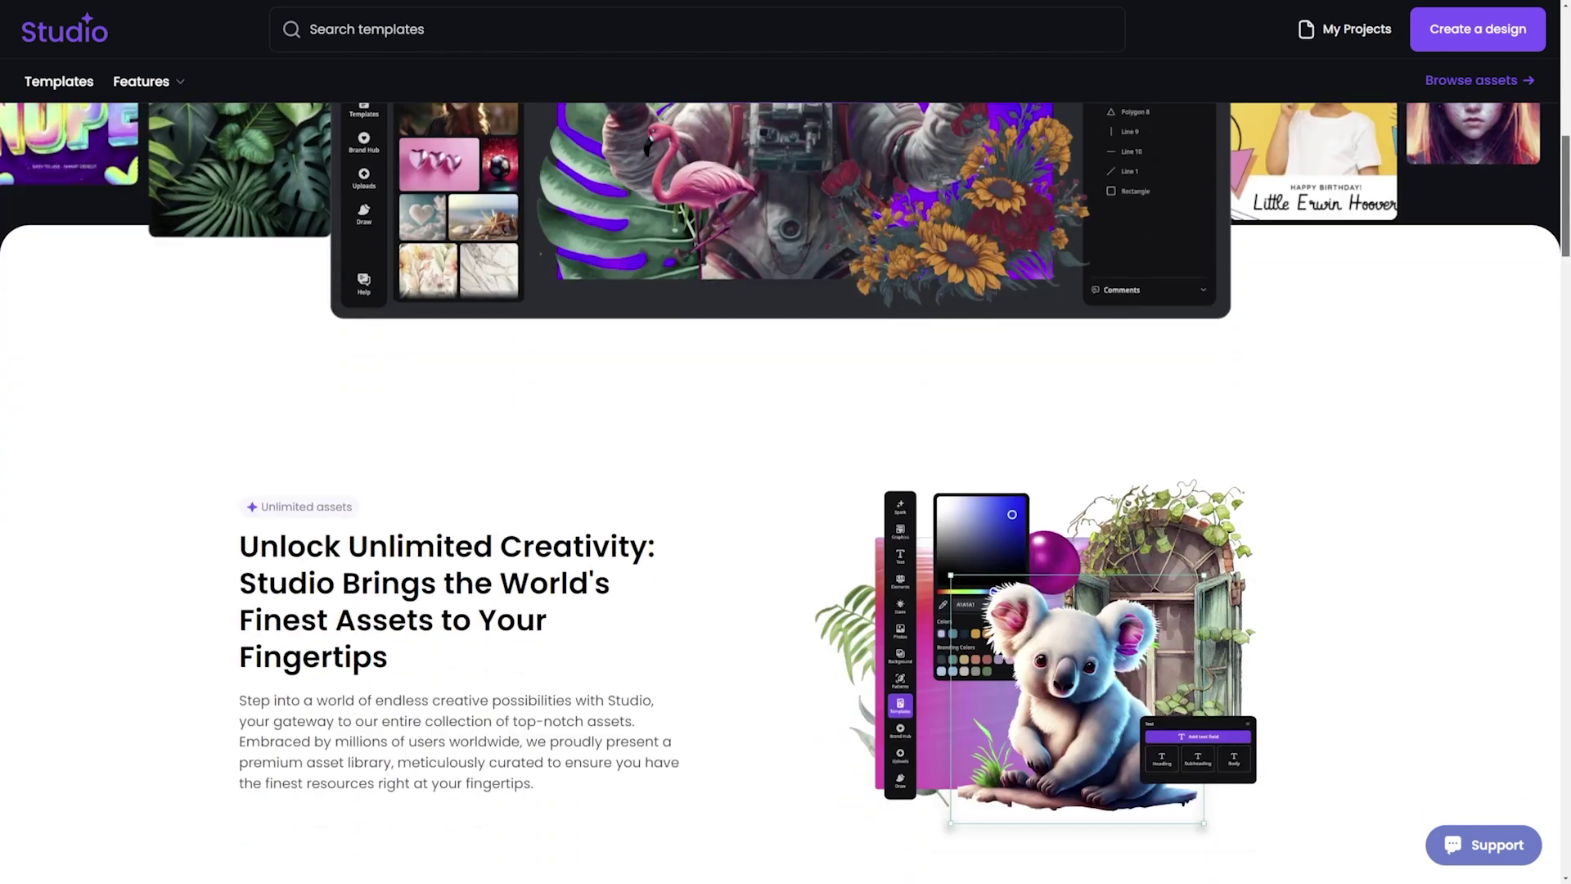
pyautogui.scroll(-4, 1563, 152)
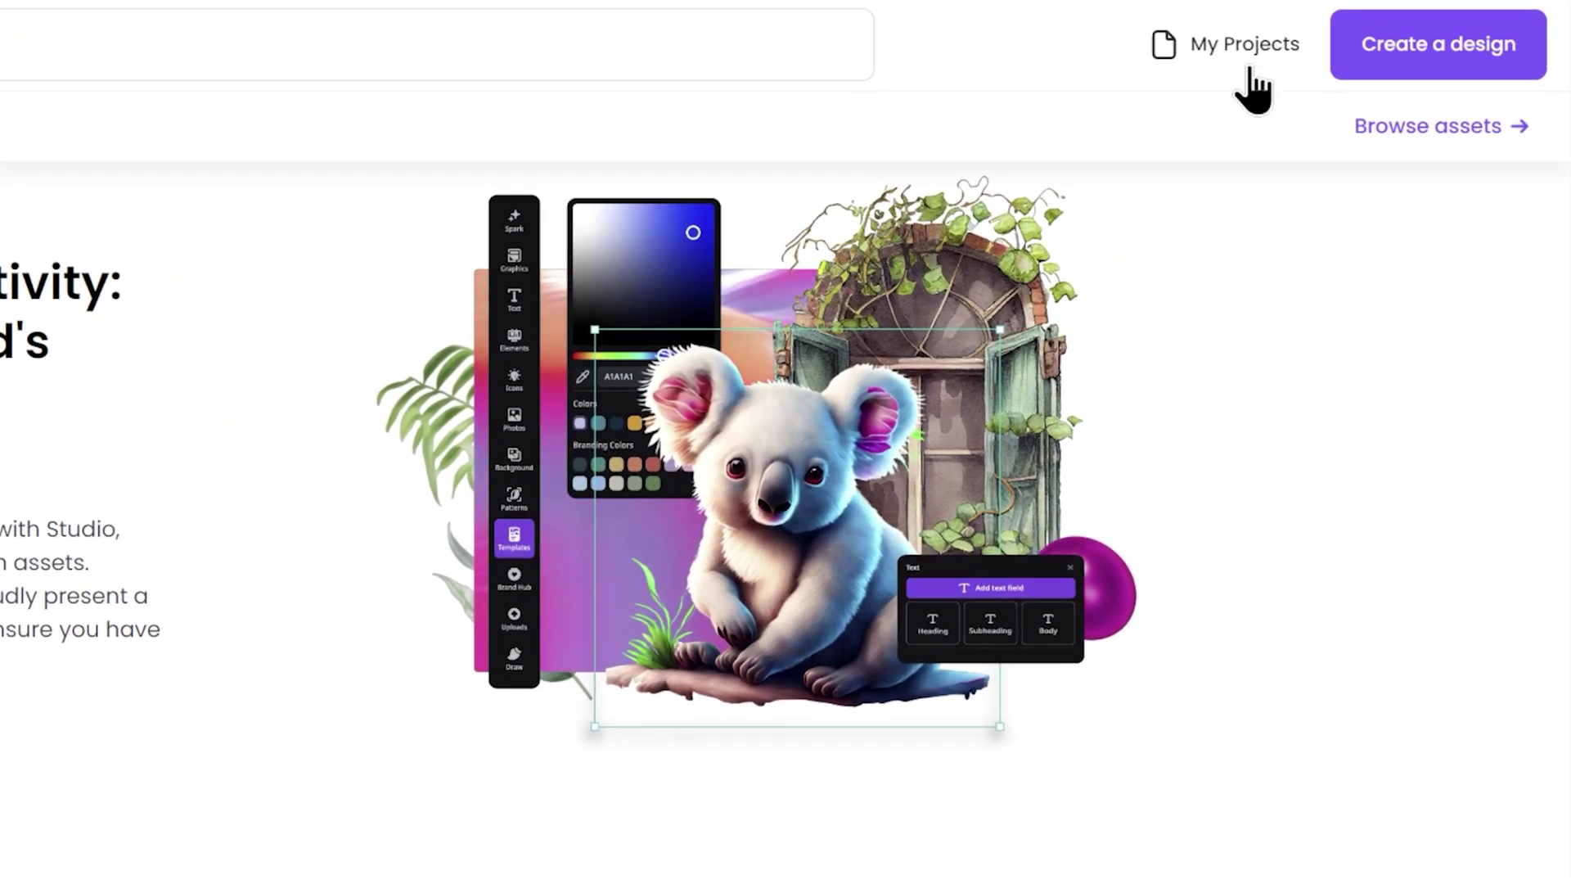
pyautogui.click(1250, 72)
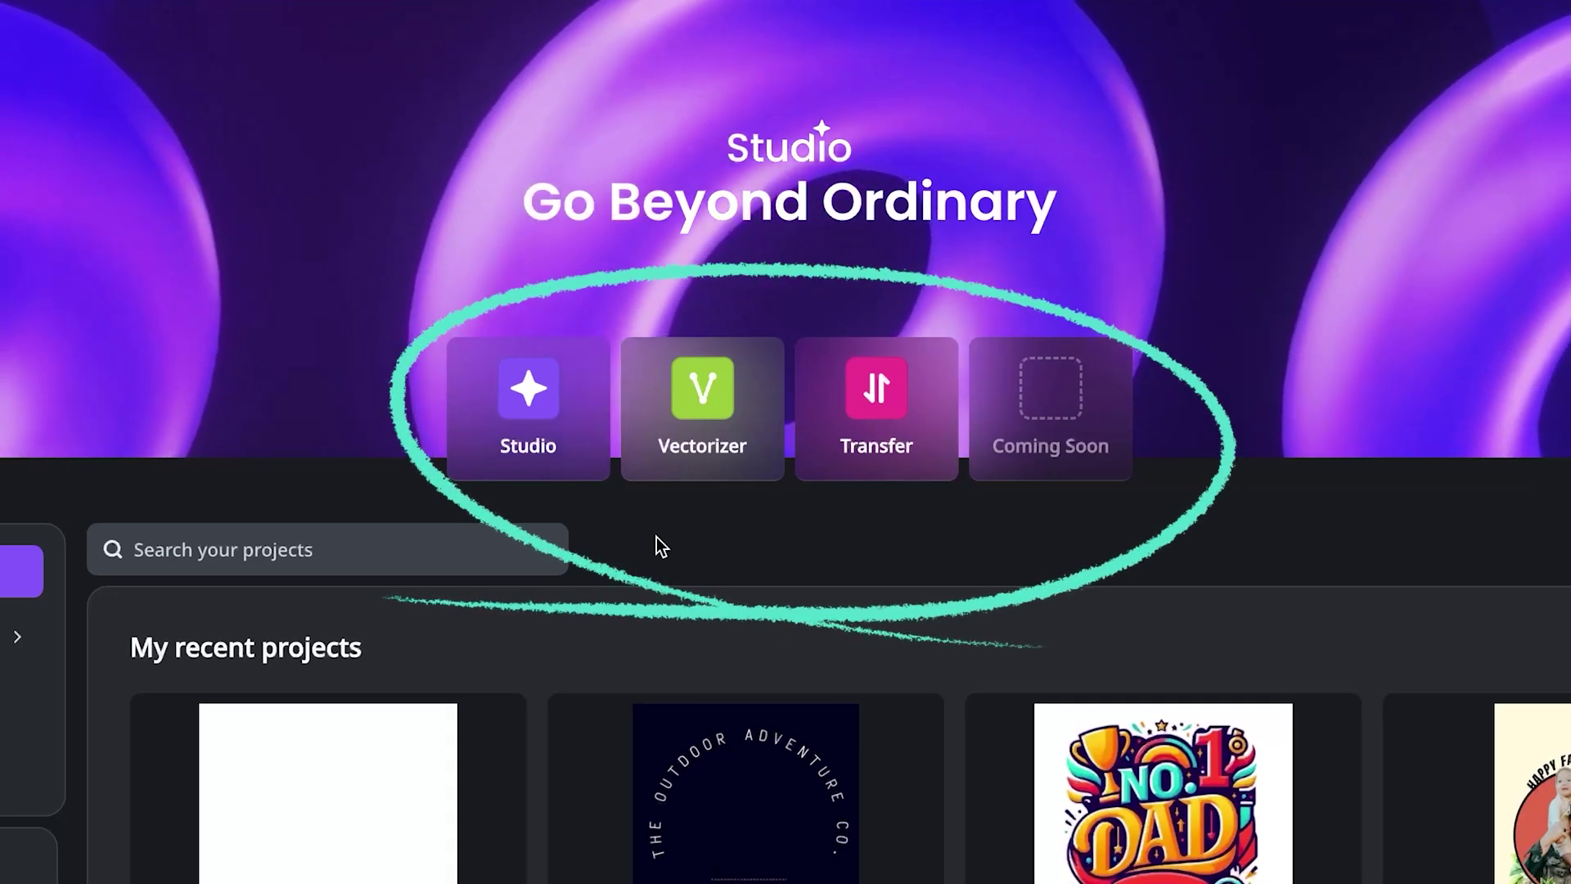
pyautogui.scroll(-1, 609, 534)
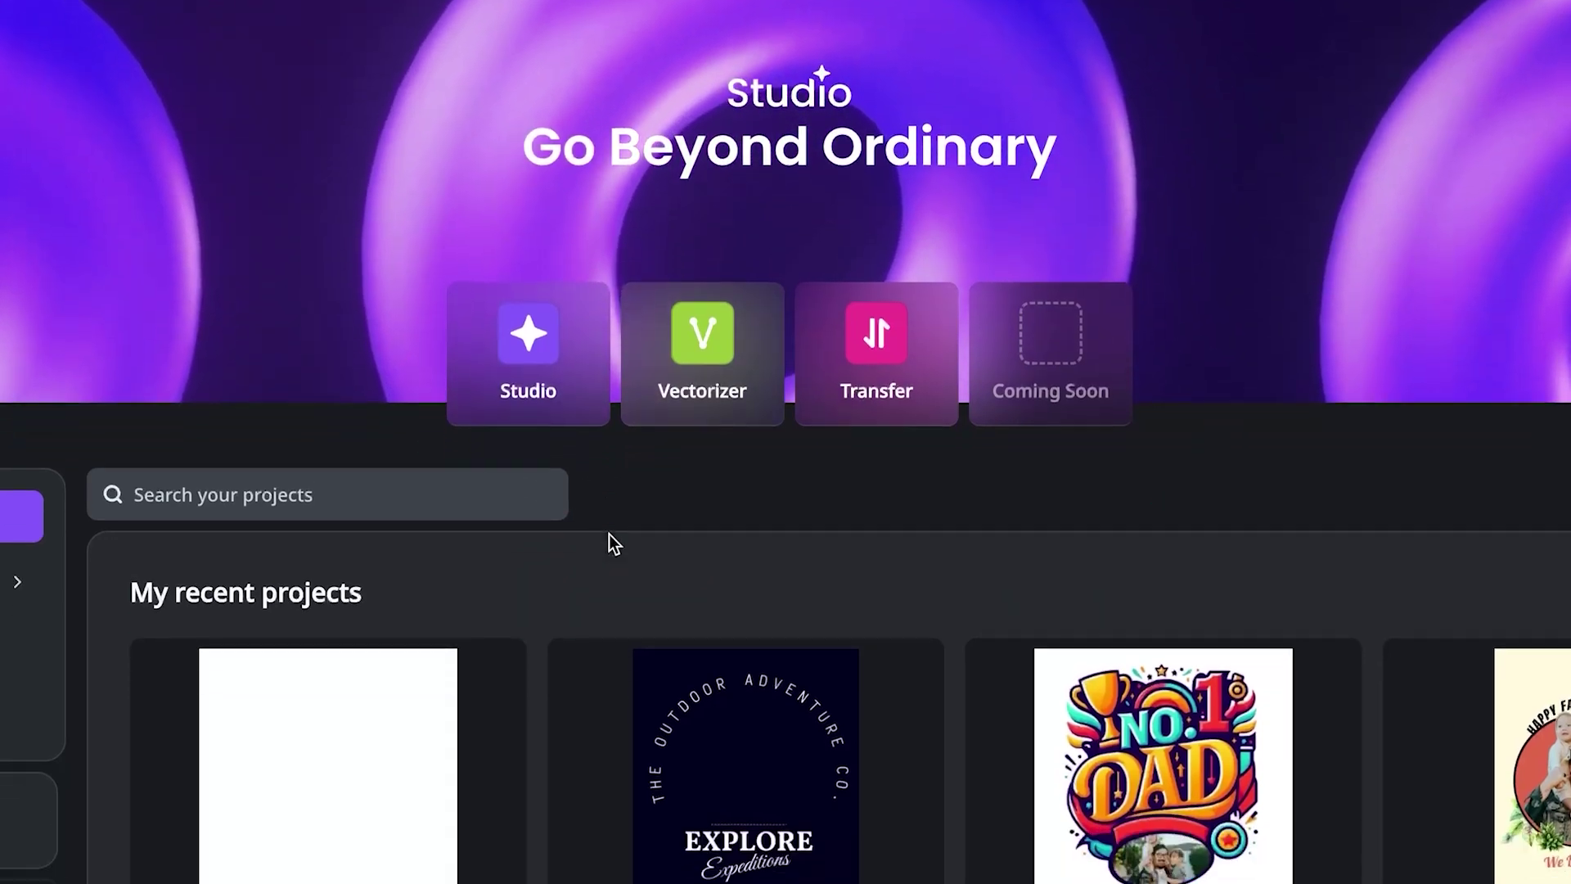
pyautogui.scroll(-7, 609, 540)
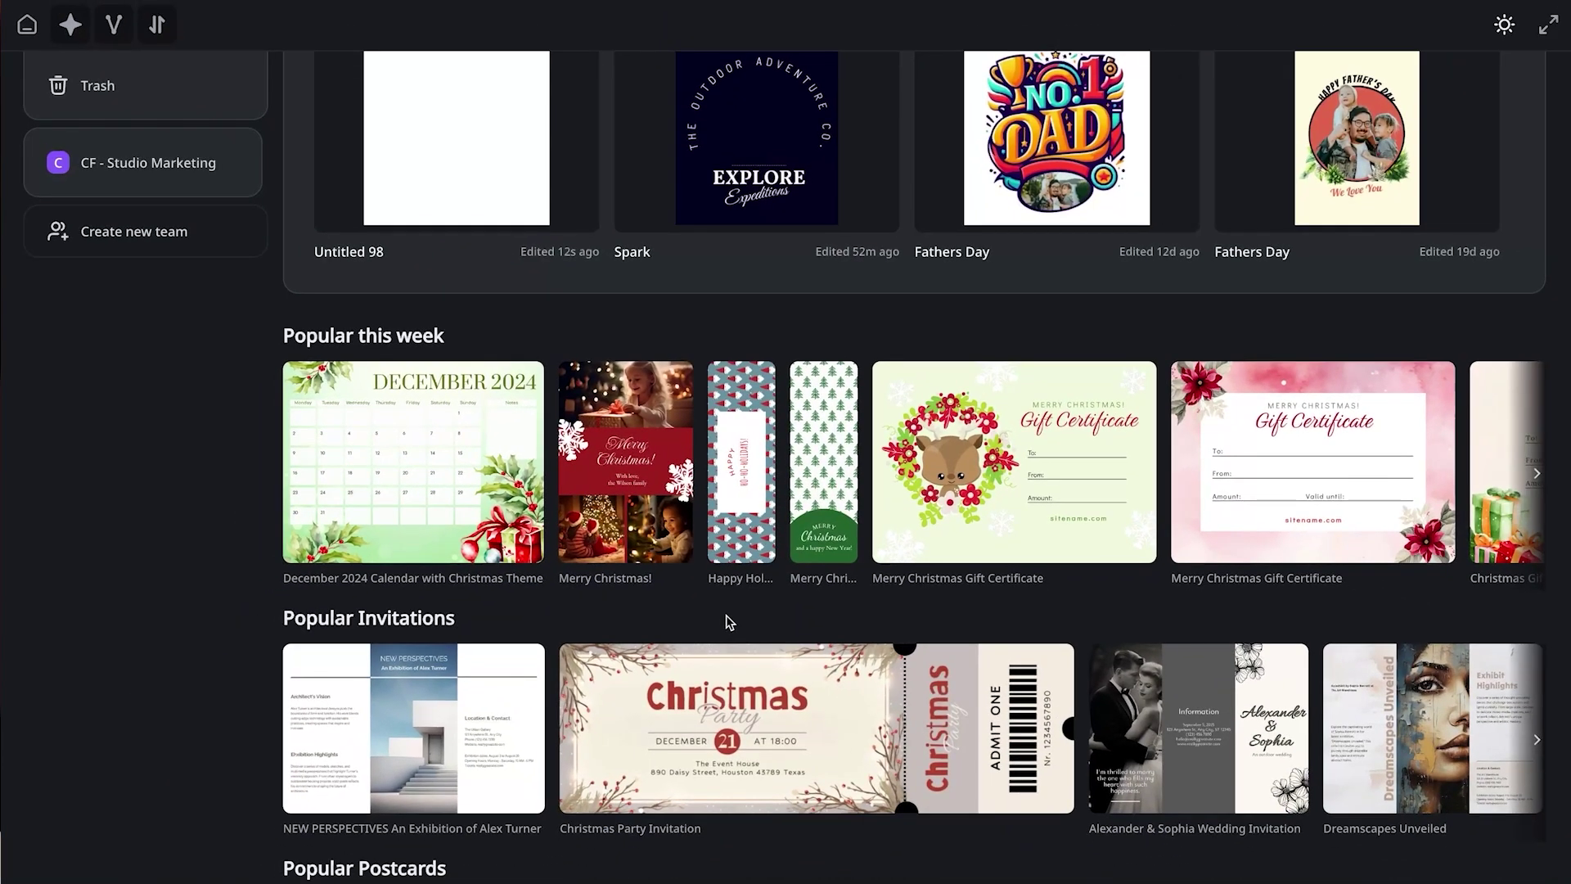
pyautogui.scroll(1, 730, 622)
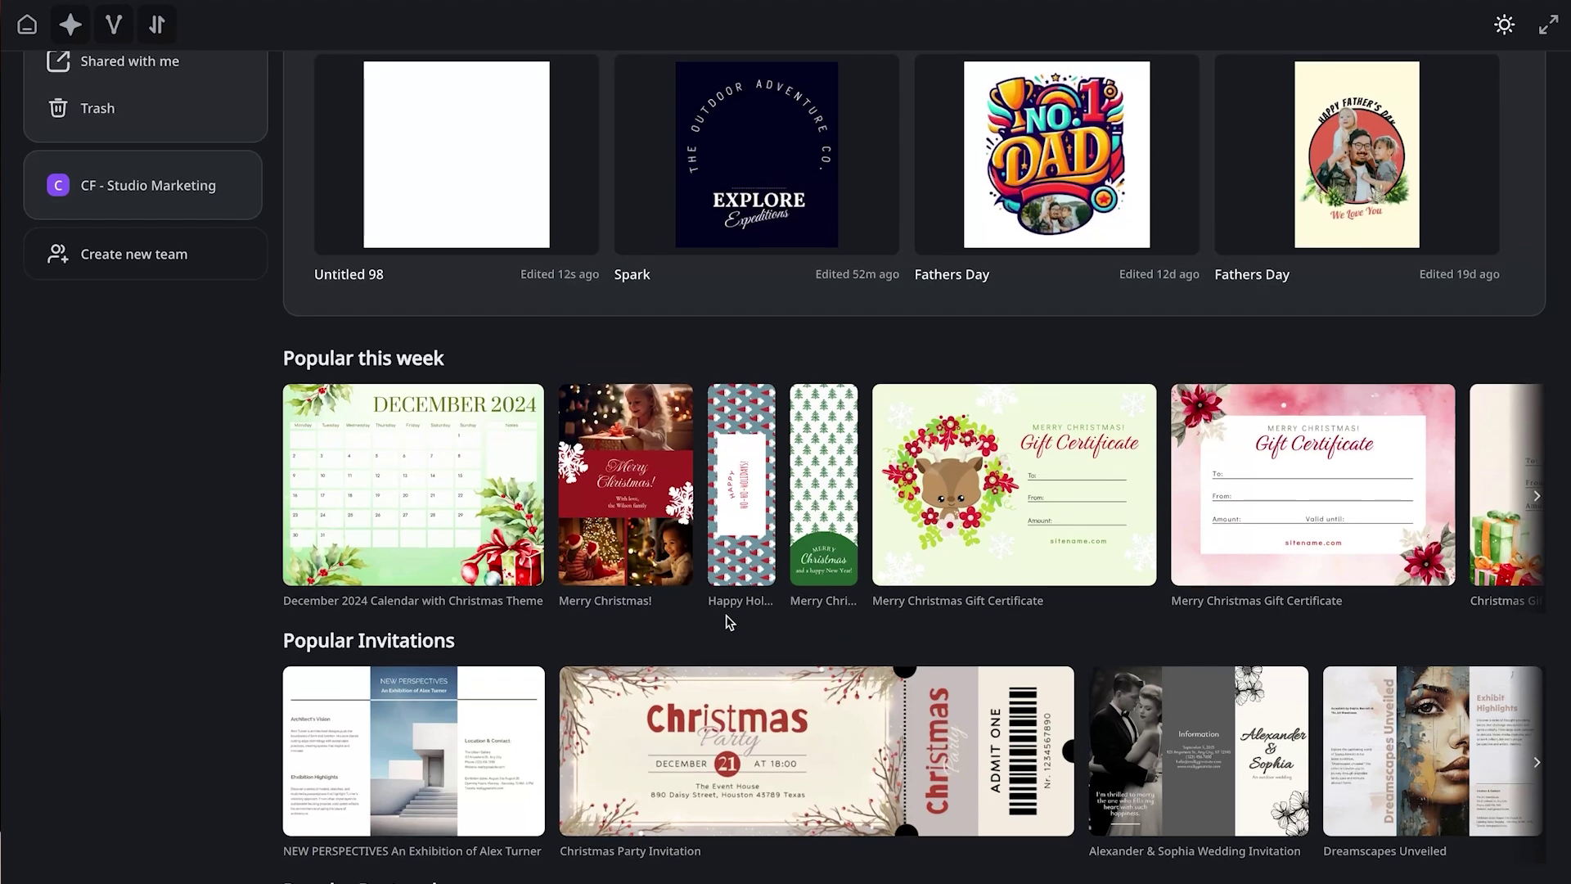
pyautogui.scroll(1, 730, 622)
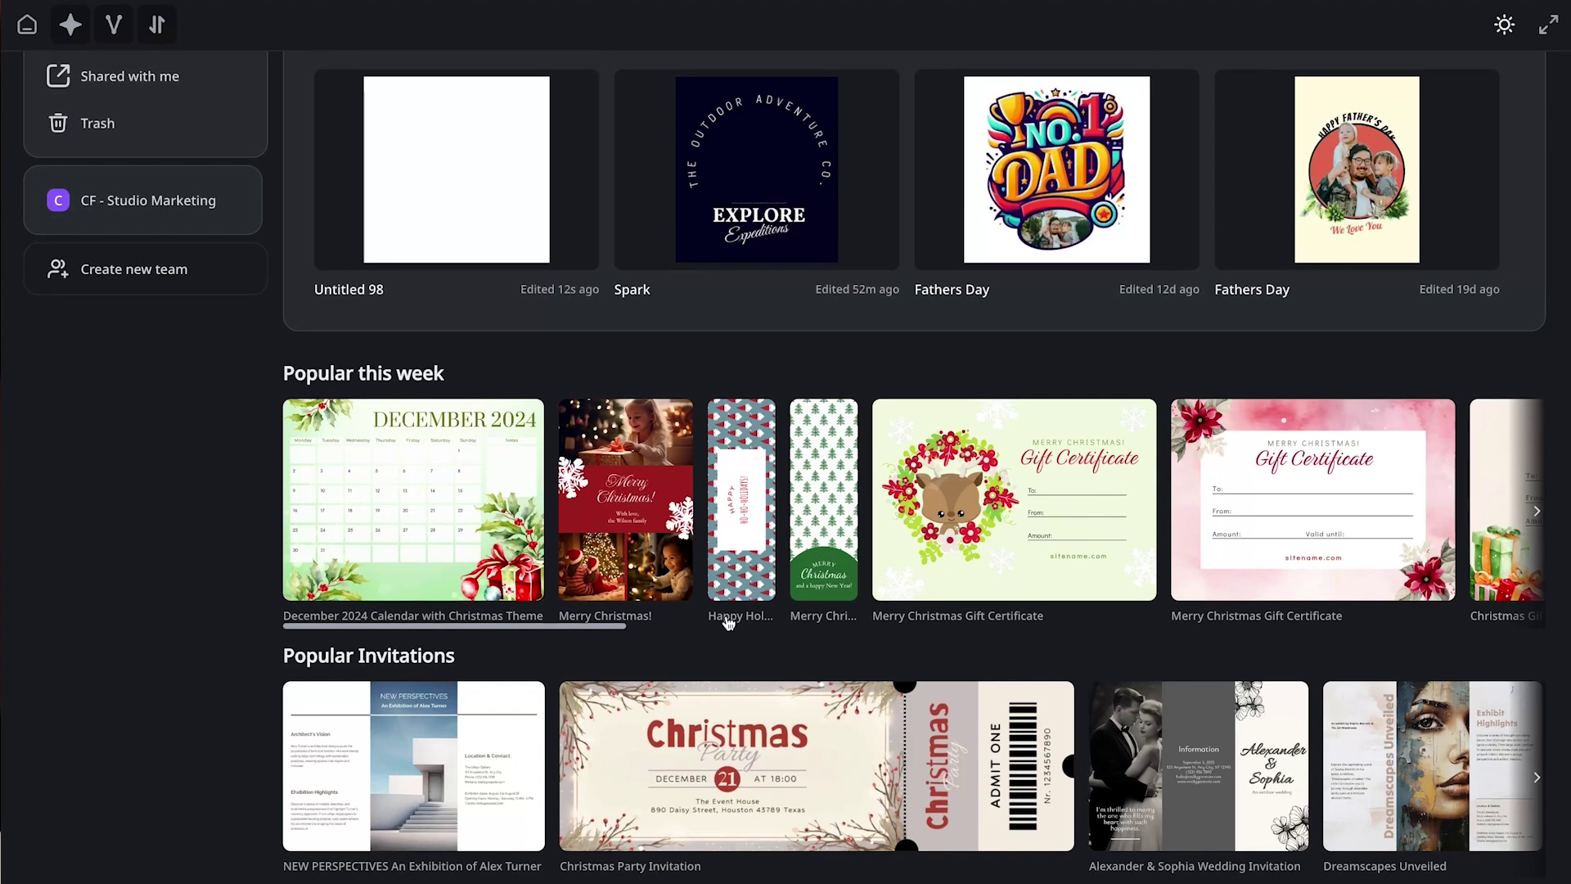
pyautogui.scroll(-2, 733, 618)
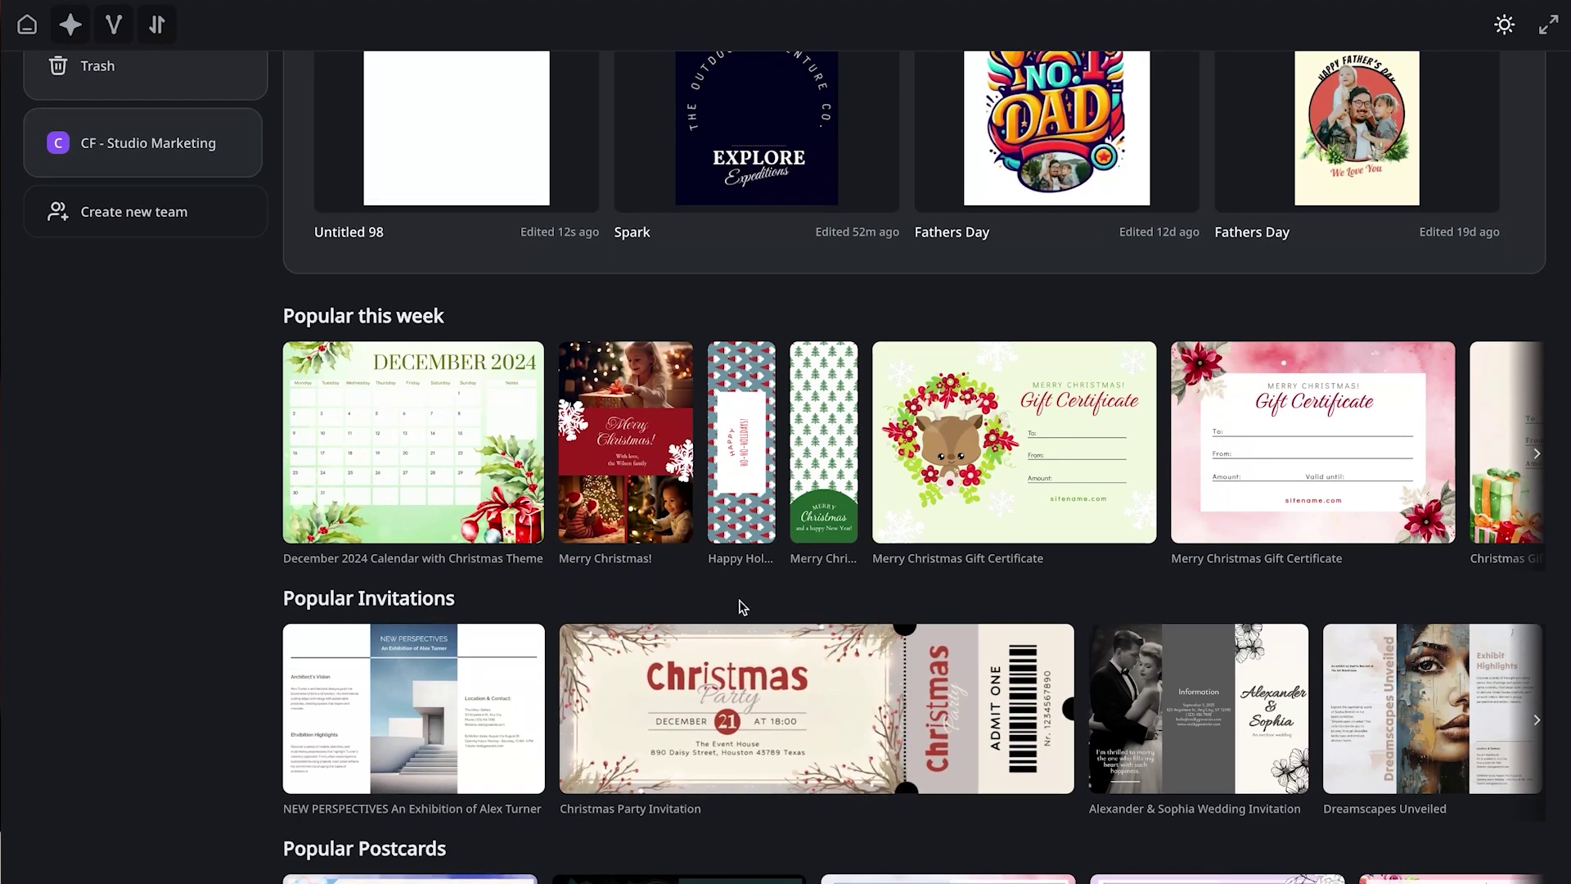
pyautogui.scroll(10, 743, 607)
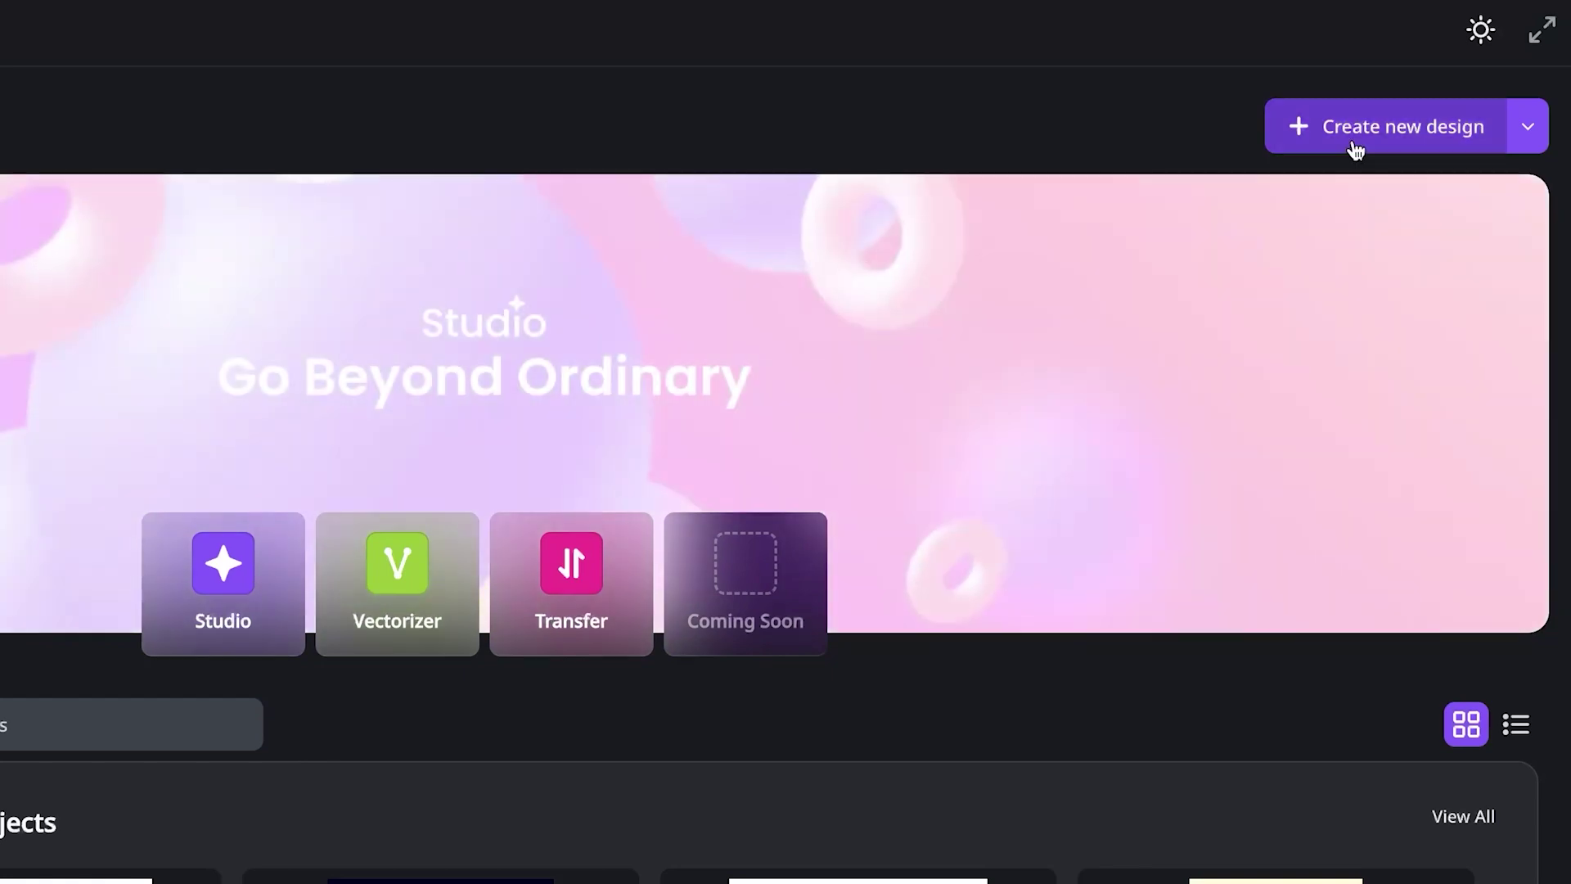
# Create a blank design from the Printful Unisex Staple T-Shirt 12 x 16 in preset
pyautogui.click(1354, 141)
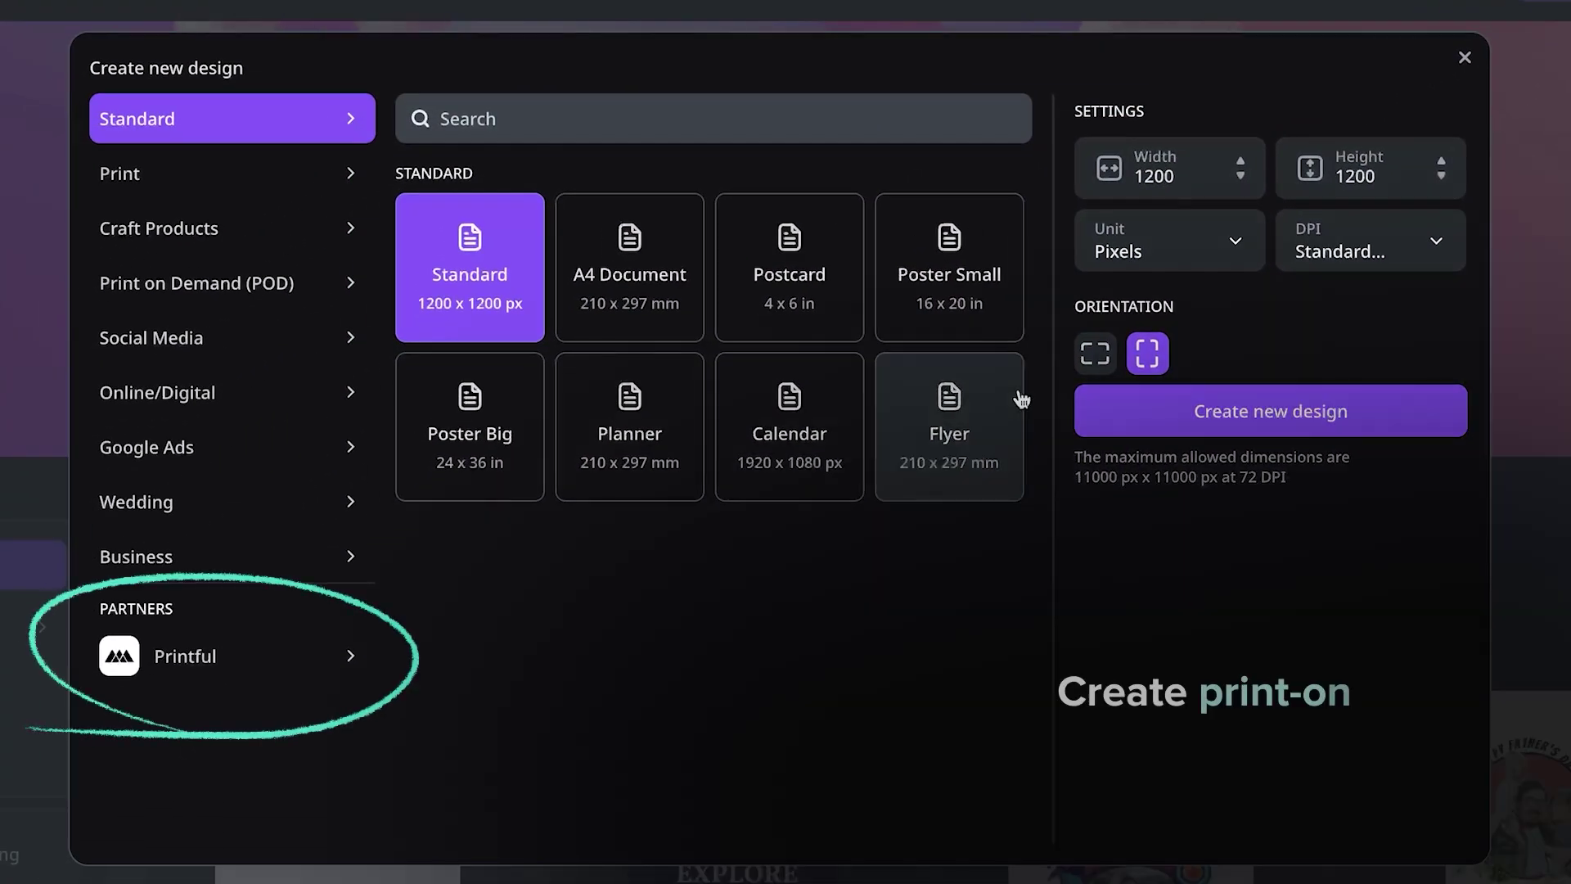
pyautogui.click(217, 667)
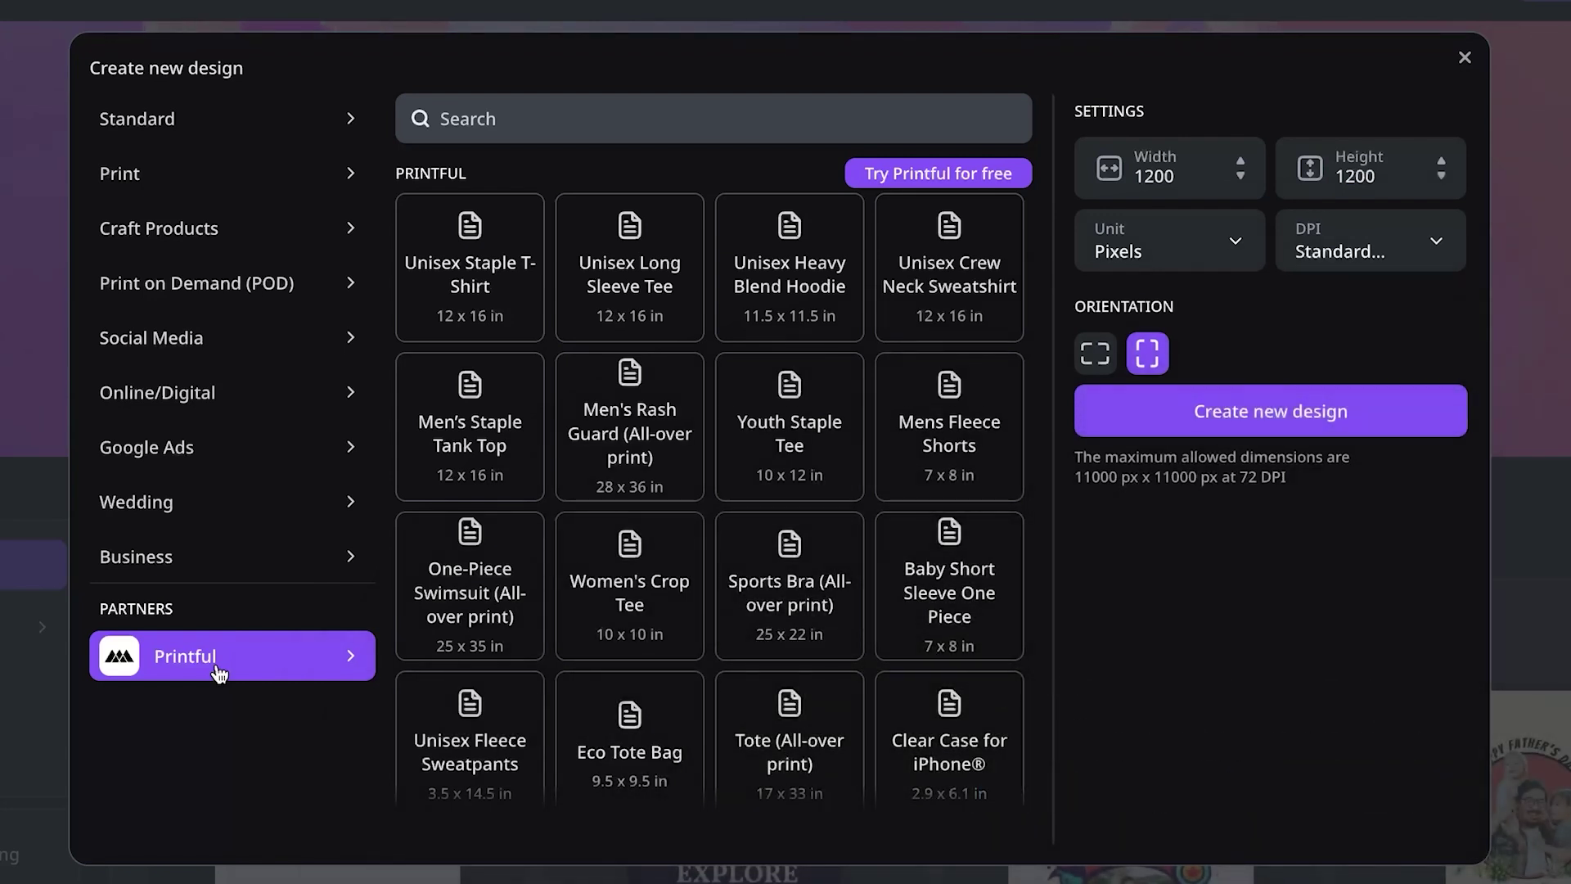
pyautogui.click(485, 313)
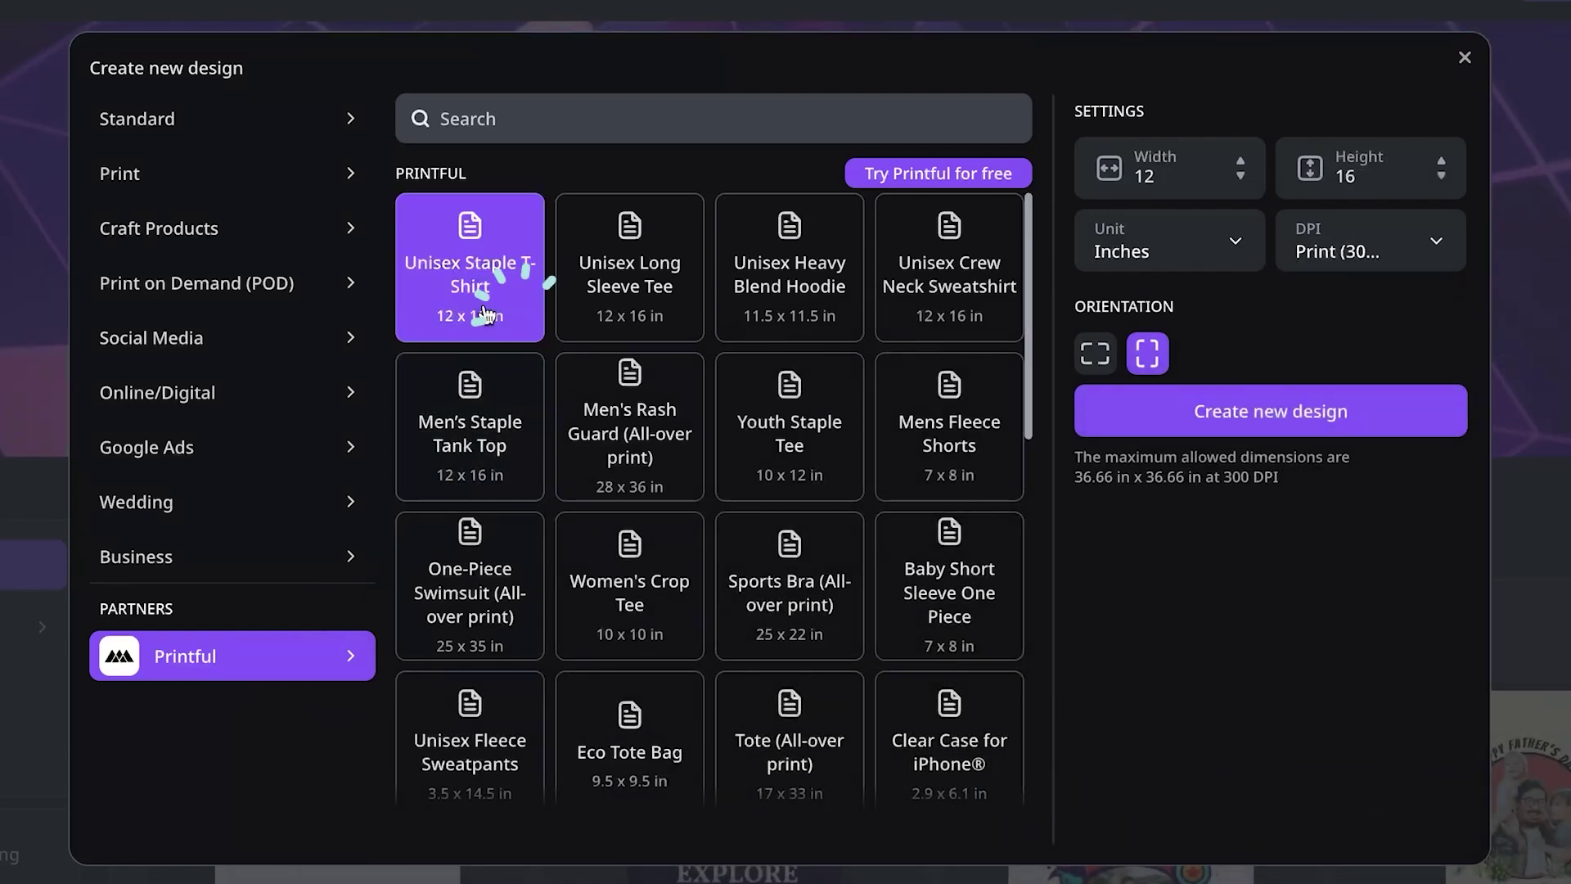
pyautogui.click(1267, 407)
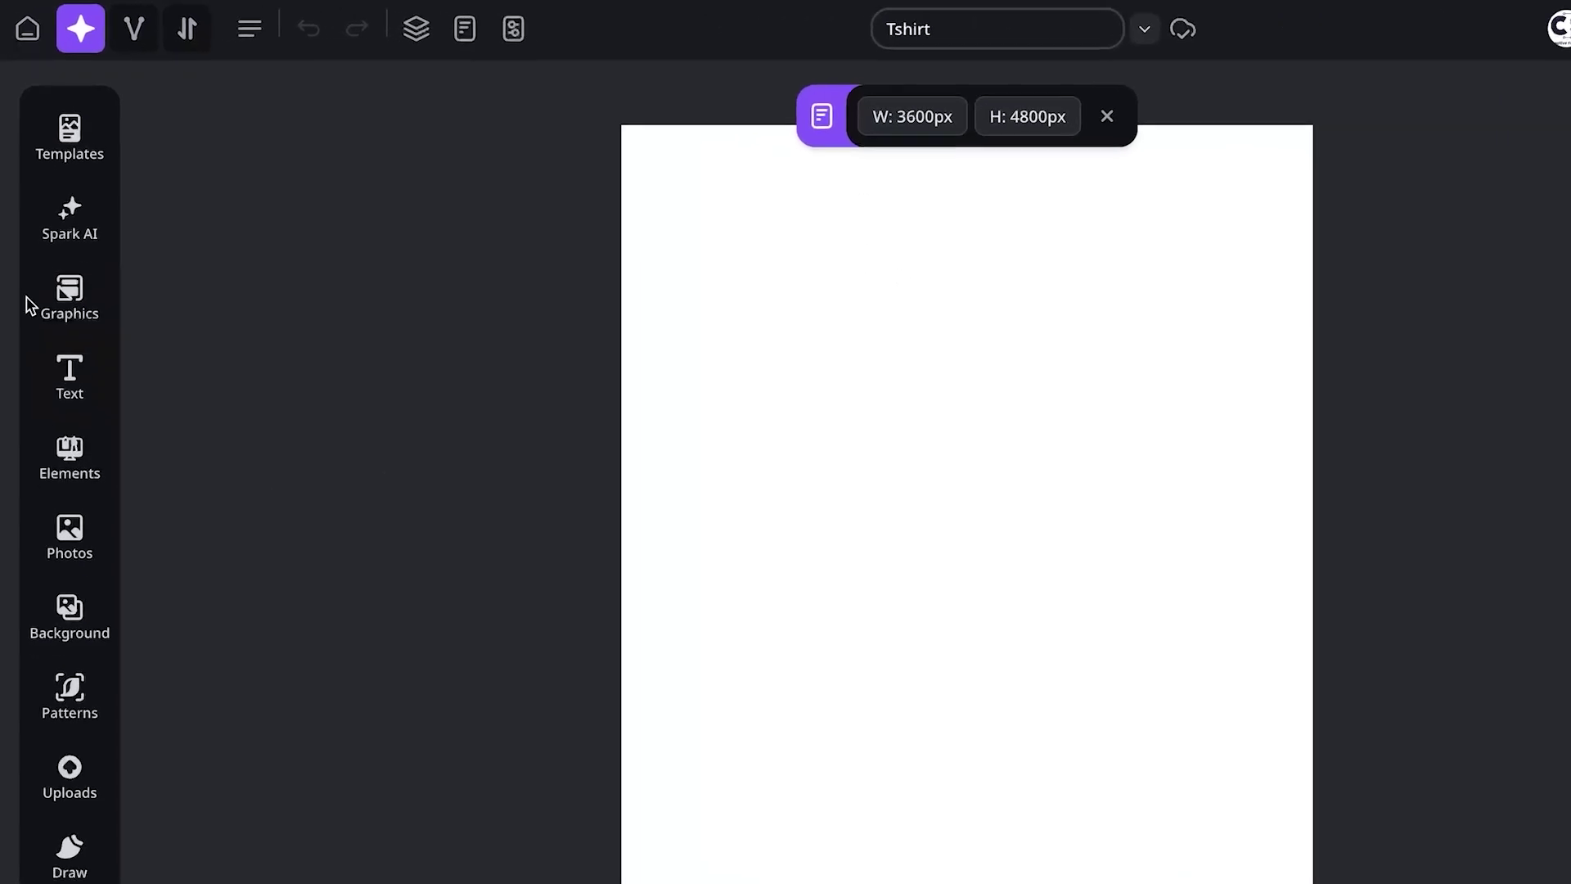
# Generate Spark AI images from the prompt 'watercolor lemons with leaves'
pyautogui.click(40, 198)
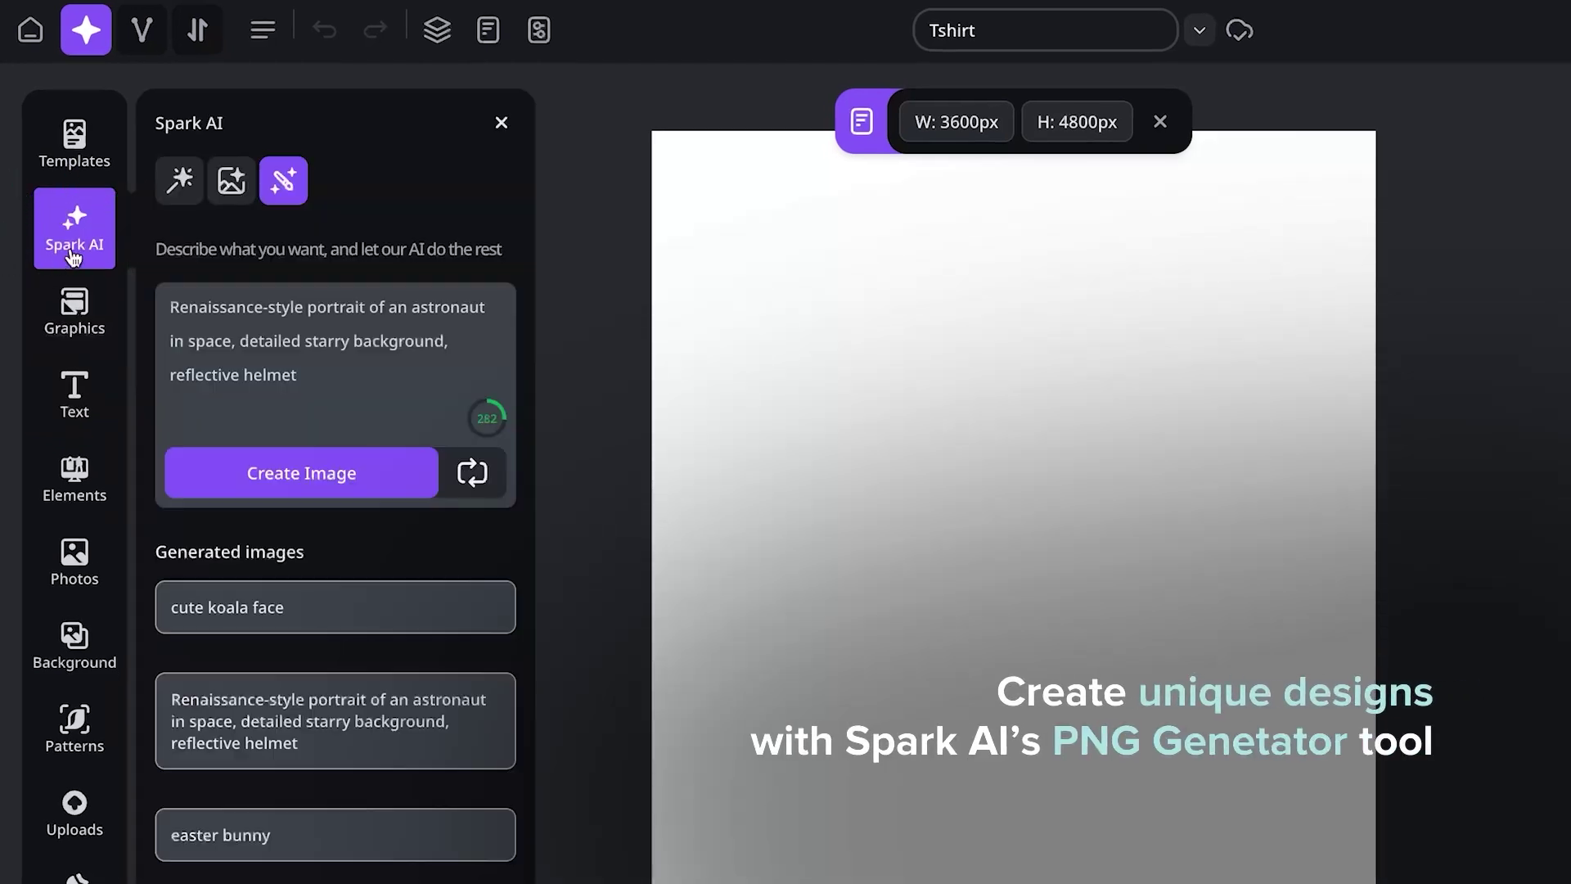
pyautogui.moveTo(316, 361); pyautogui.dragTo(163, 306)
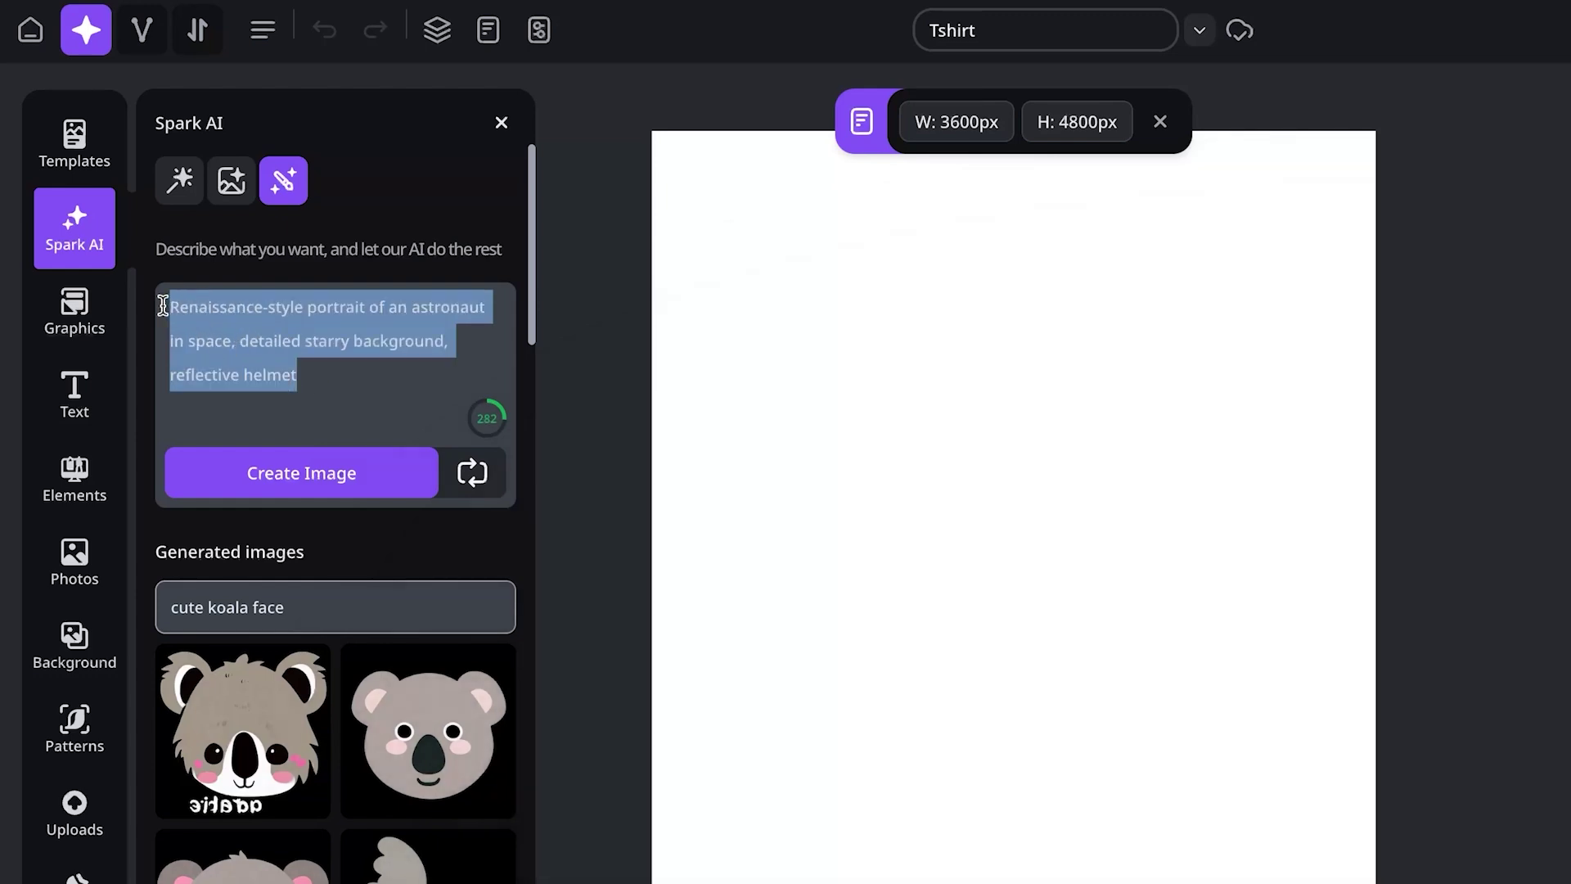
pyautogui.write('watercolor lemons with leaves')
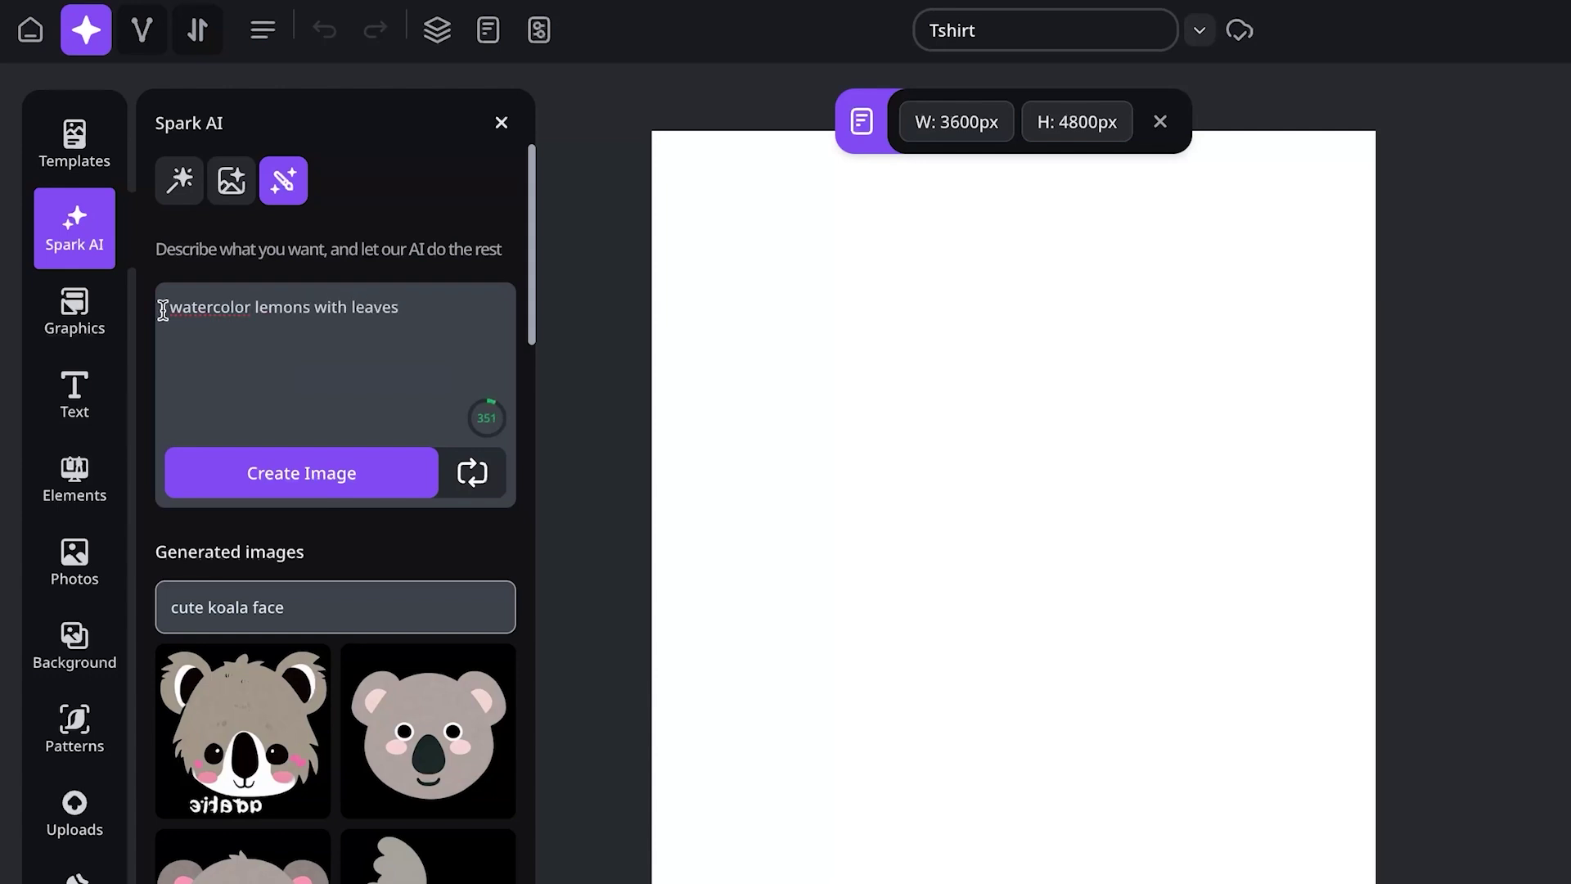
pyautogui.click(293, 479)
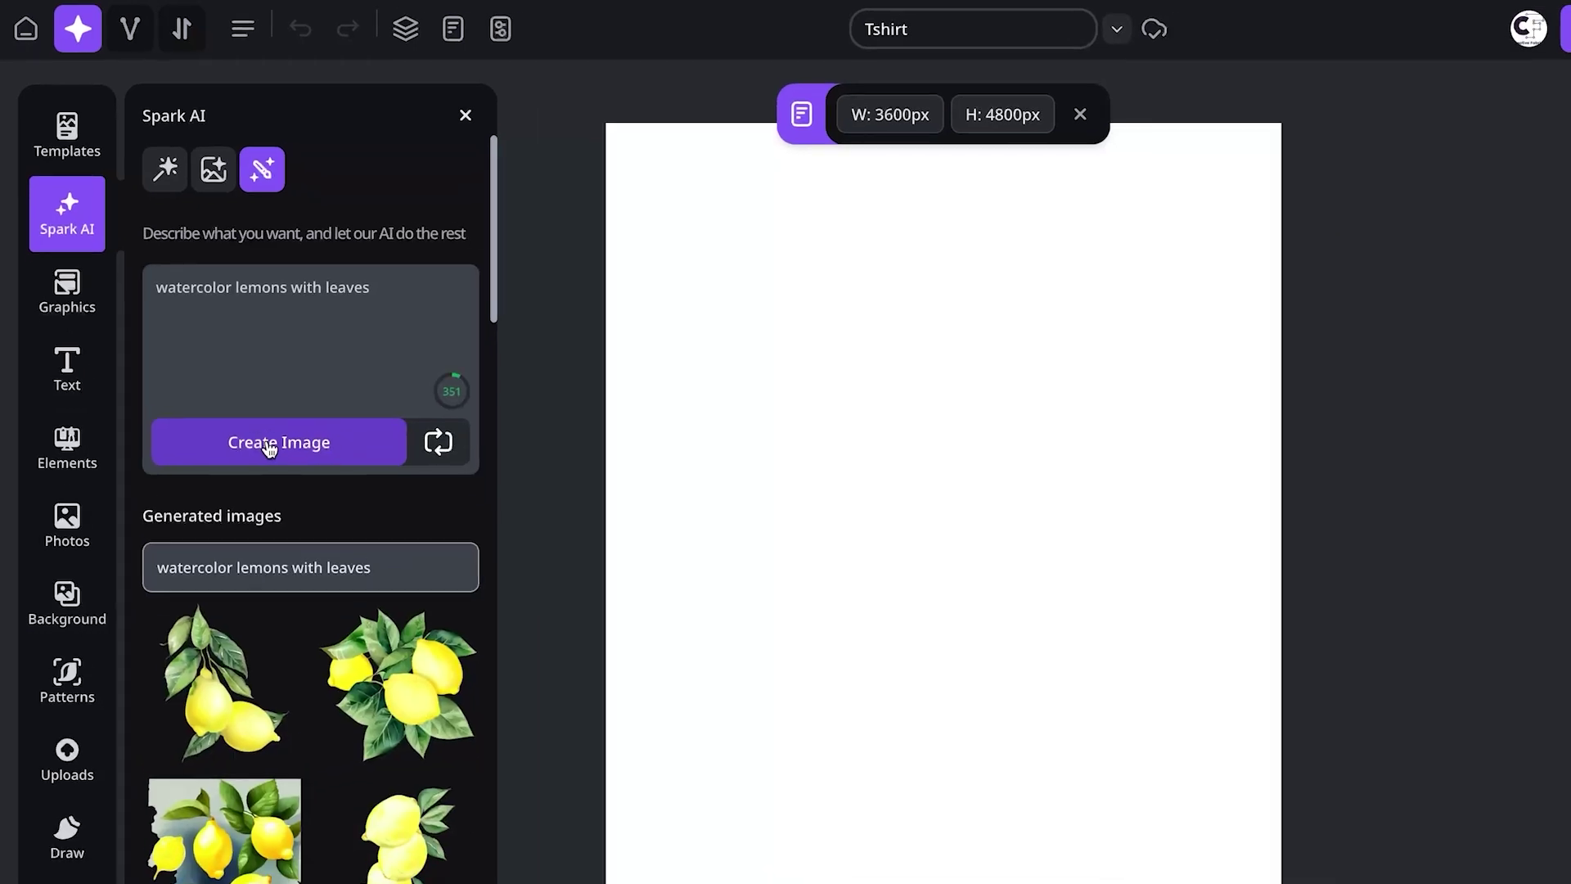
pyautogui.scroll(-1, 390, 761)
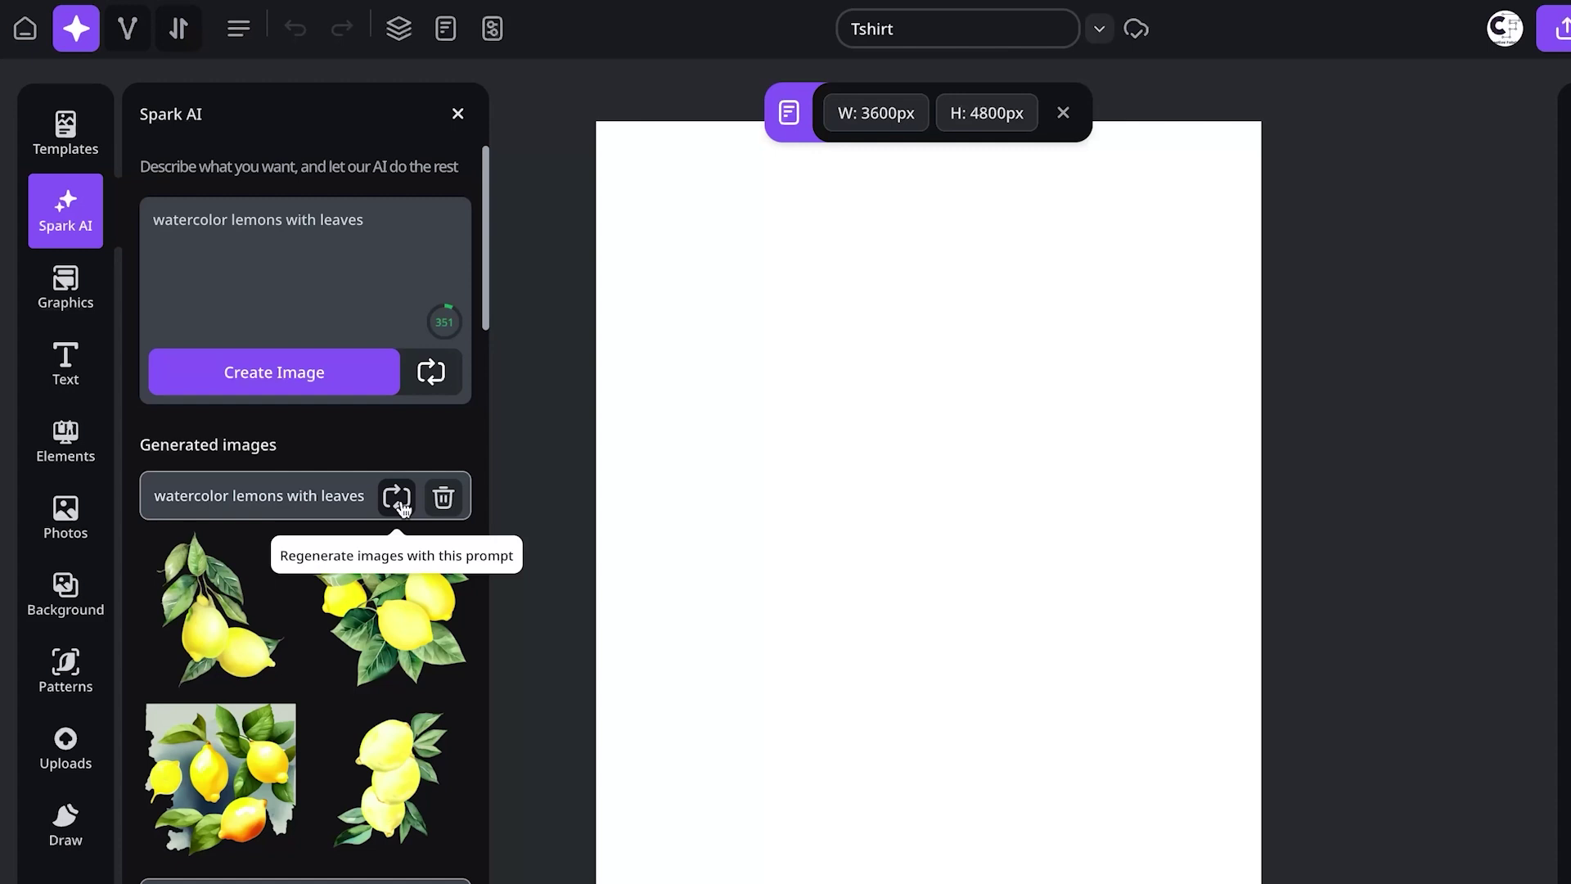
# Add the second lemon-cluster image to the canvas and scale it up to about 2963 × 2963
pyautogui.click(391, 624)
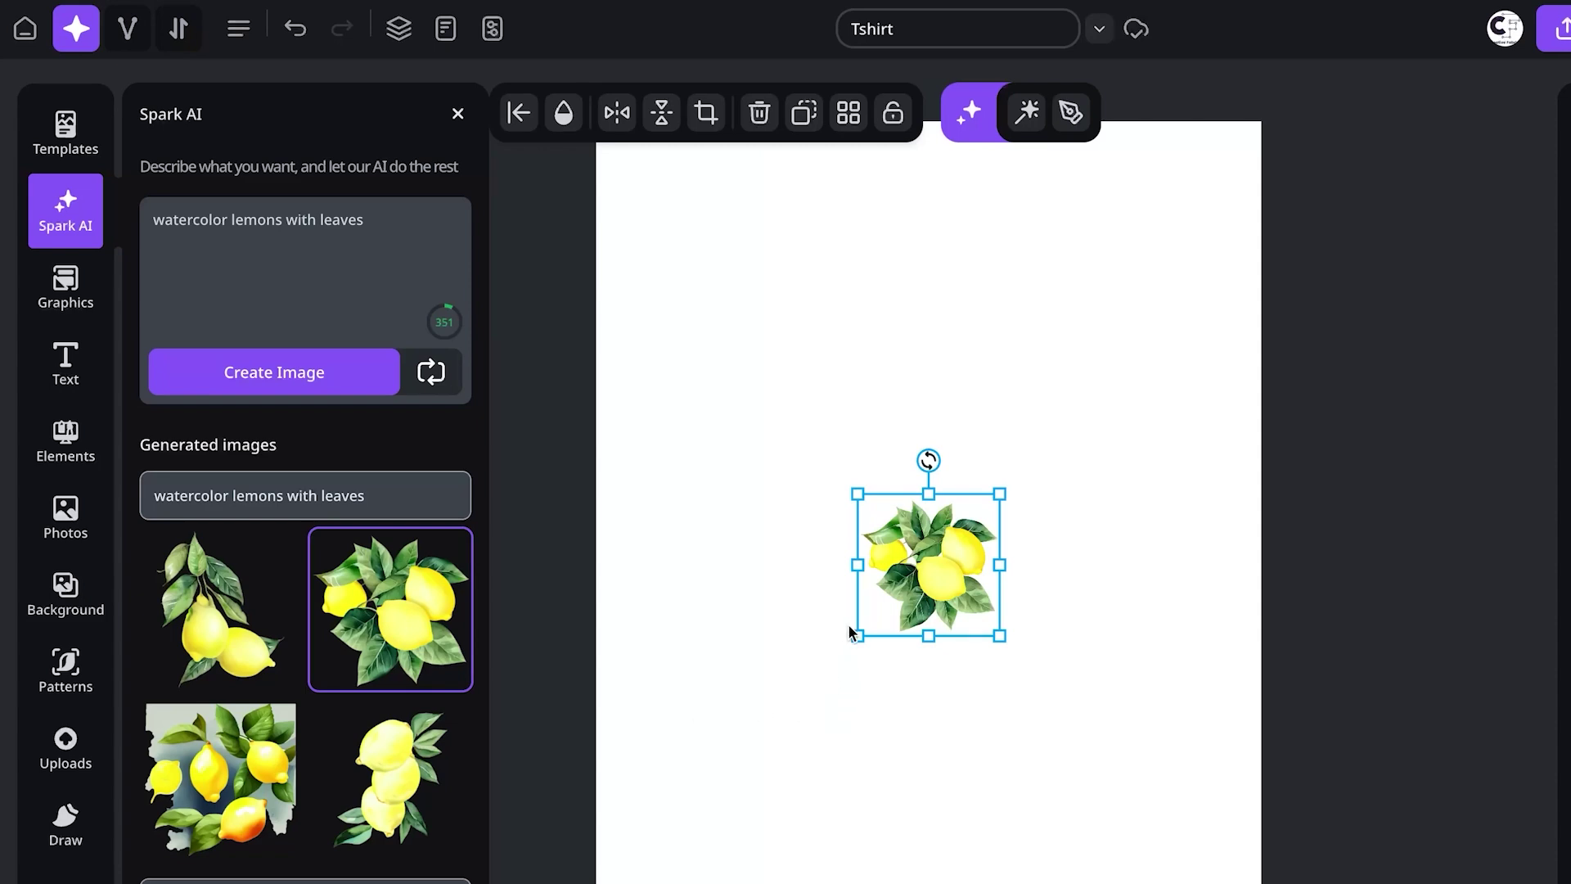
pyautogui.moveTo(856, 635); pyautogui.dragTo(612, 789)
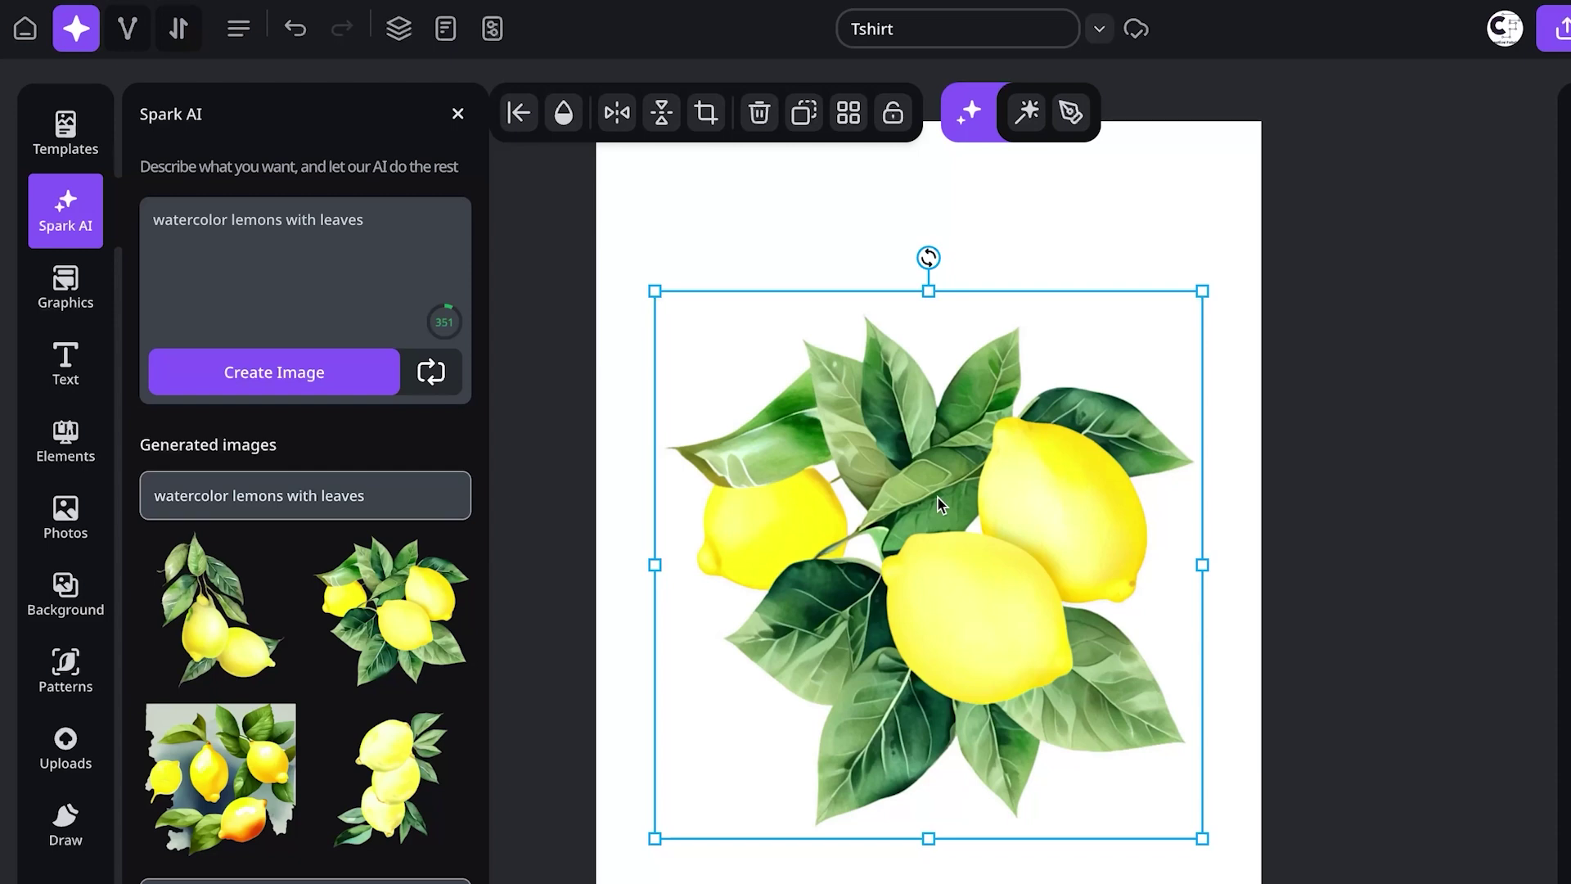
pyautogui.press('Escape')
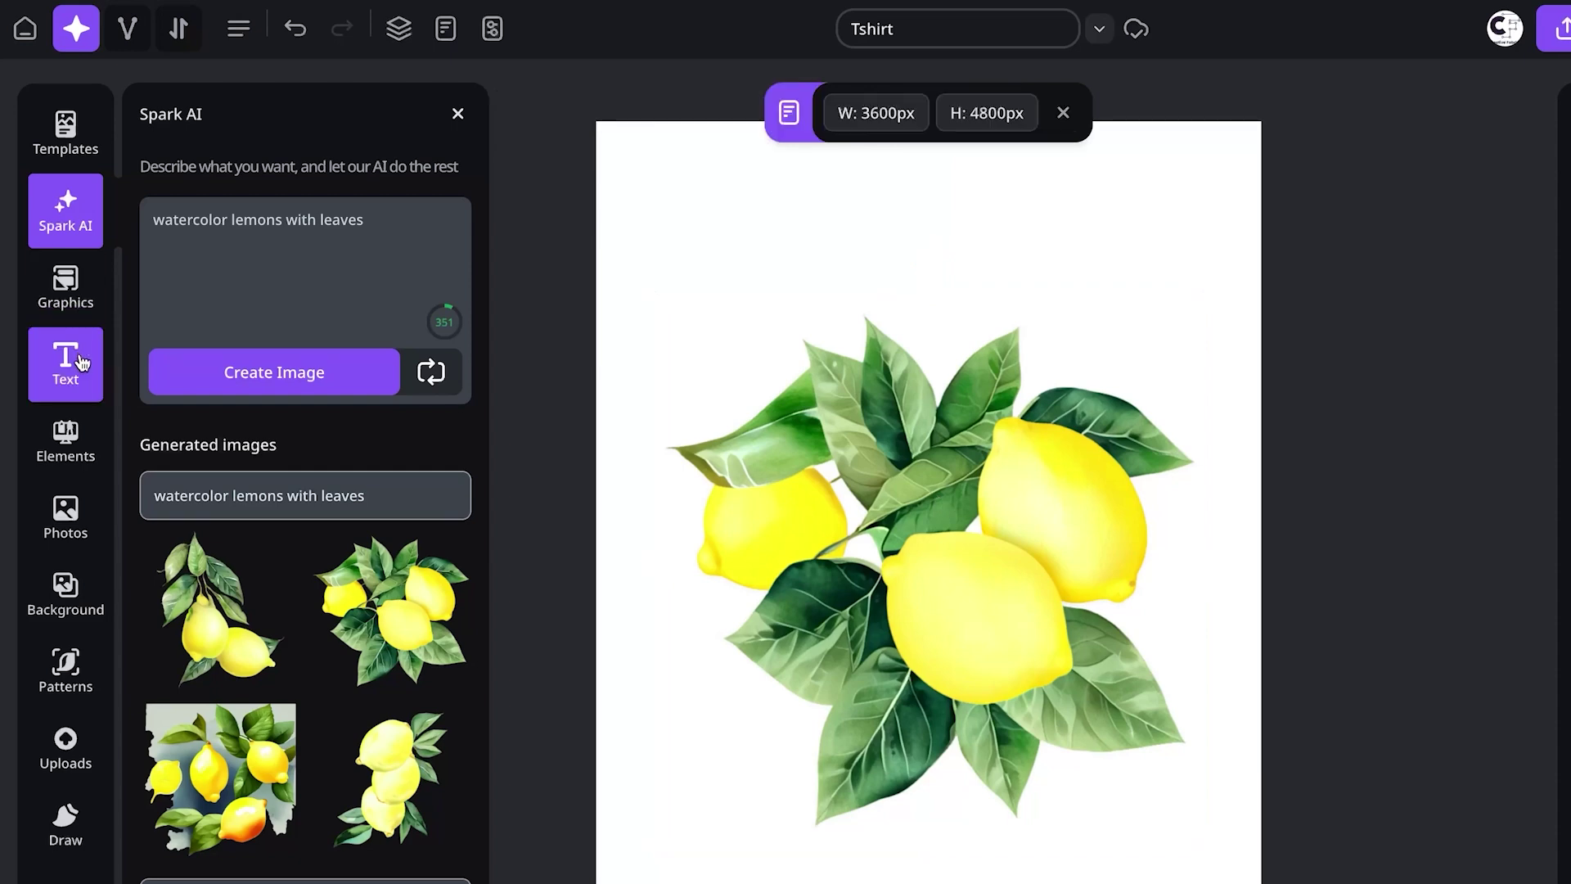
# Add a 'LEMONS' text at the bottom of the page in the Bangers font
pyautogui.click(66, 379)
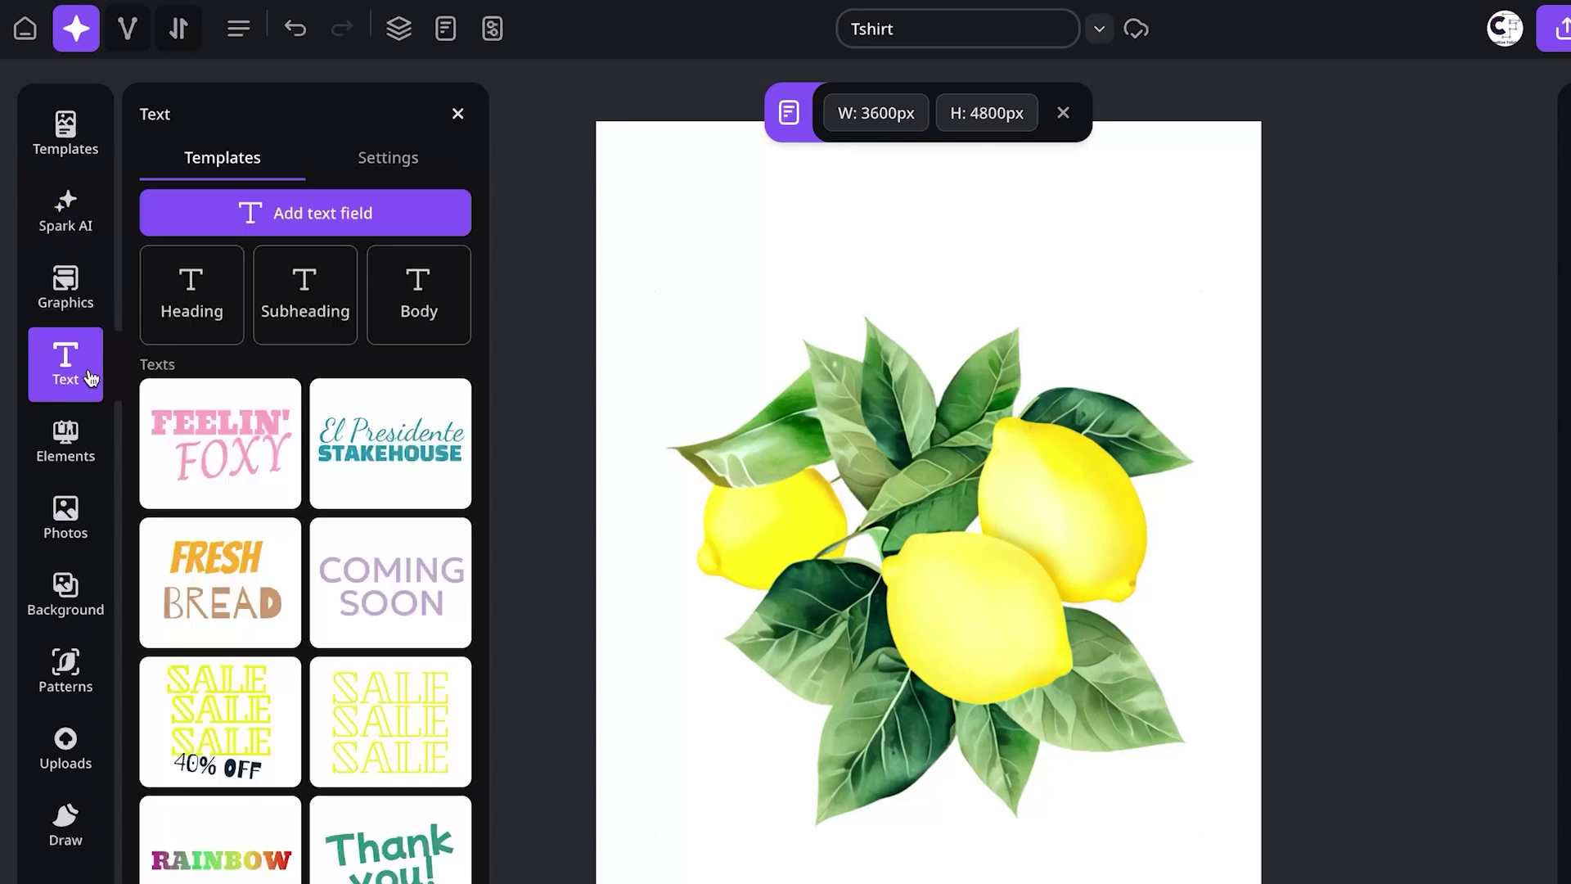
pyautogui.click(233, 228)
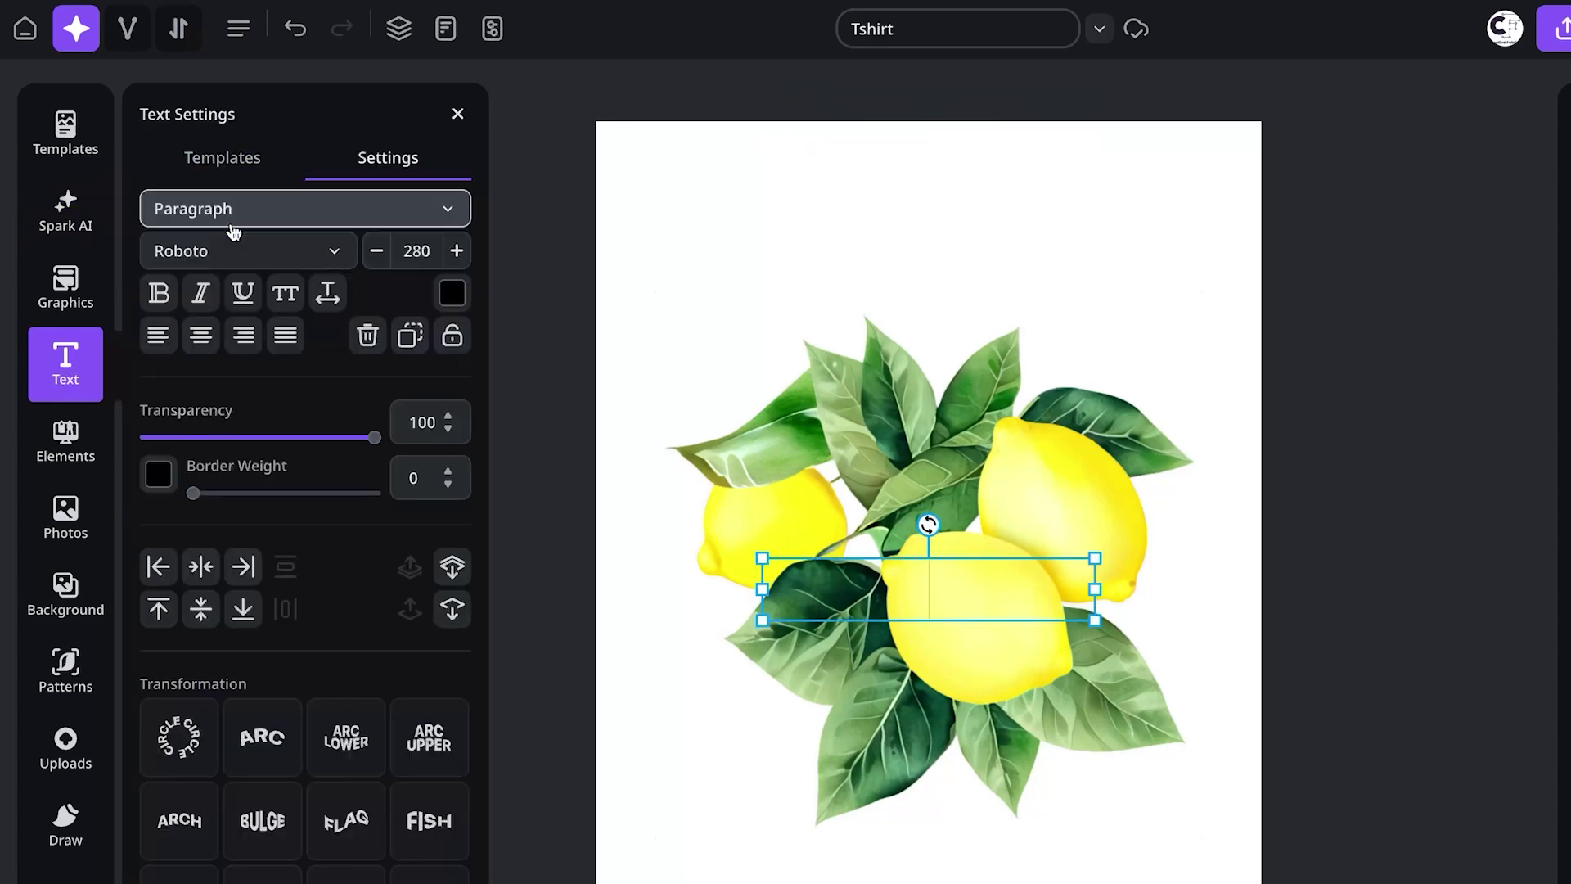
pyautogui.write('LEMONS')
pyautogui.moveTo(929, 589); pyautogui.dragTo(929, 876)
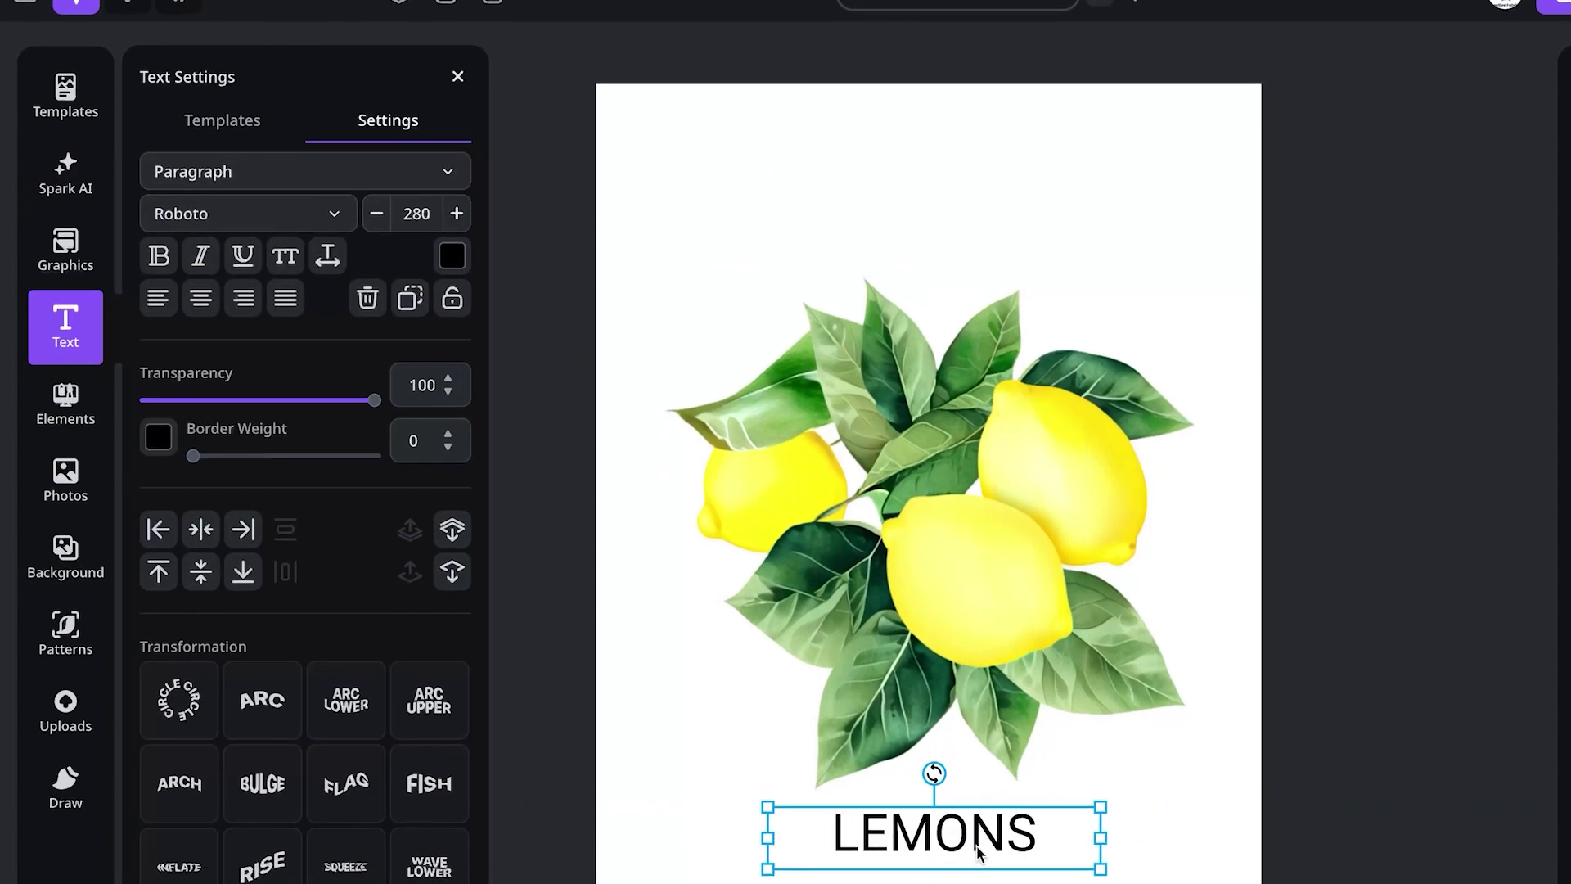
pyautogui.click(332, 259)
pyautogui.scroll(-12, 263, 526)
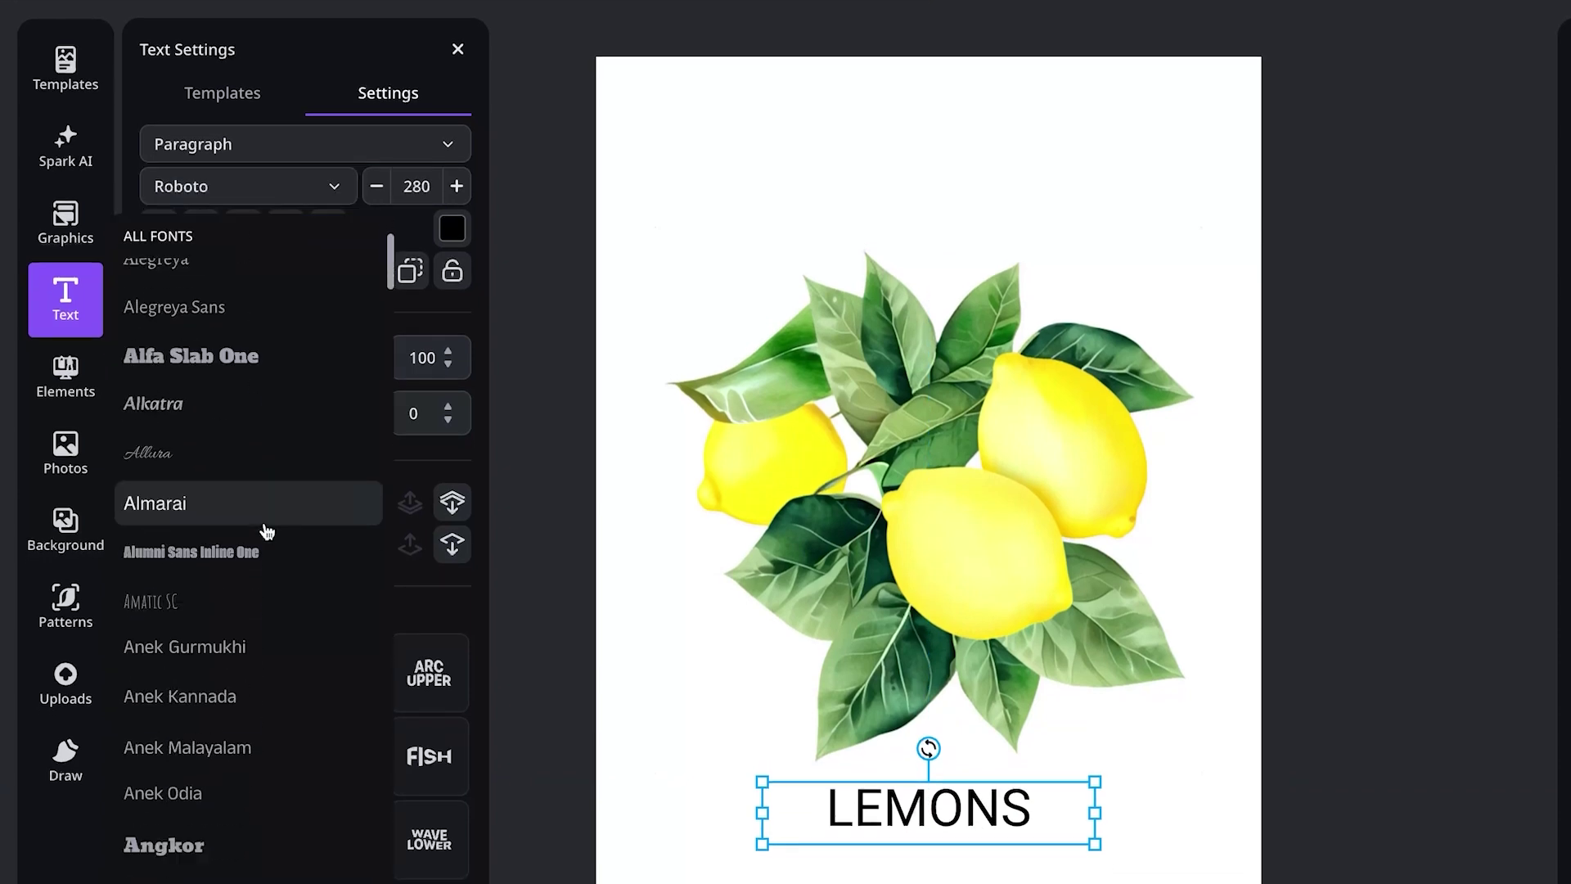
pyautogui.click(233, 446)
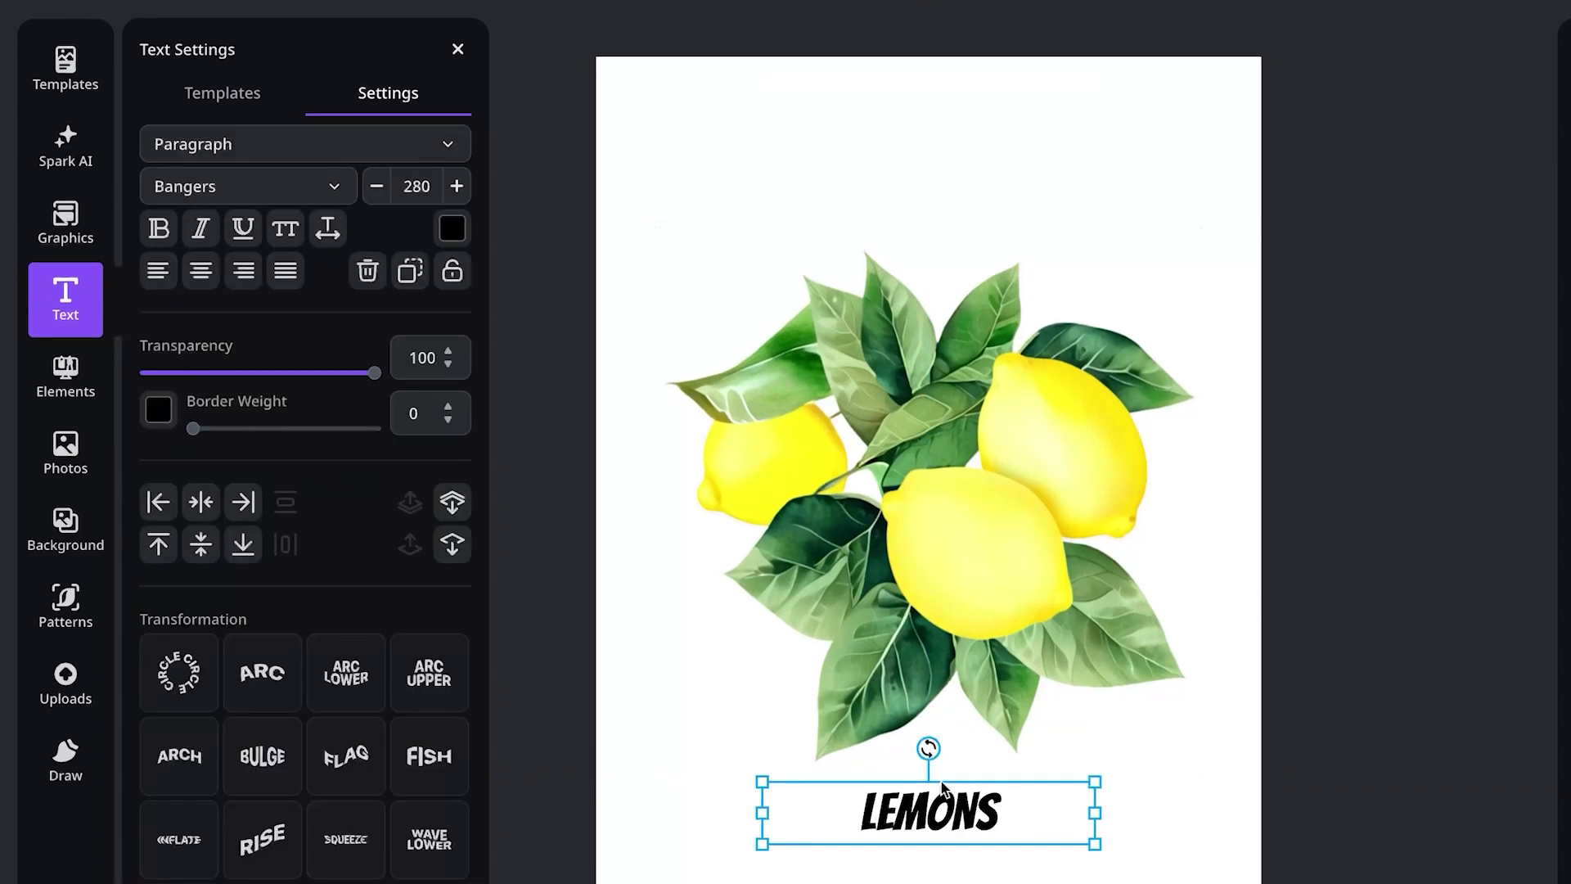
# Colour the LEMONS text the dark green sampled from the lemon leaves
pyautogui.click(451, 230)
pyautogui.click(459, 856)
pyautogui.click(560, 537)
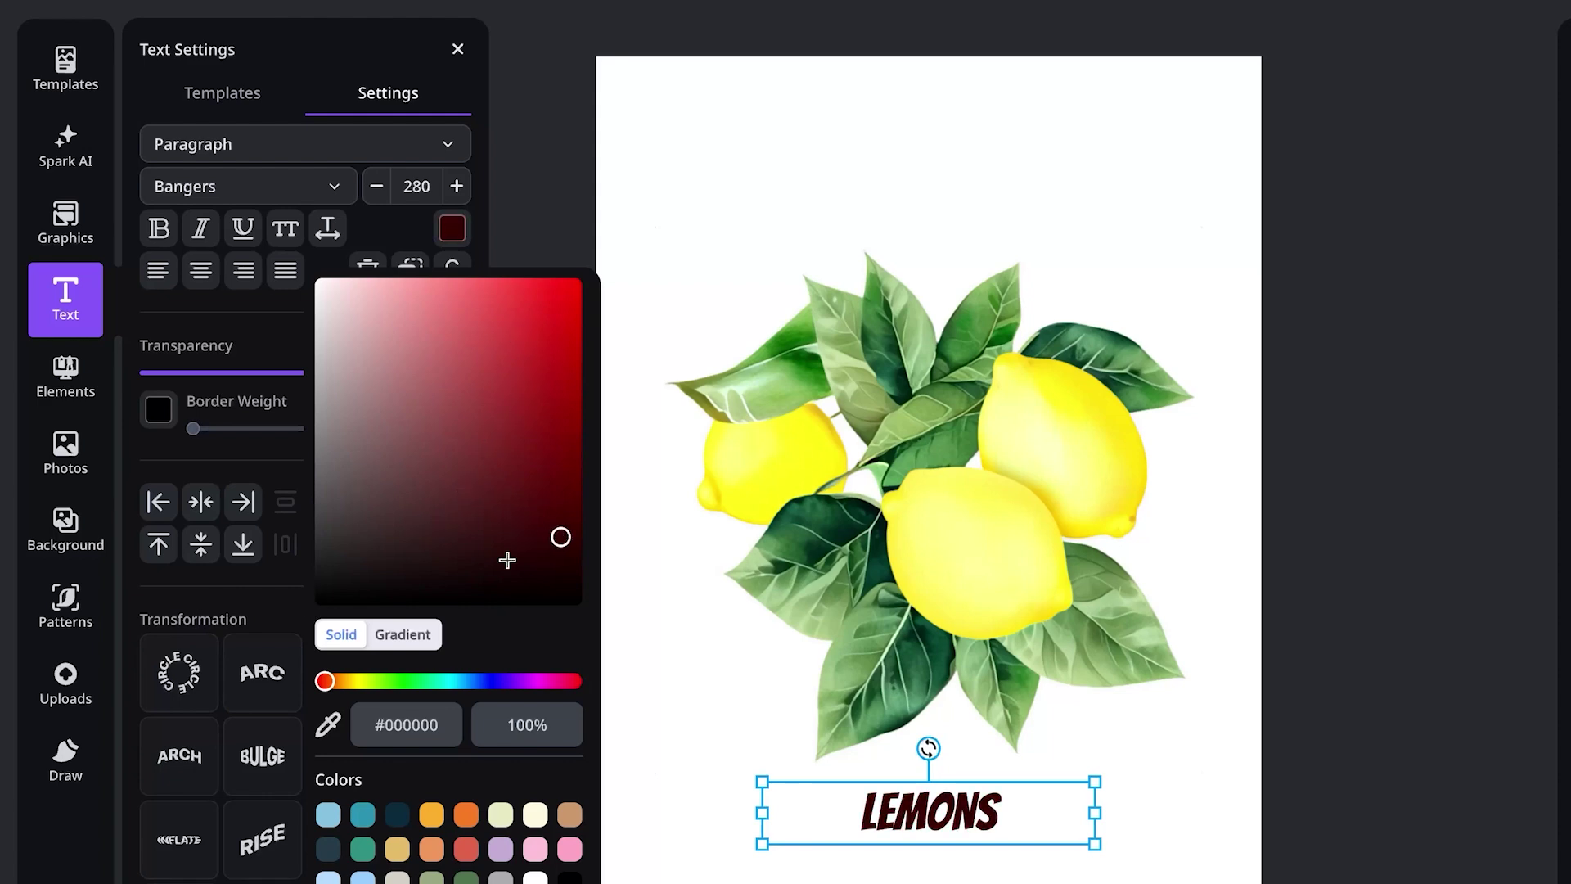
pyautogui.click(328, 724)
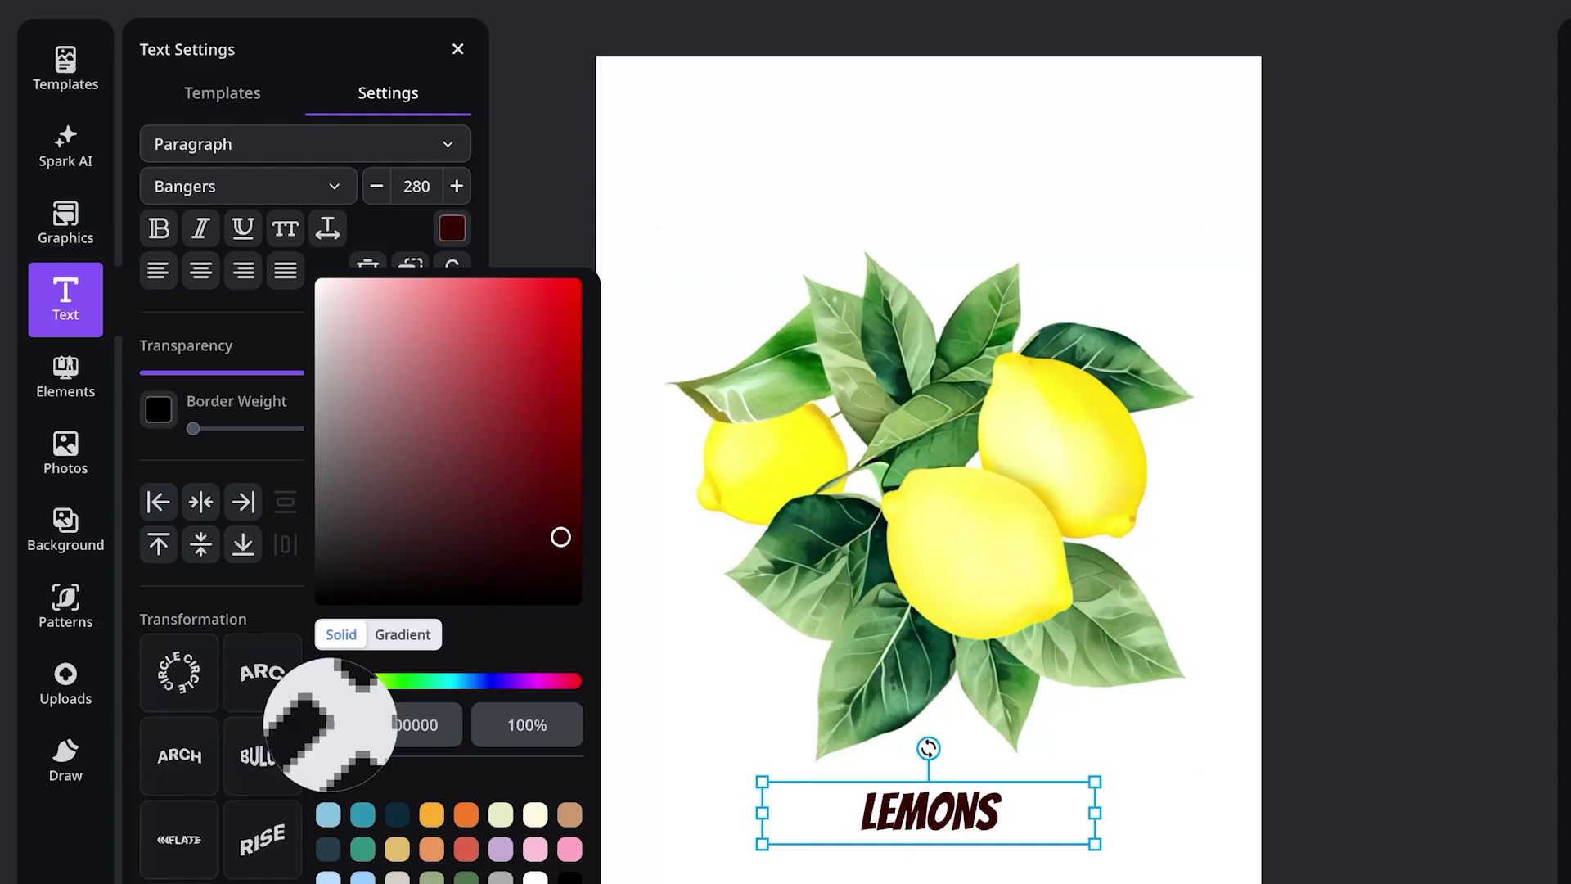
pyautogui.click(1005, 611)
pyautogui.click(328, 724)
pyautogui.click(907, 665)
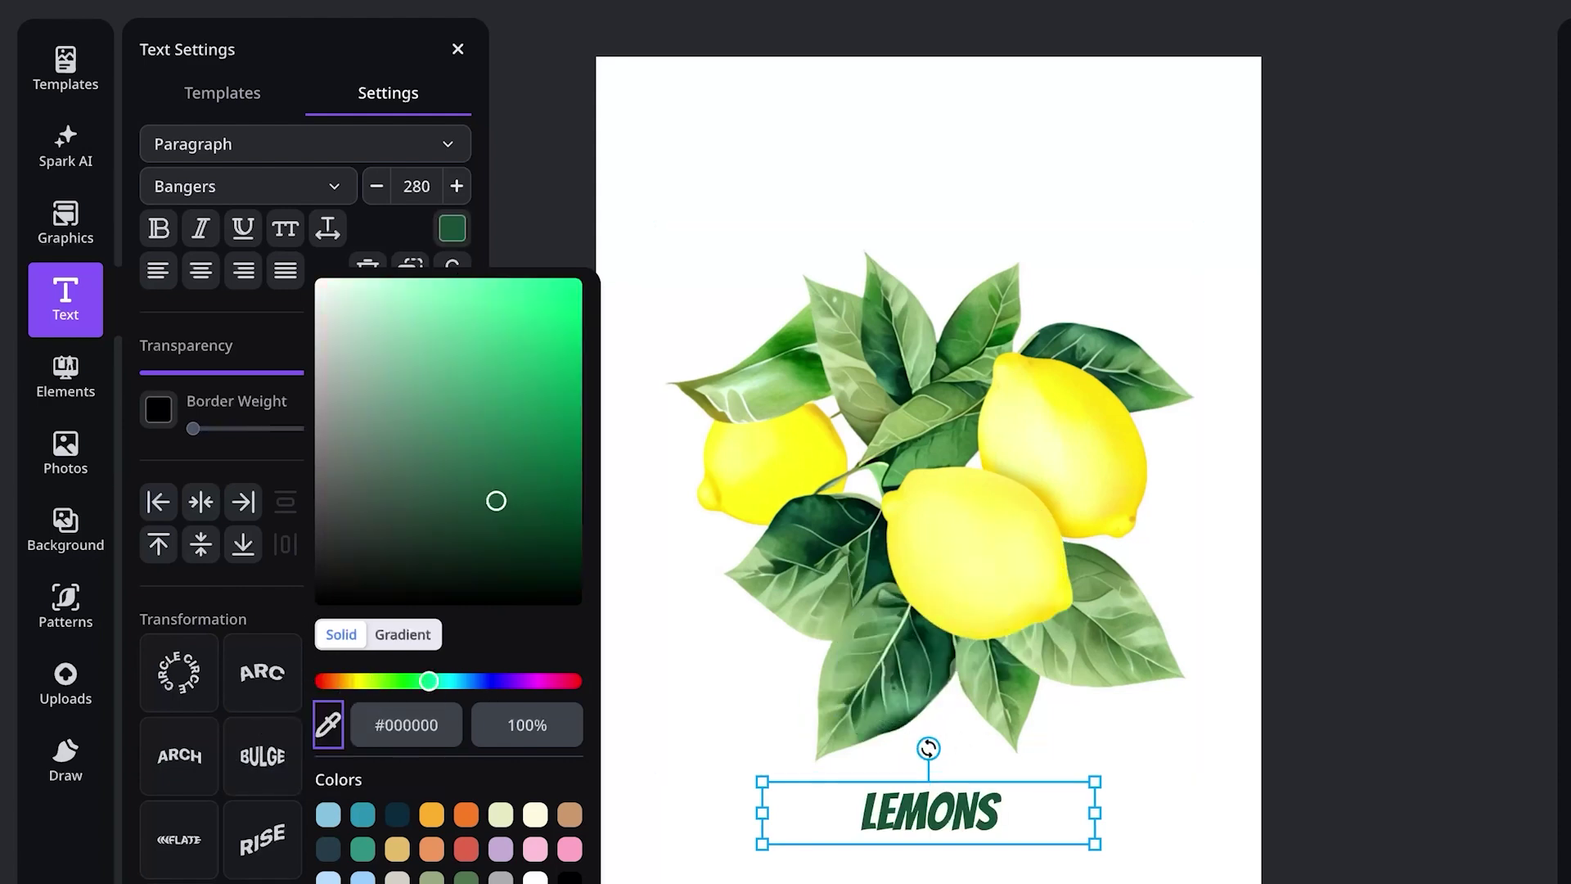
pyautogui.click(943, 678)
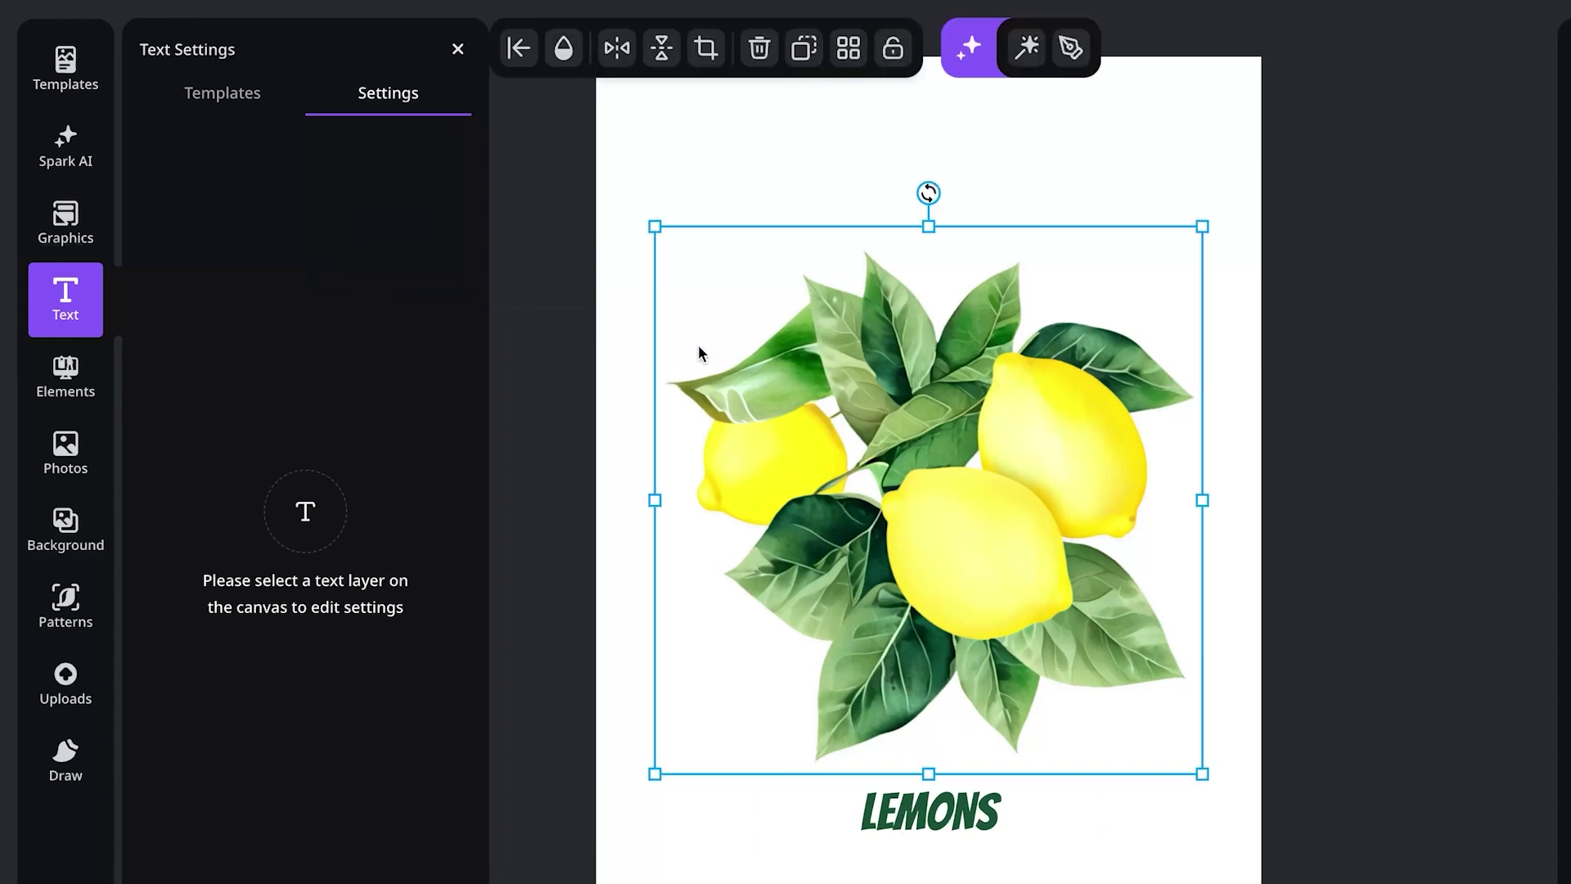
# Shrink the lemon image and tile it with Repeat on background, then select the original image layer
pyautogui.moveTo(663, 242); pyautogui.dragTo(785, 358)
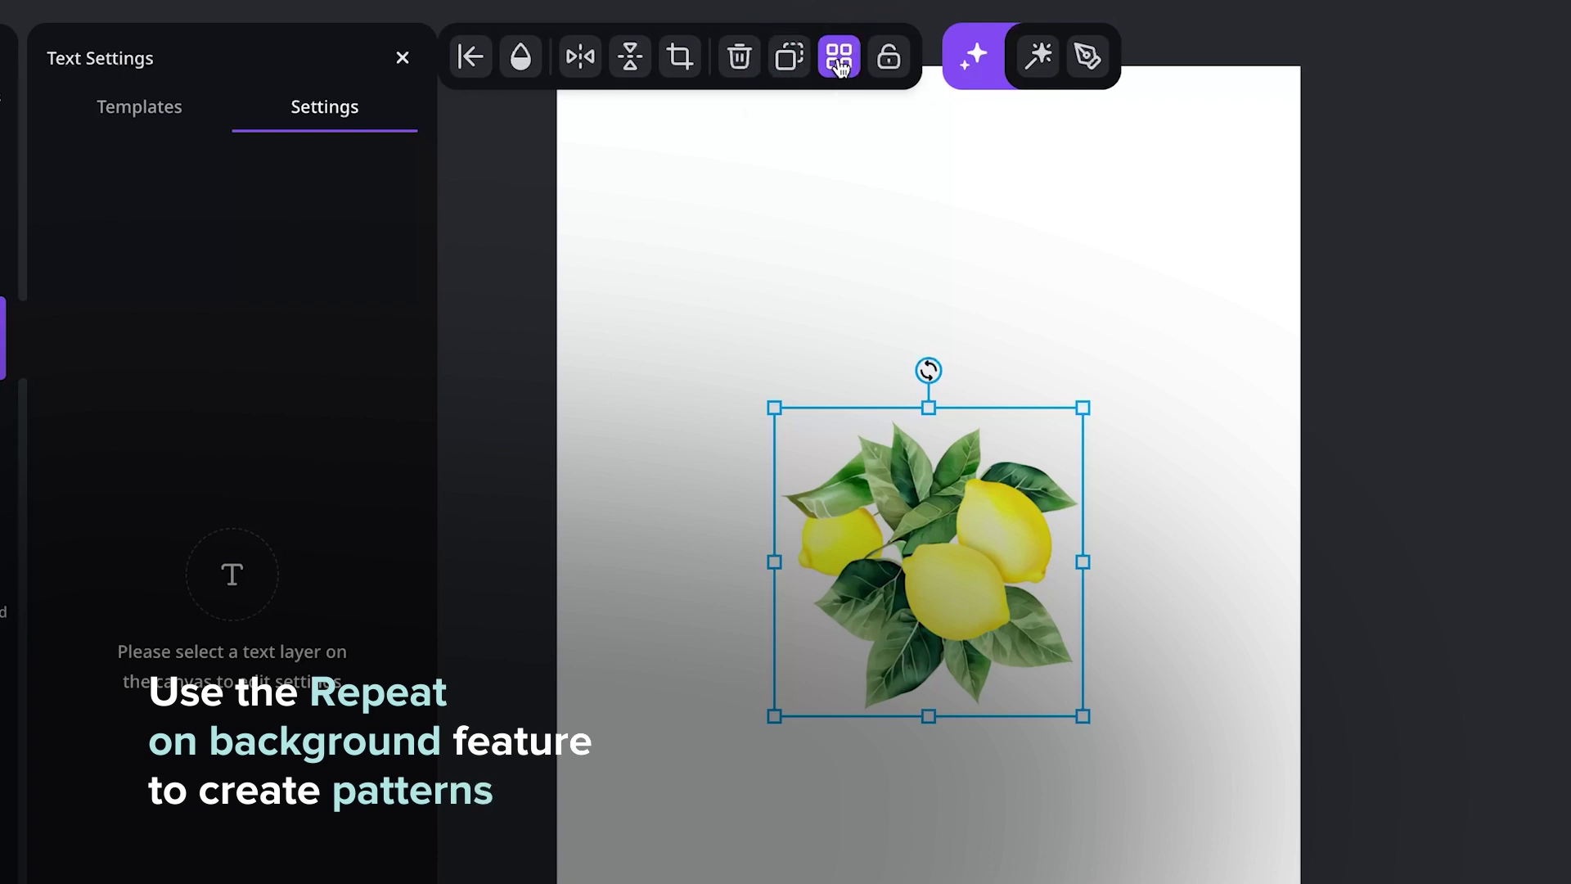
pyautogui.click(841, 65)
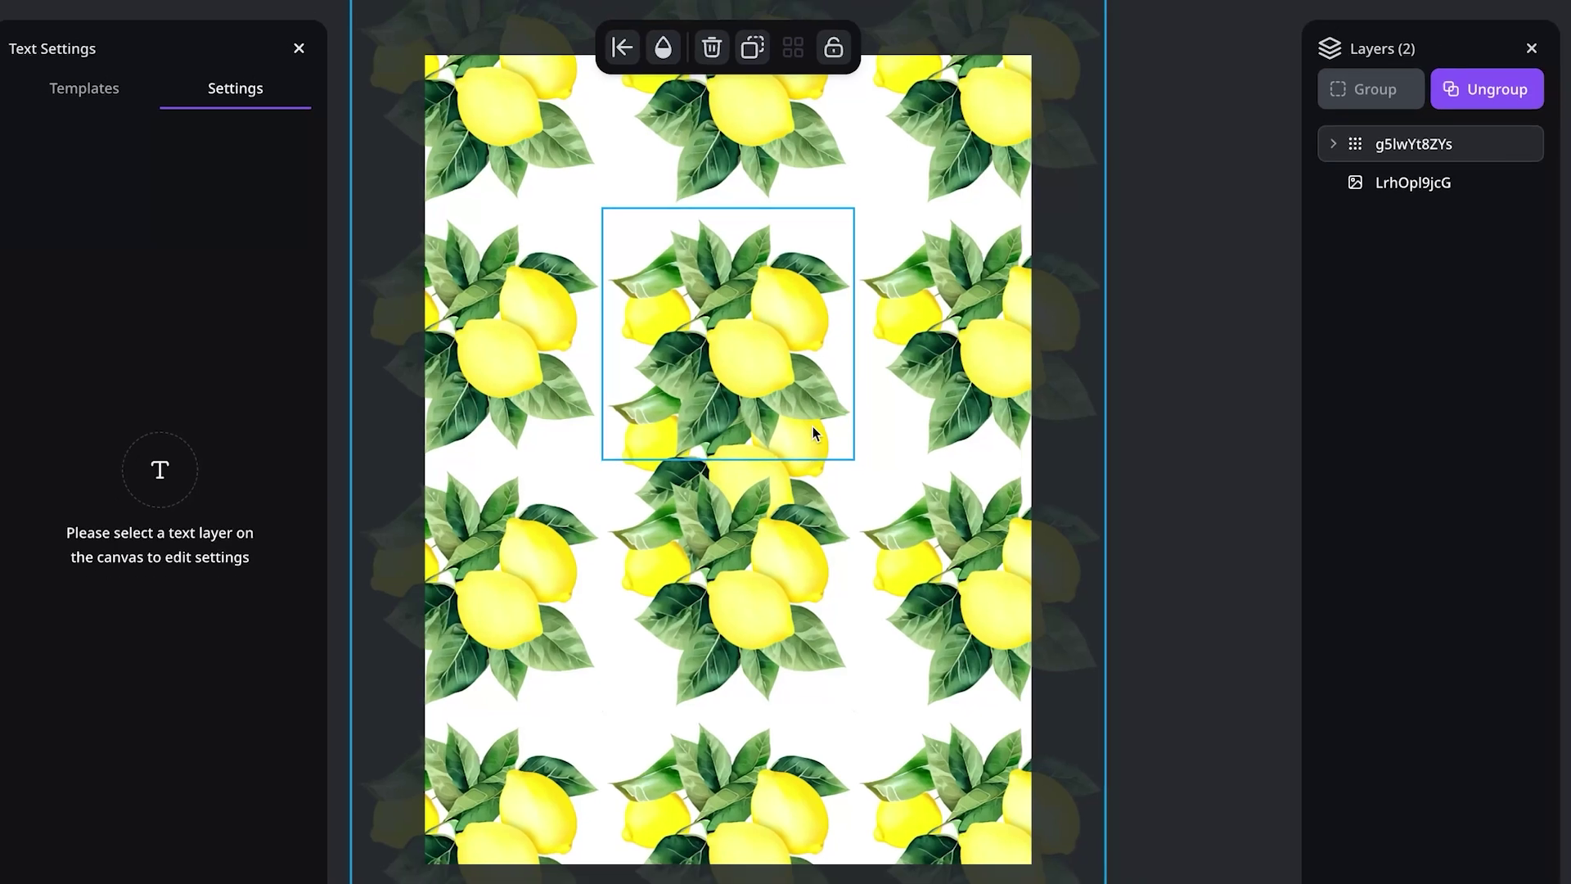
pyautogui.click(1427, 190)
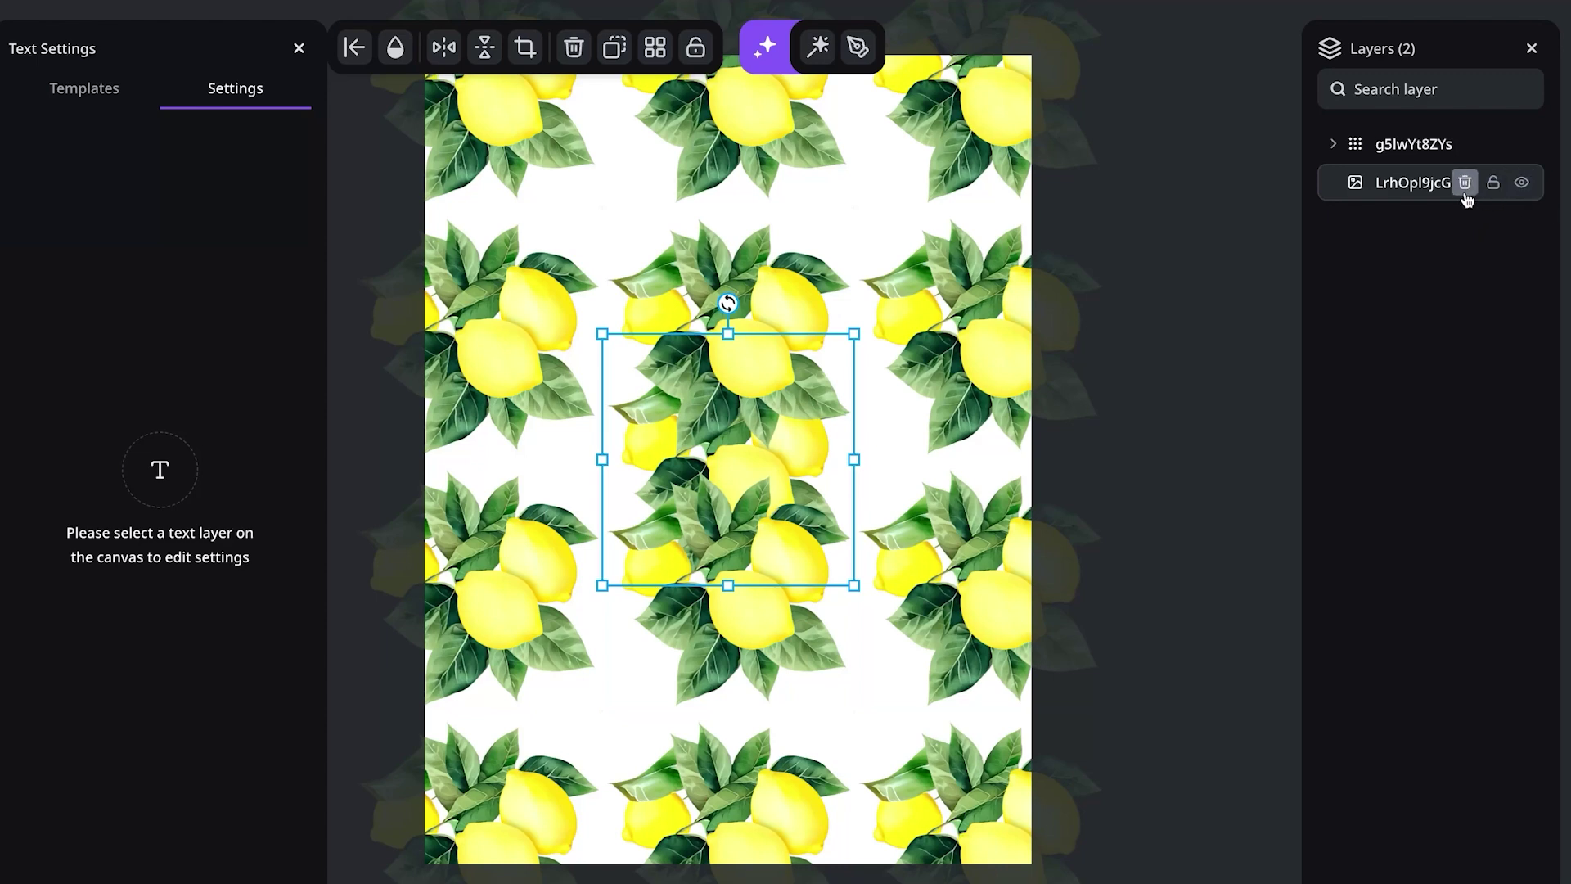
# Delete the single lemon layer and scale the pattern down to a three-by-four grid
pyautogui.click(1465, 182)
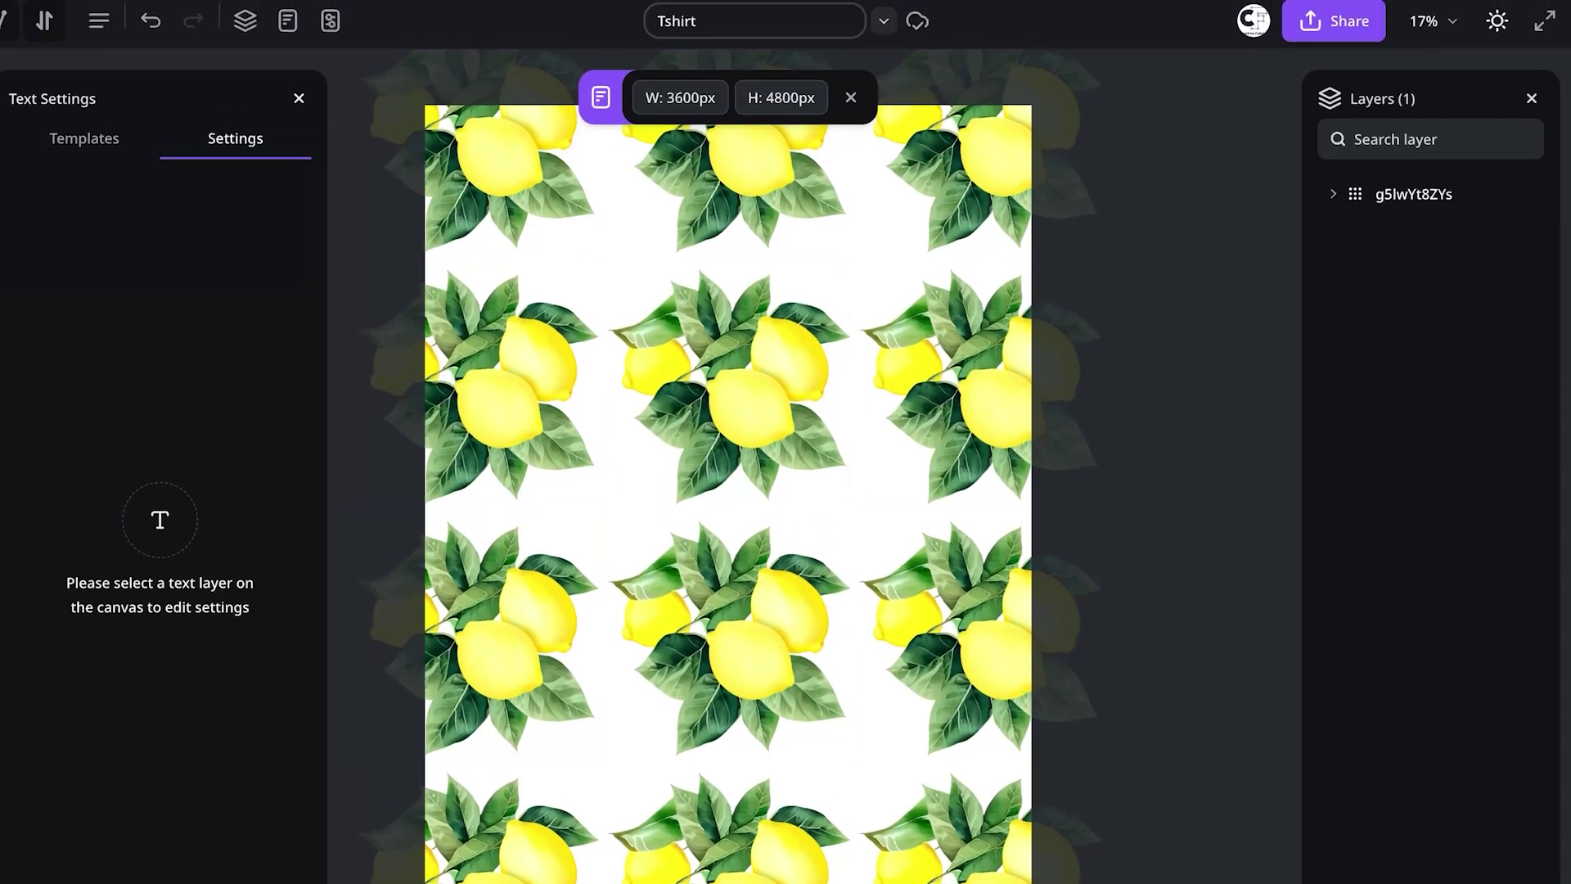
pyautogui.click(1449, 8)
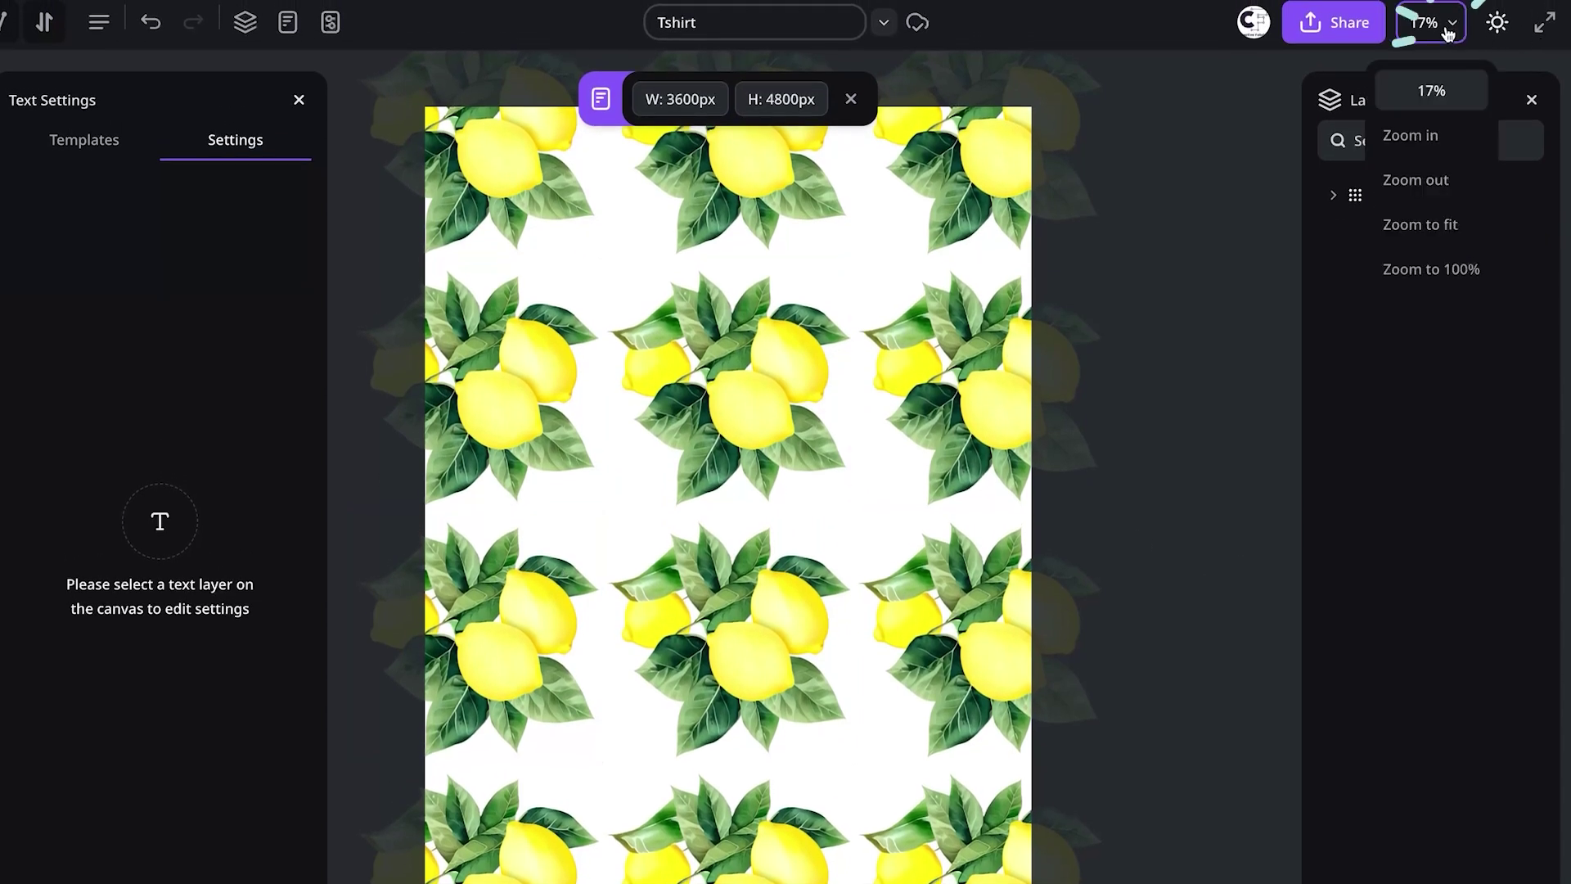
pyautogui.click(1437, 179)
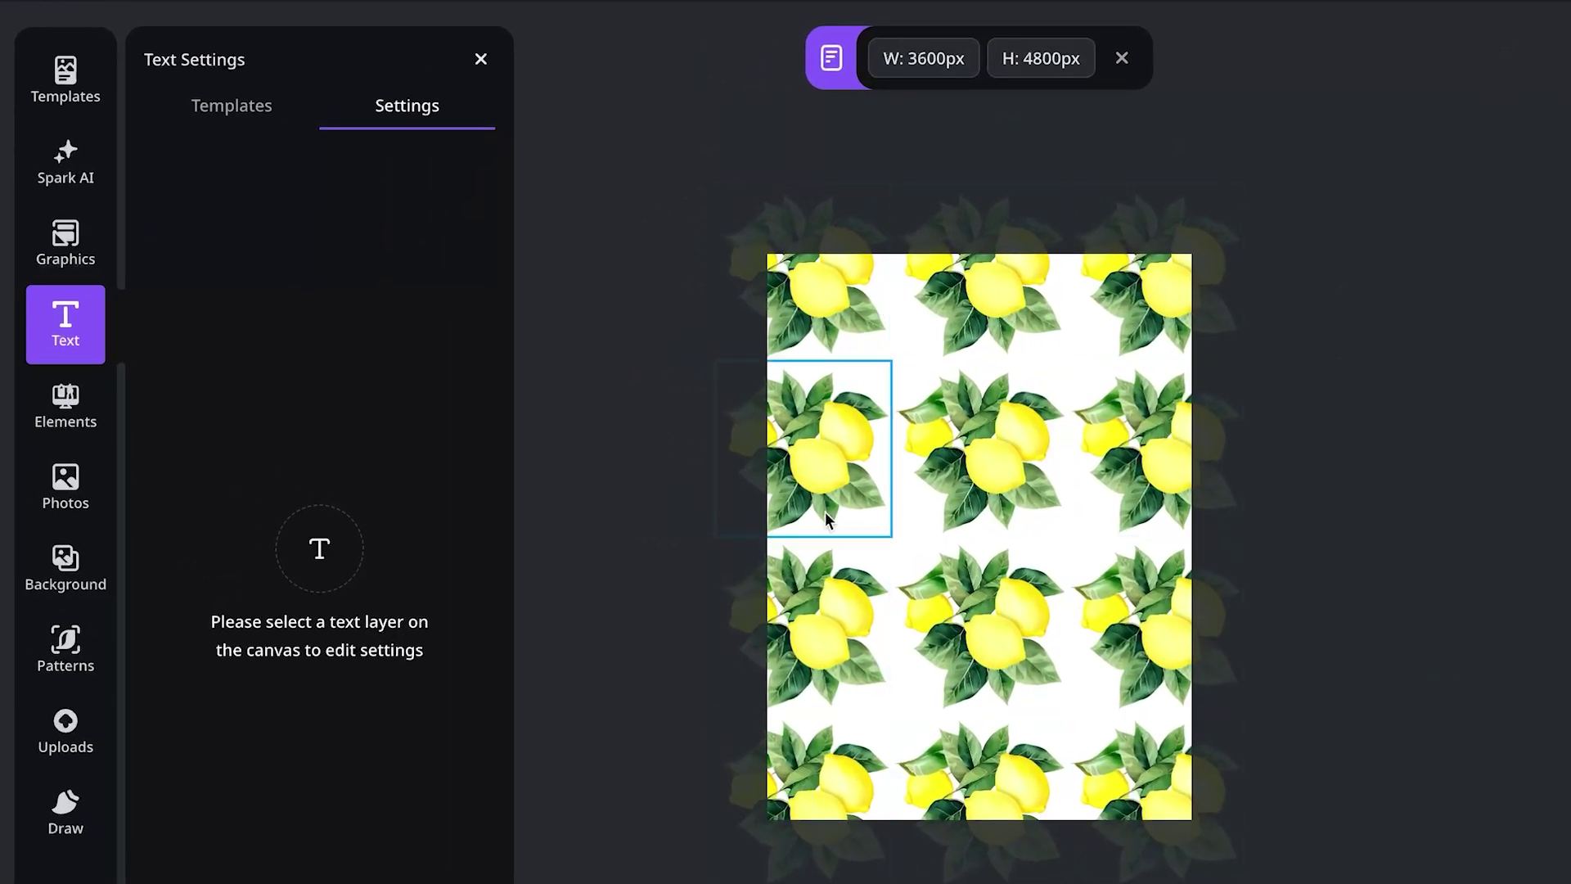
pyautogui.moveTo(692, 190); pyautogui.dragTo(1096, 749)
pyautogui.moveTo(1014, 548); pyautogui.dragTo(1070, 622)
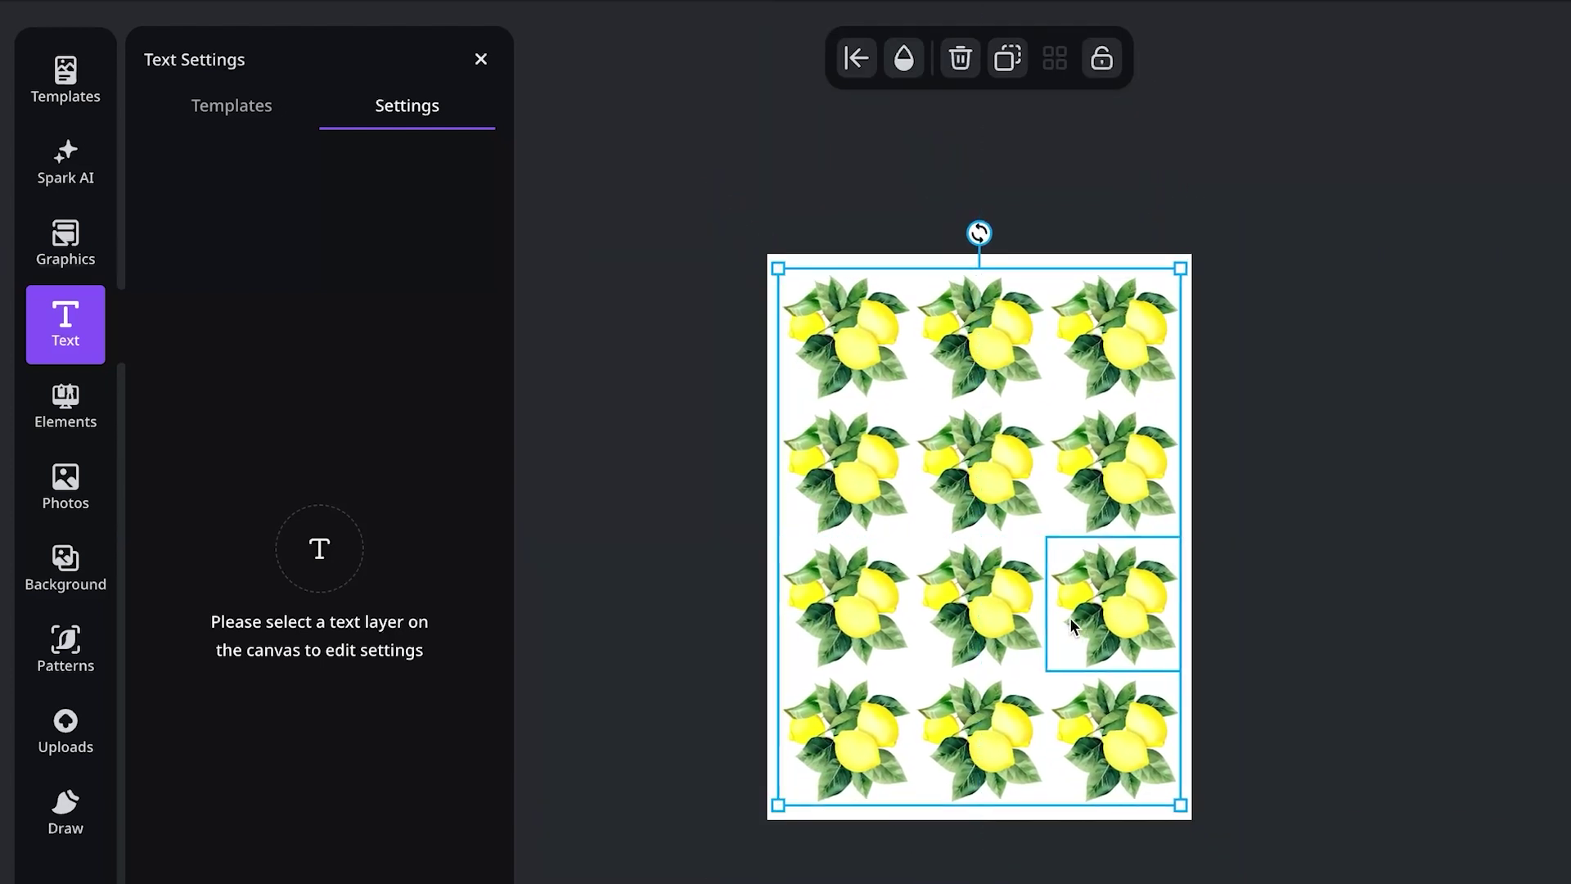
pyautogui.click(1297, 727)
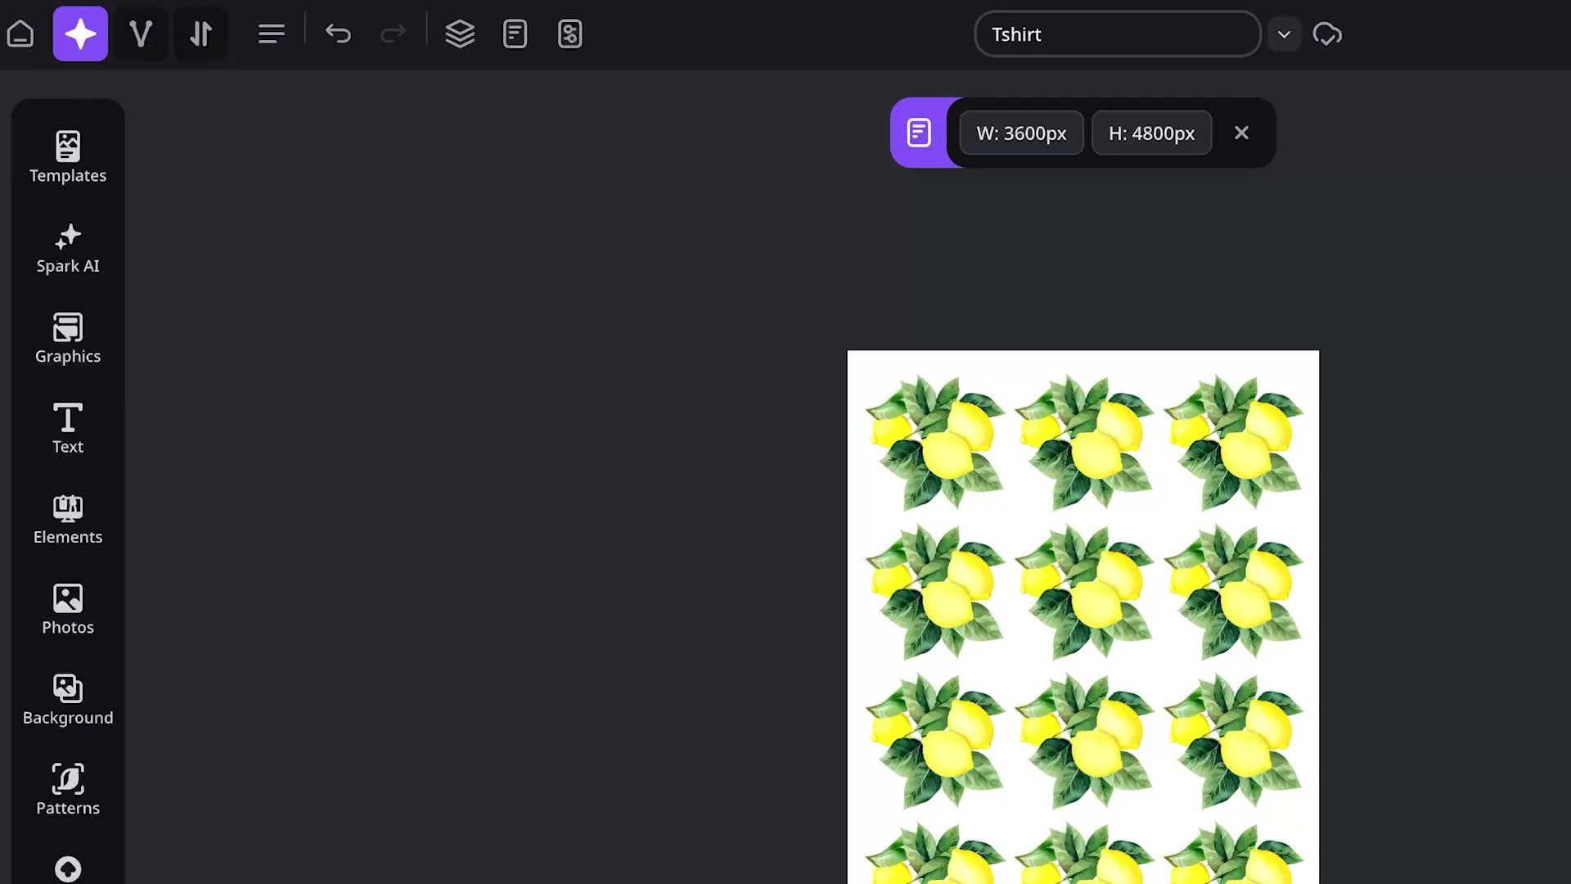
# Upload the portrait JPG to Spark AI's Background Remover to cut out the man
pyautogui.click(88, 274)
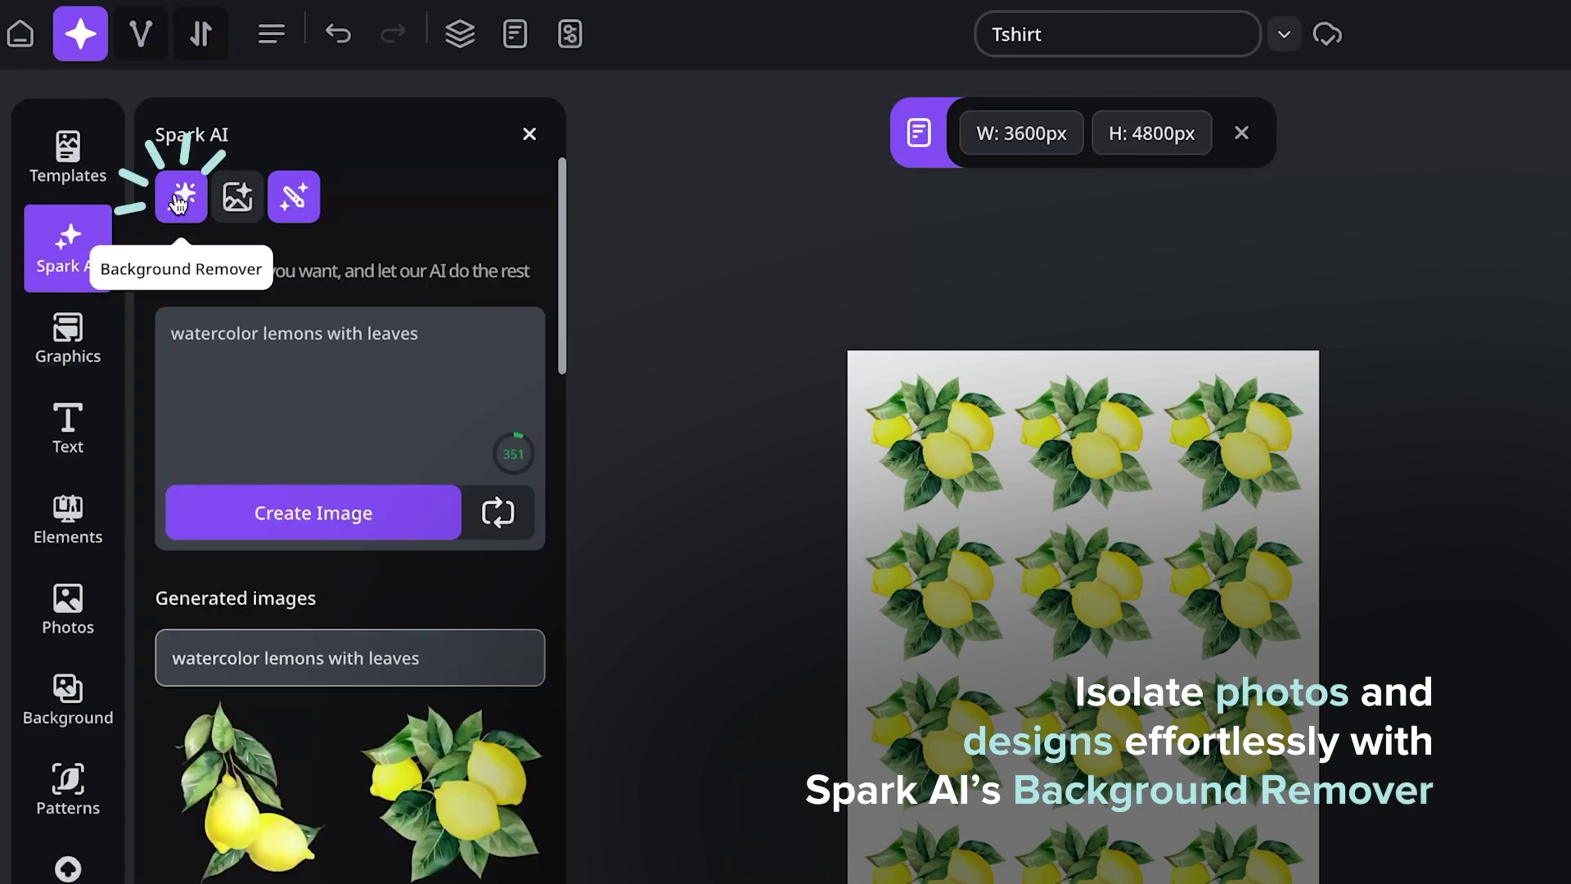
pyautogui.click(180, 200)
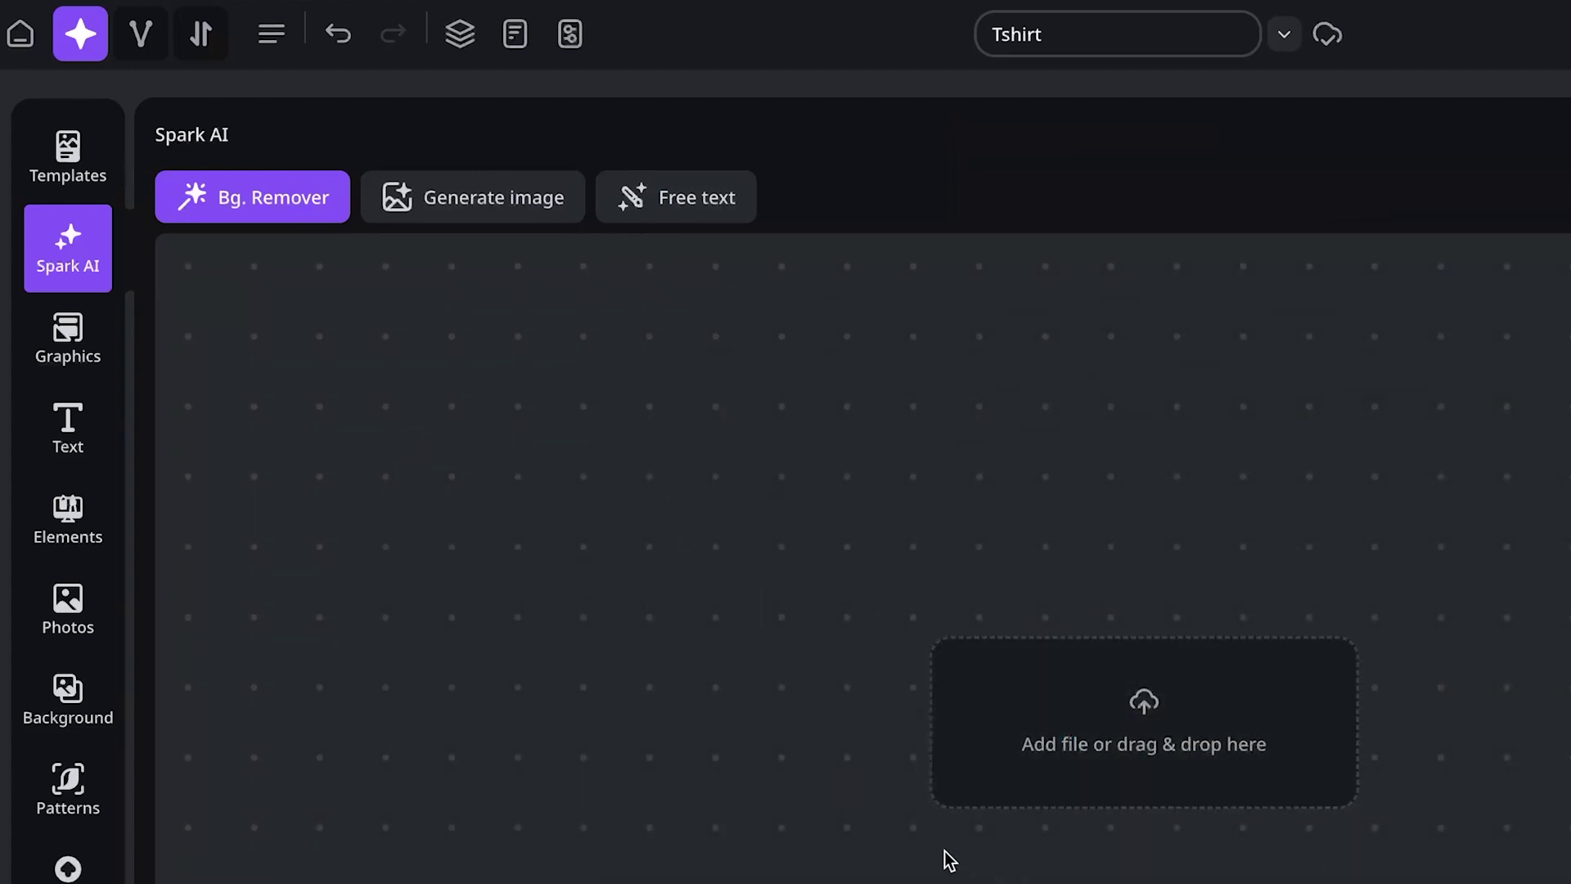
pyautogui.click(1006, 777)
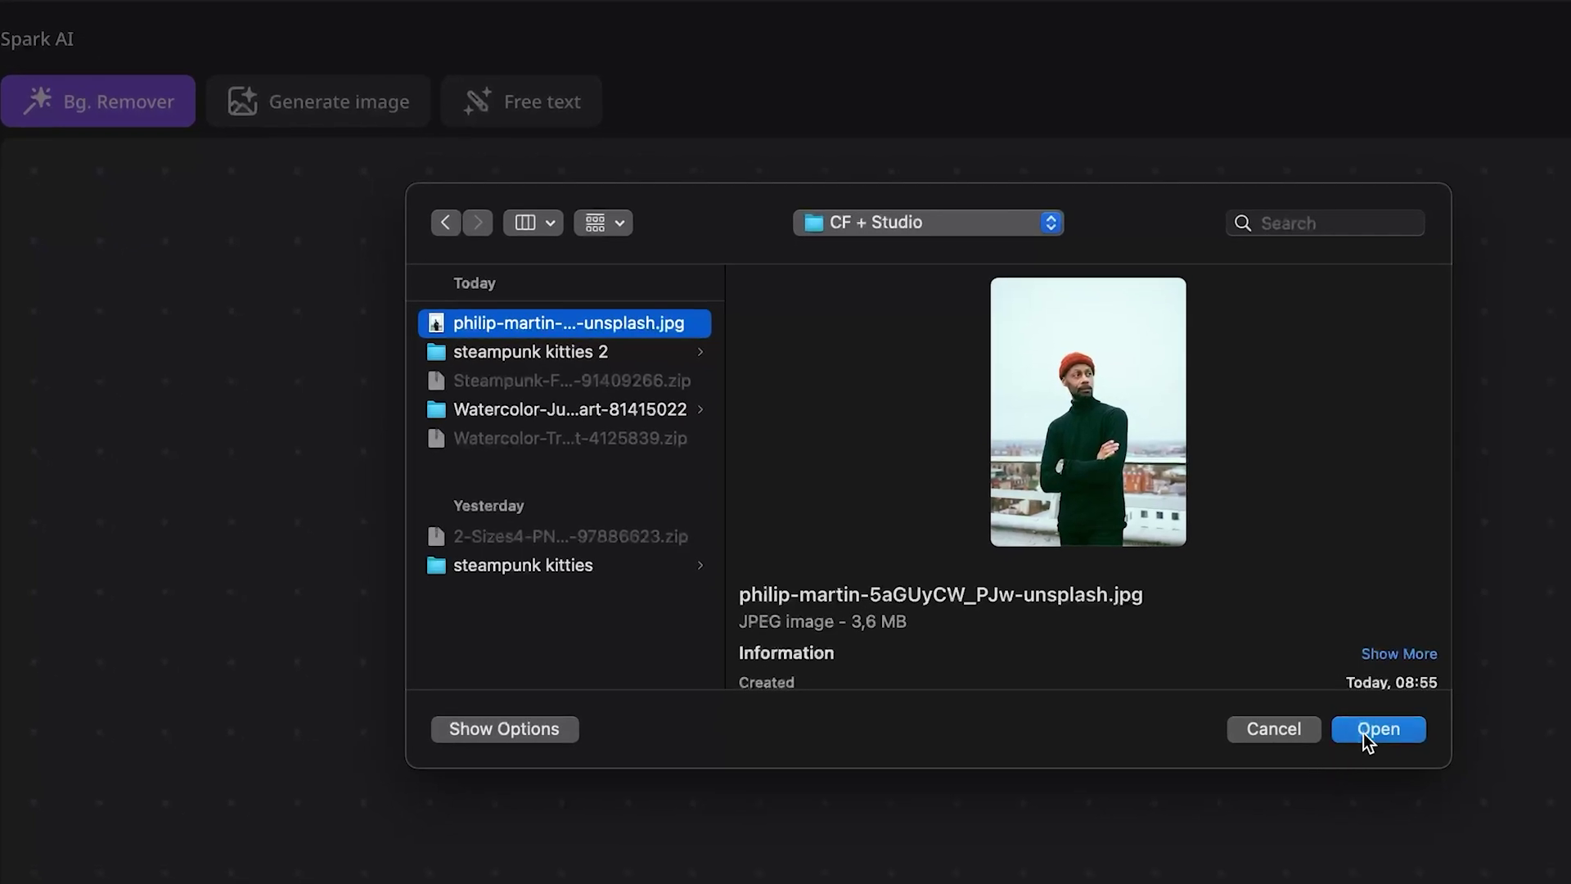
pyautogui.click(1364, 733)
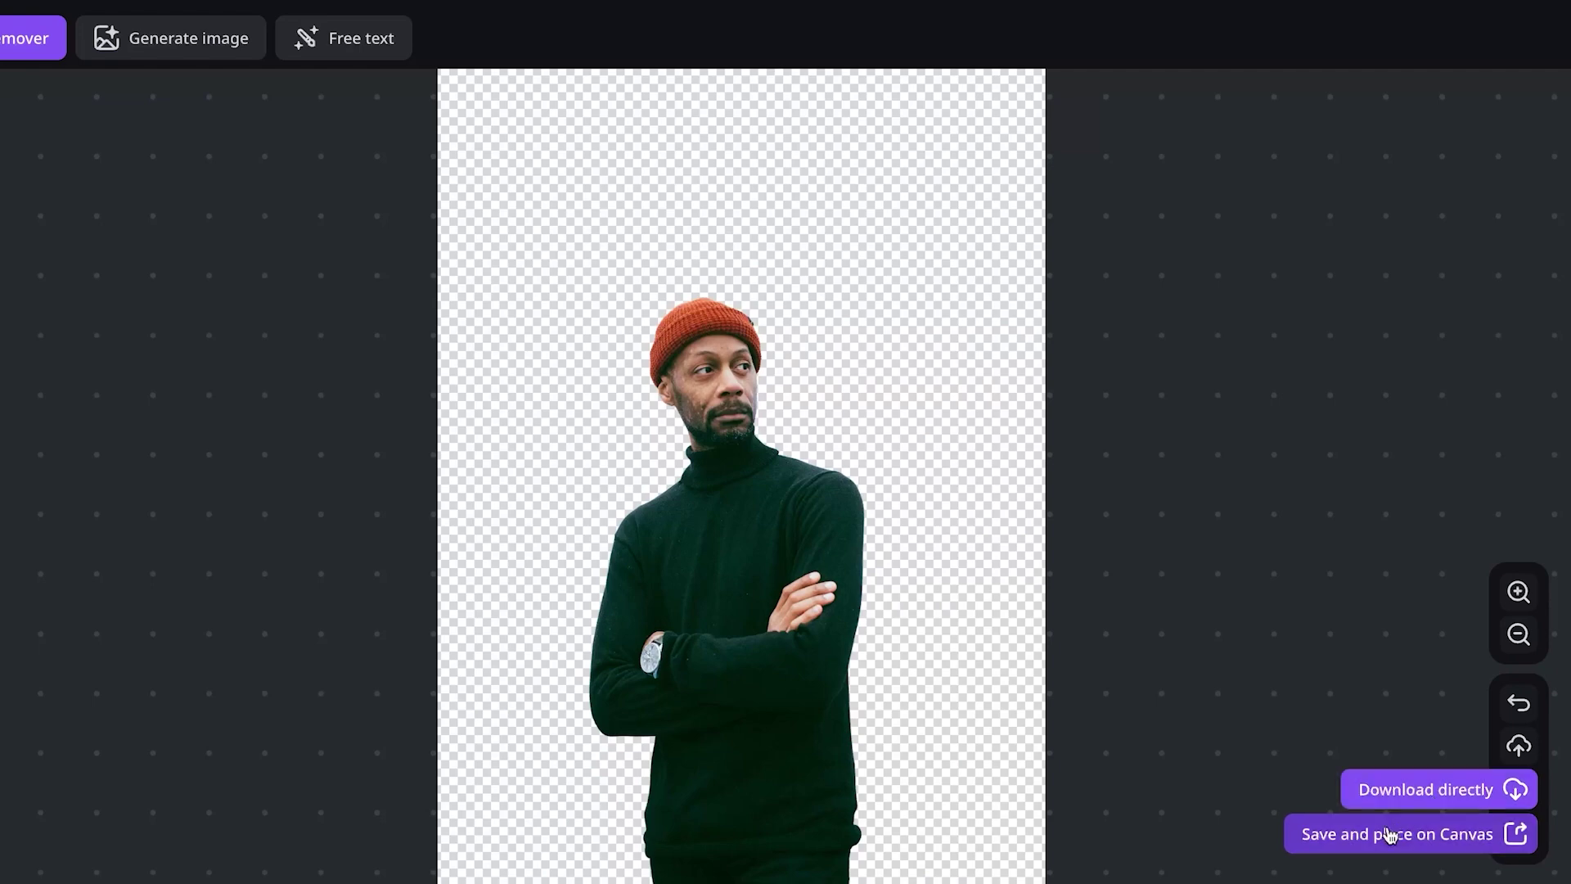
# Place the cut-out man on the canvas and delete the lemon pattern group
pyautogui.click(1356, 846)
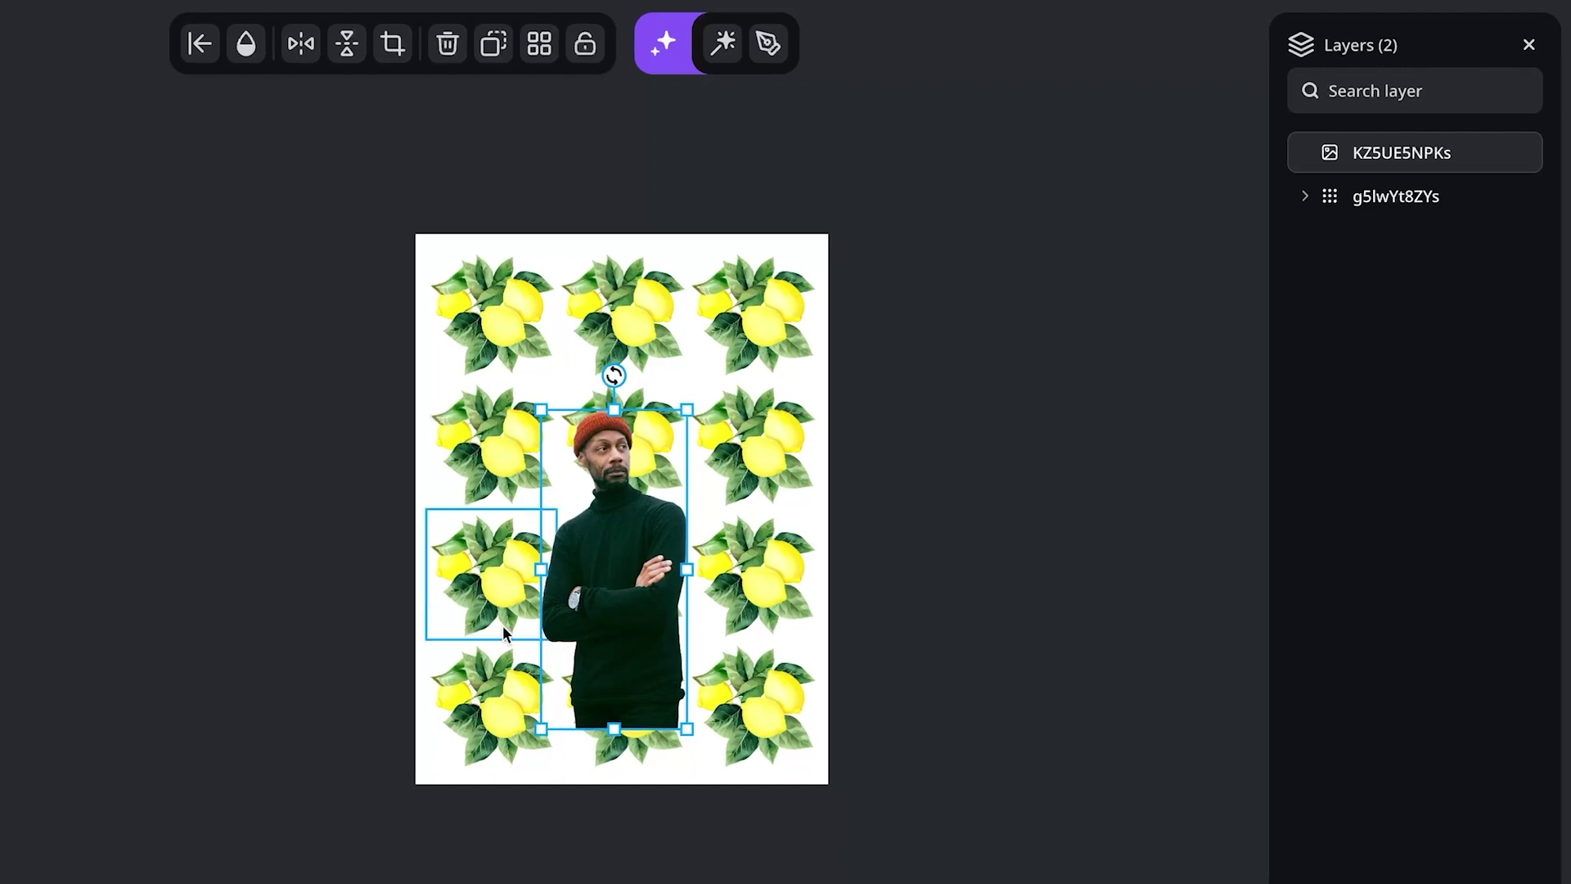
pyautogui.click(1410, 211)
pyautogui.click(1448, 199)
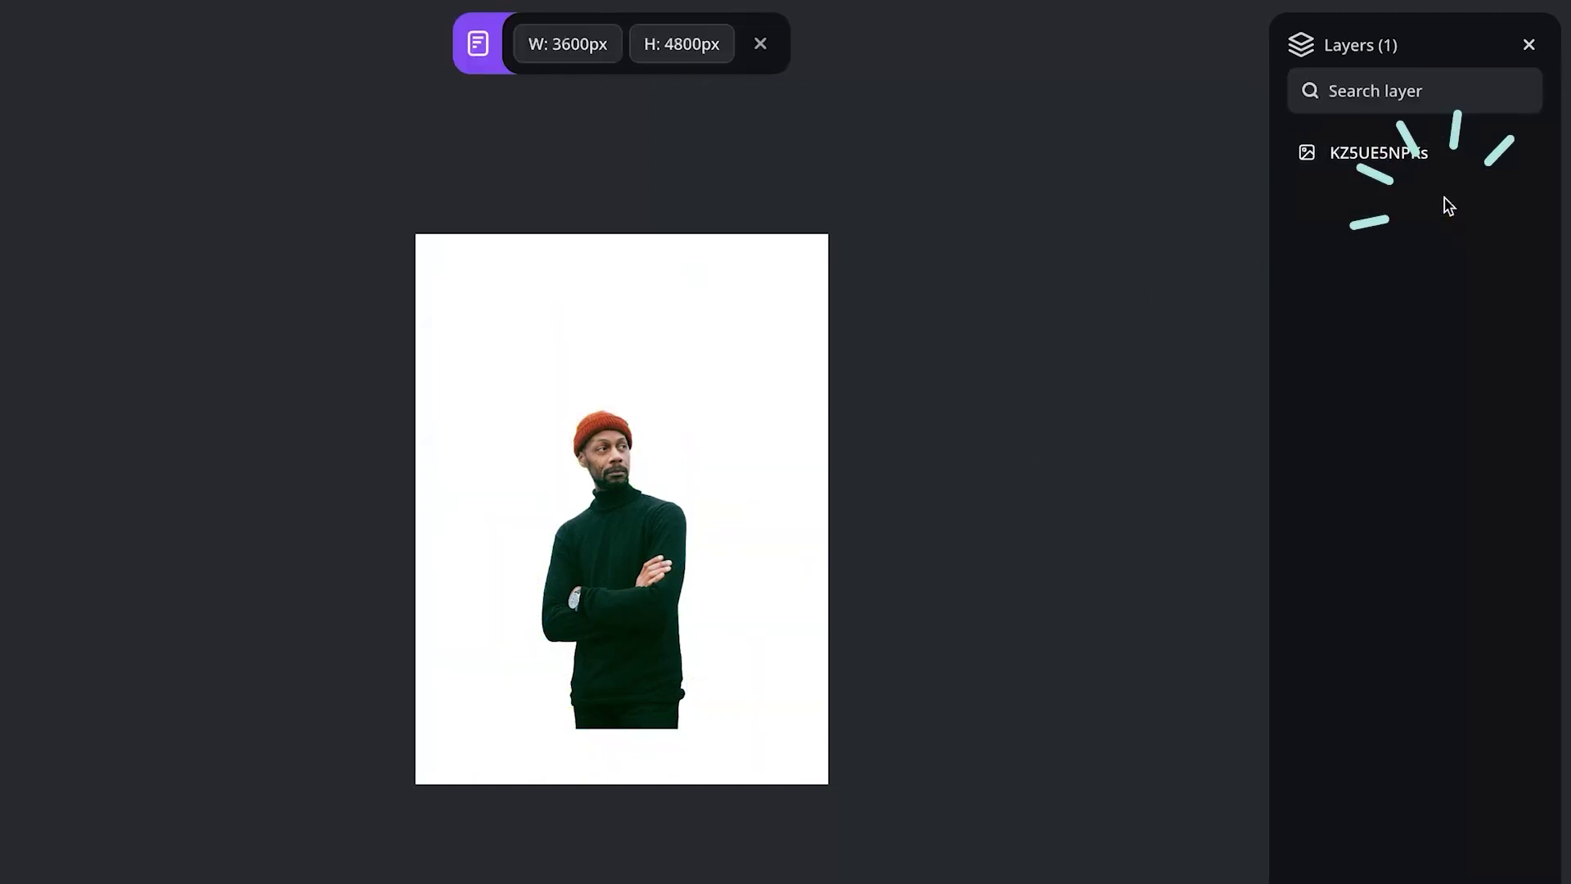
# Enlarge the man to fill most of the page and recentre him
pyautogui.click(594, 614)
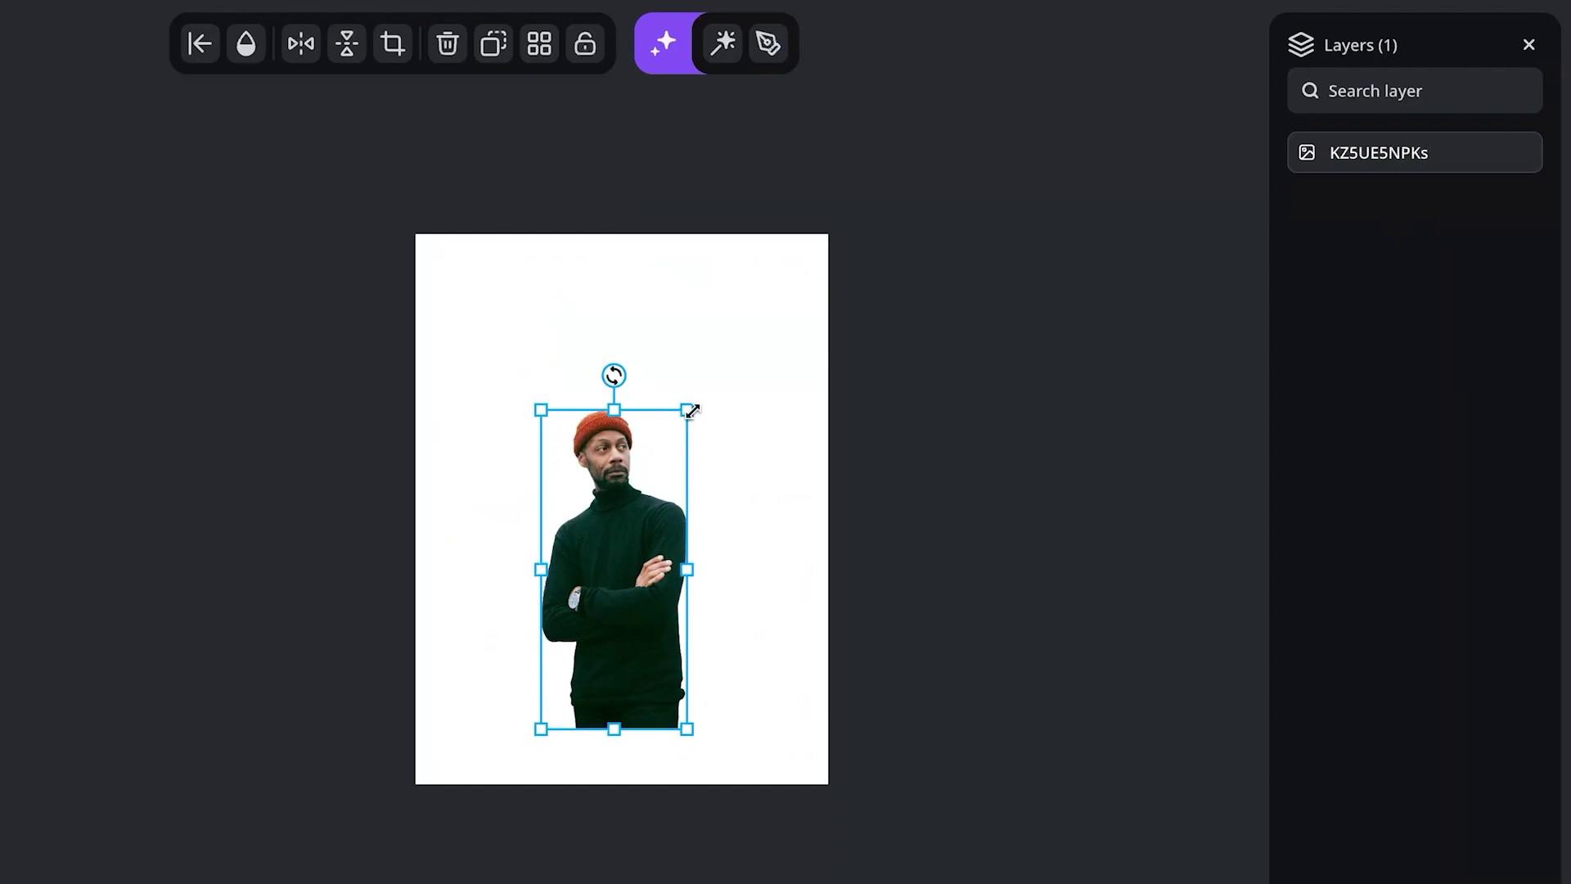
pyautogui.moveTo(692, 411); pyautogui.dragTo(843, 284)
pyautogui.moveTo(650, 553); pyautogui.dragTo(618, 578)
pyautogui.press('Escape')
pyautogui.moveTo(638, 503)
pyautogui.mouseDown()
pyautogui.moveTo(495, 503)
pyautogui.moveTo(619, 518)
pyautogui.mouseUp()
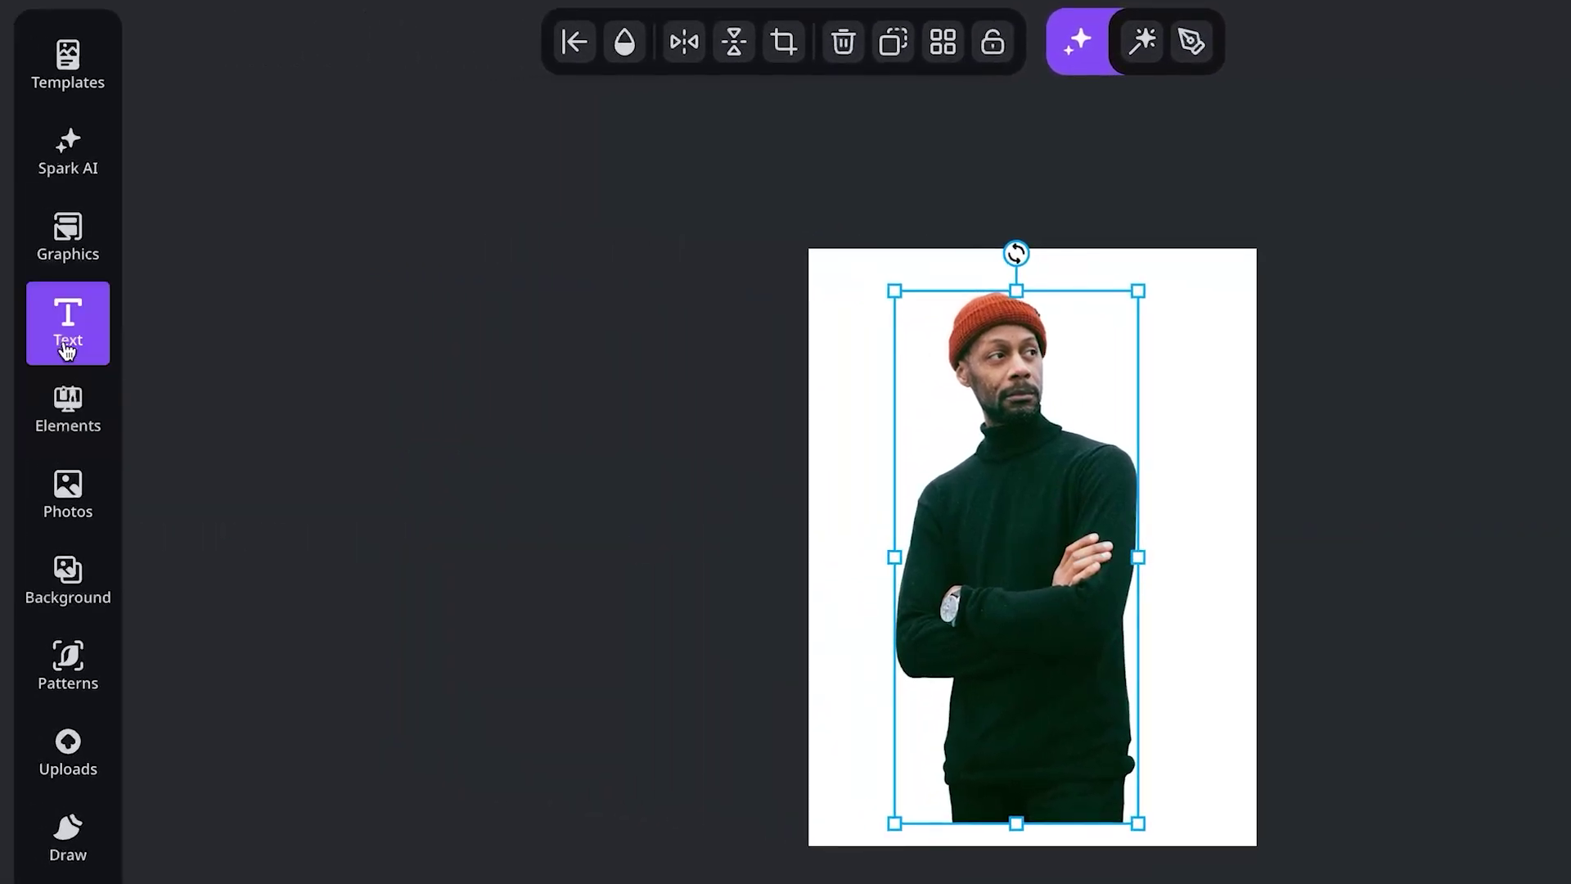
# Search graphics for 'leaves' and add an enlarged fern at the lower left
pyautogui.click(72, 237)
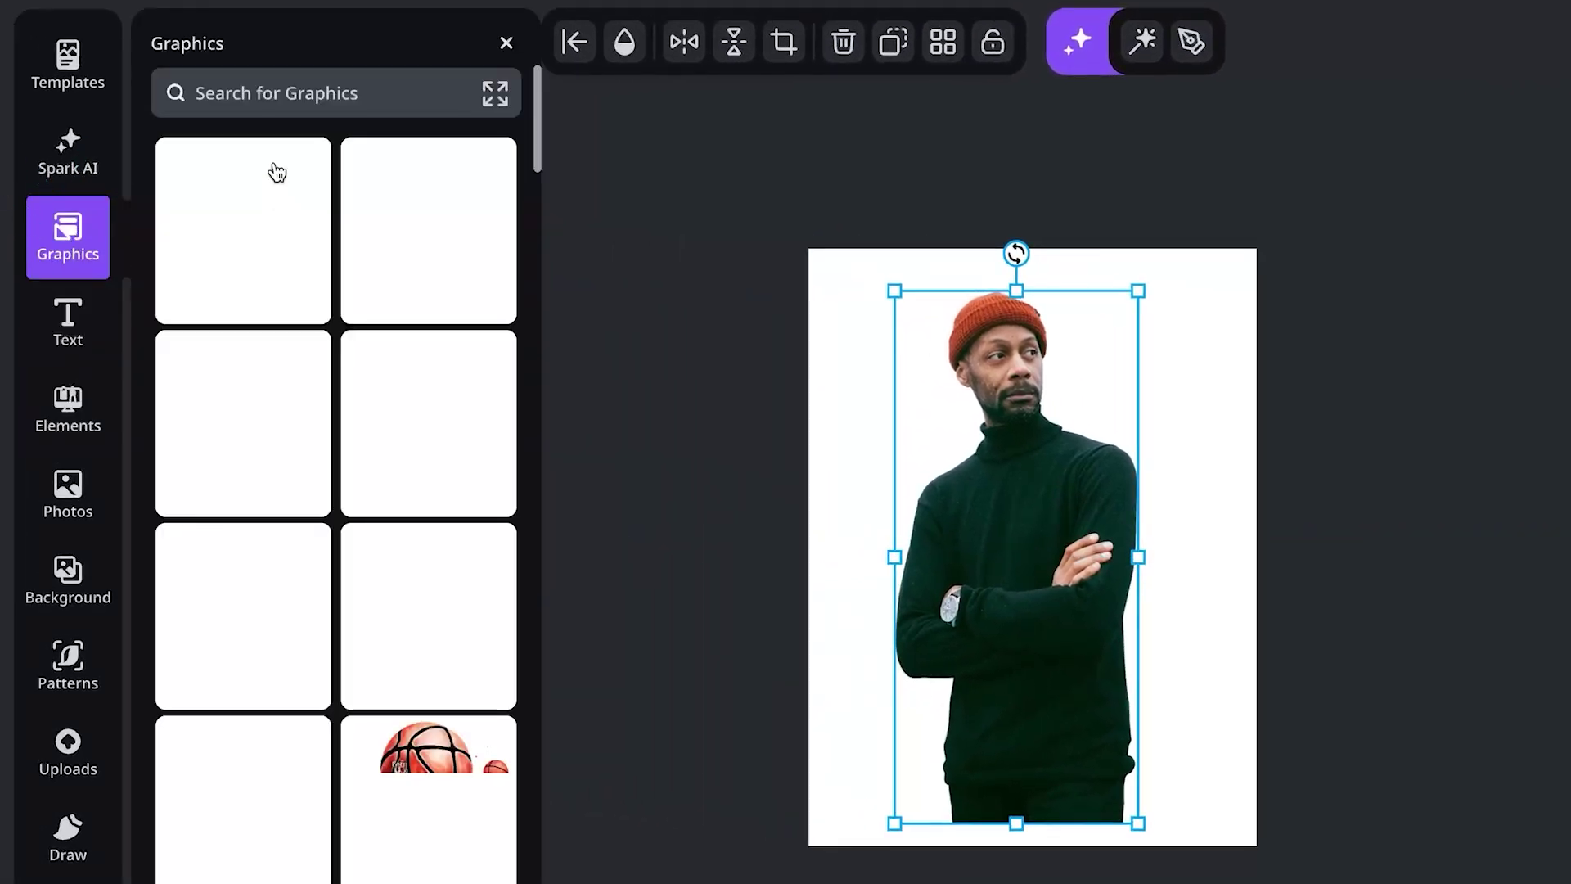
pyautogui.click(281, 92)
pyautogui.write('leaves')
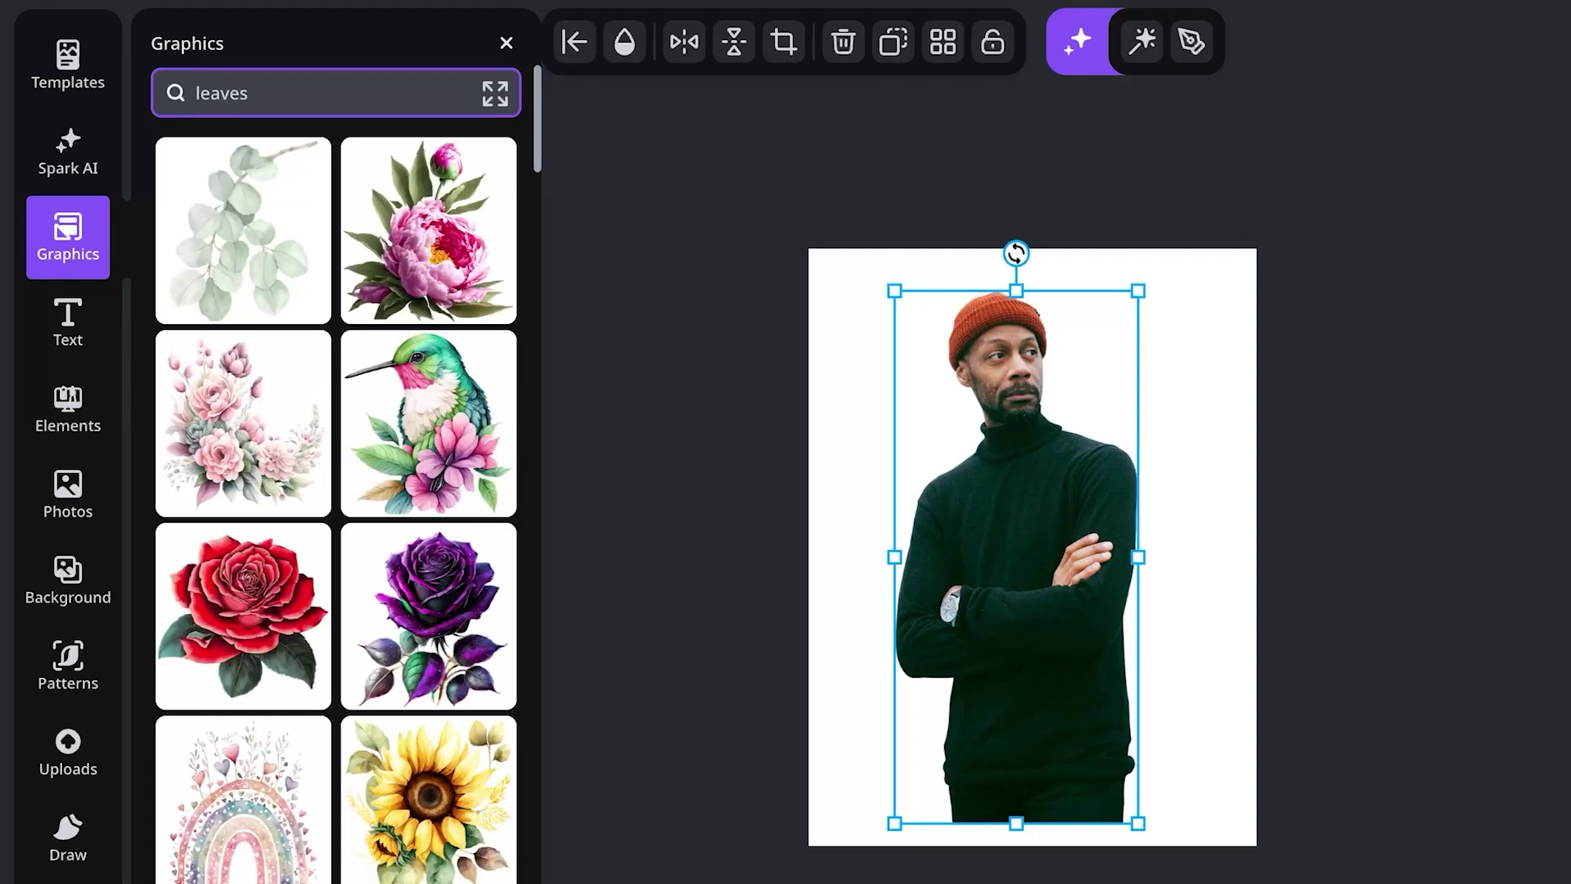
pyautogui.scroll(-10, 336, 495)
pyautogui.click(243, 592)
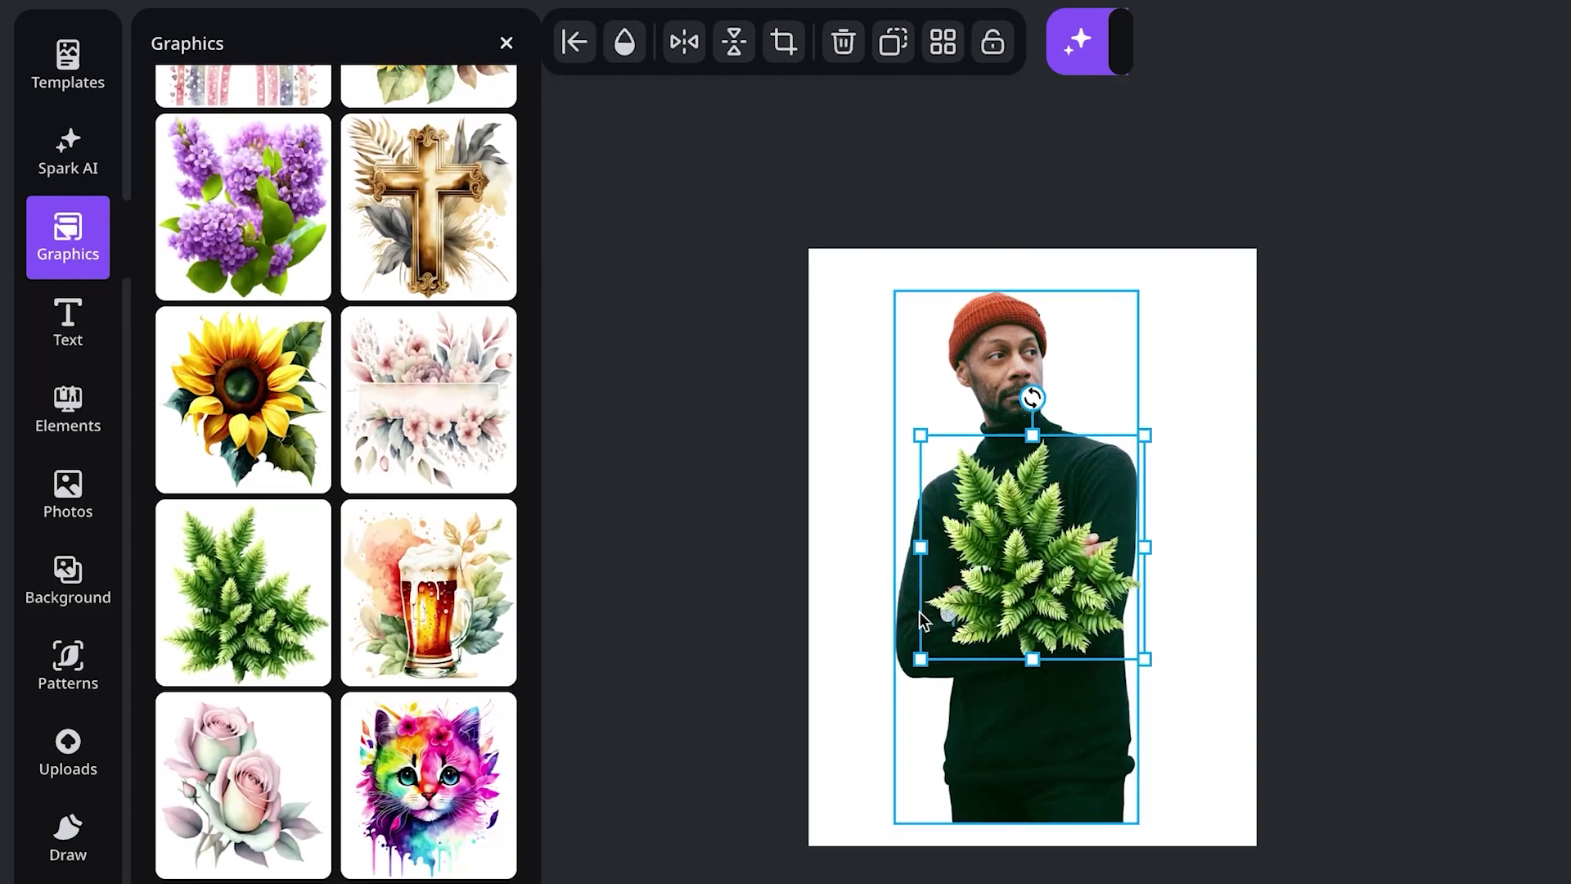
pyautogui.moveTo(1043, 585); pyautogui.dragTo(945, 766)
pyautogui.moveTo(1045, 618); pyautogui.dragTo(1065, 595)
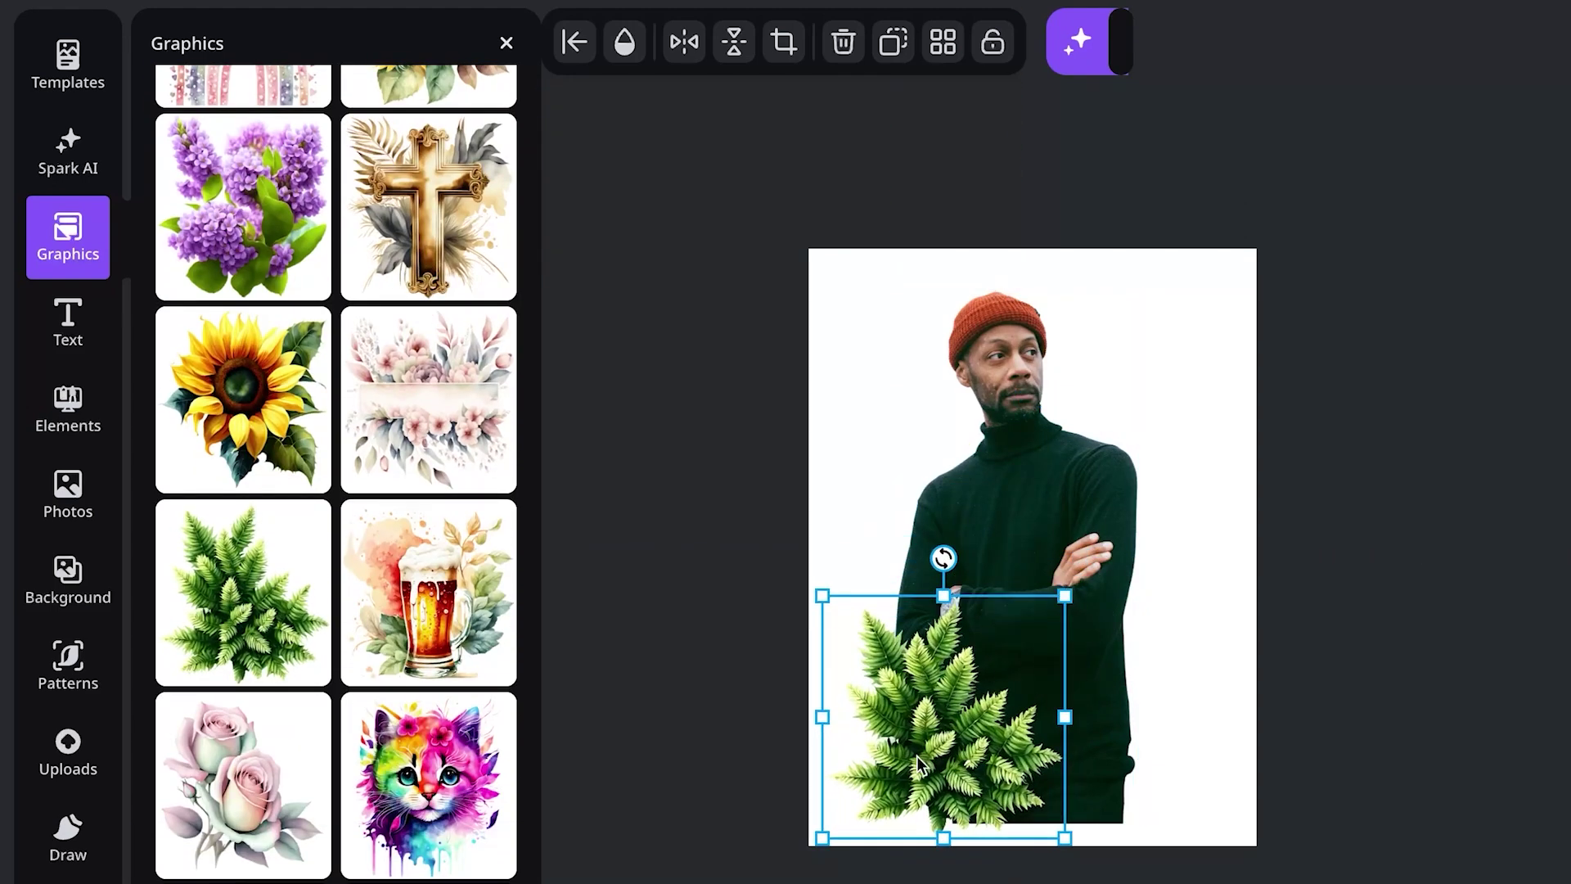
# Add tropical leaves, enlarge and tilt them, and move them behind the man
pyautogui.scroll(-10, 243, 491)
pyautogui.click(243, 489)
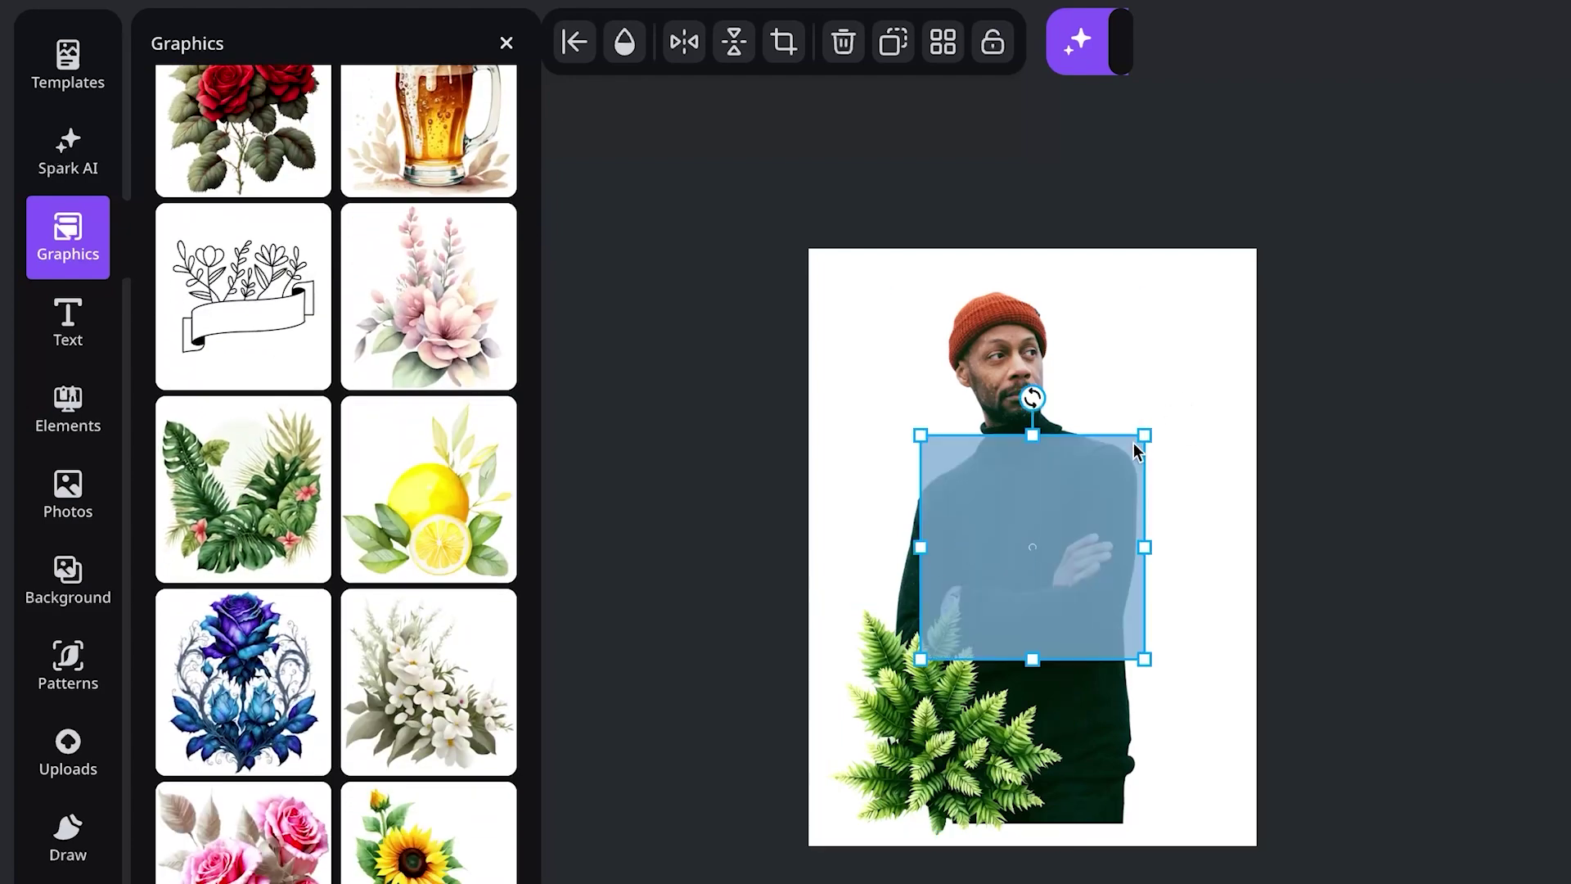
pyautogui.moveTo(1135, 446); pyautogui.dragTo(1245, 308)
pyautogui.moveTo(1077, 303); pyautogui.dragTo(907, 407)
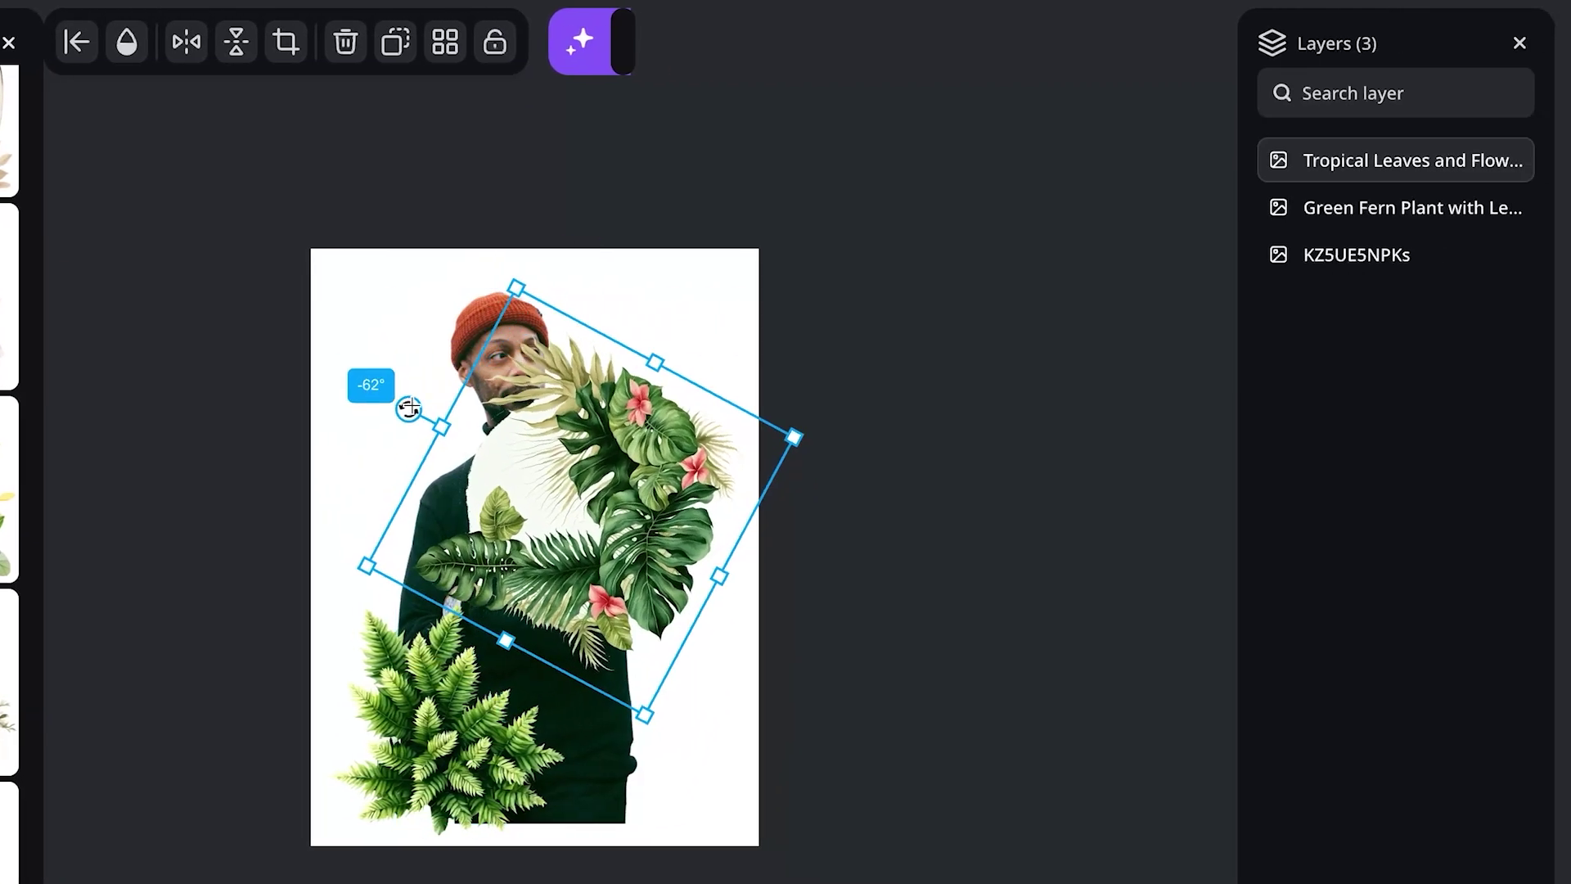
pyautogui.moveTo(410, 407); pyautogui.dragTo(396, 435)
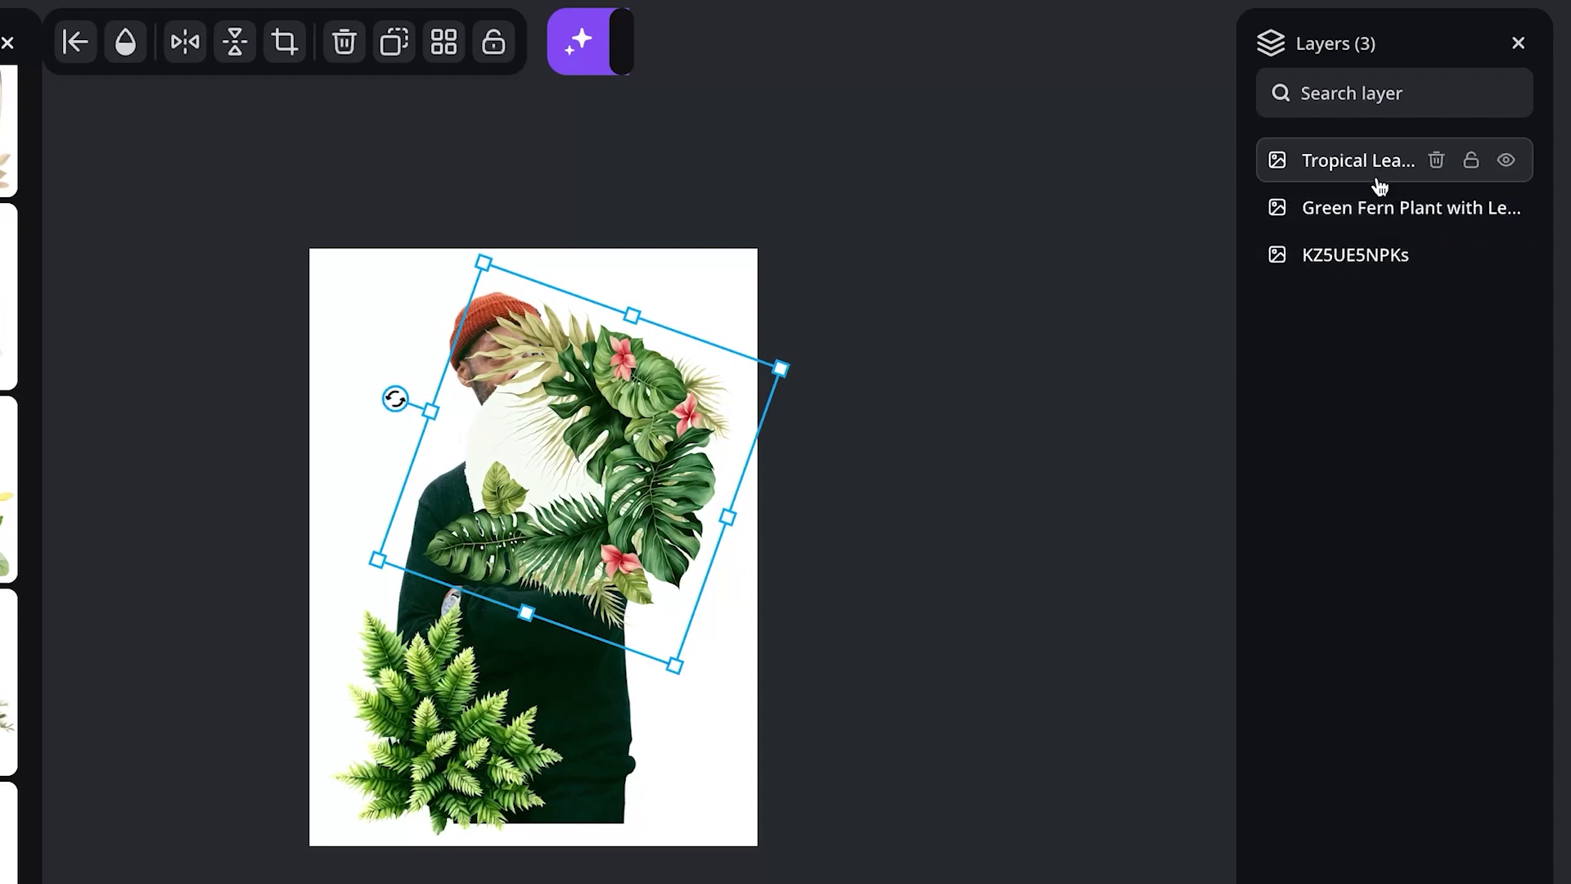
pyautogui.moveTo(1381, 187); pyautogui.dragTo(1333, 270)
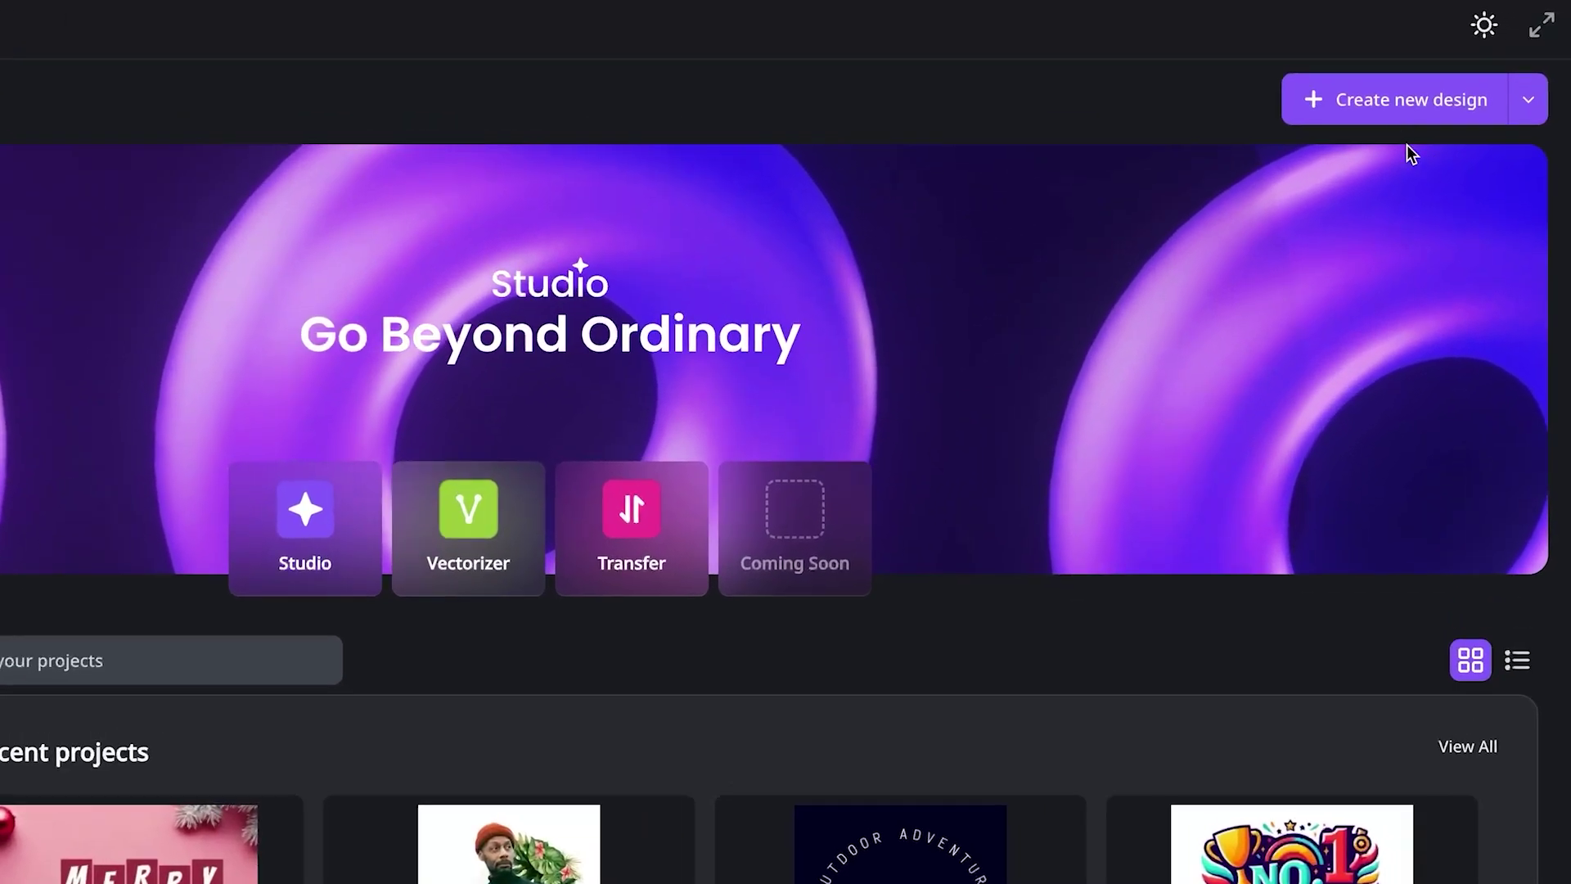
# Create a blank 7200 × 10800 px design from Printful's Enhanced Matte Paper Poster 24 × 36 in preset
pyautogui.click(1371, 99)
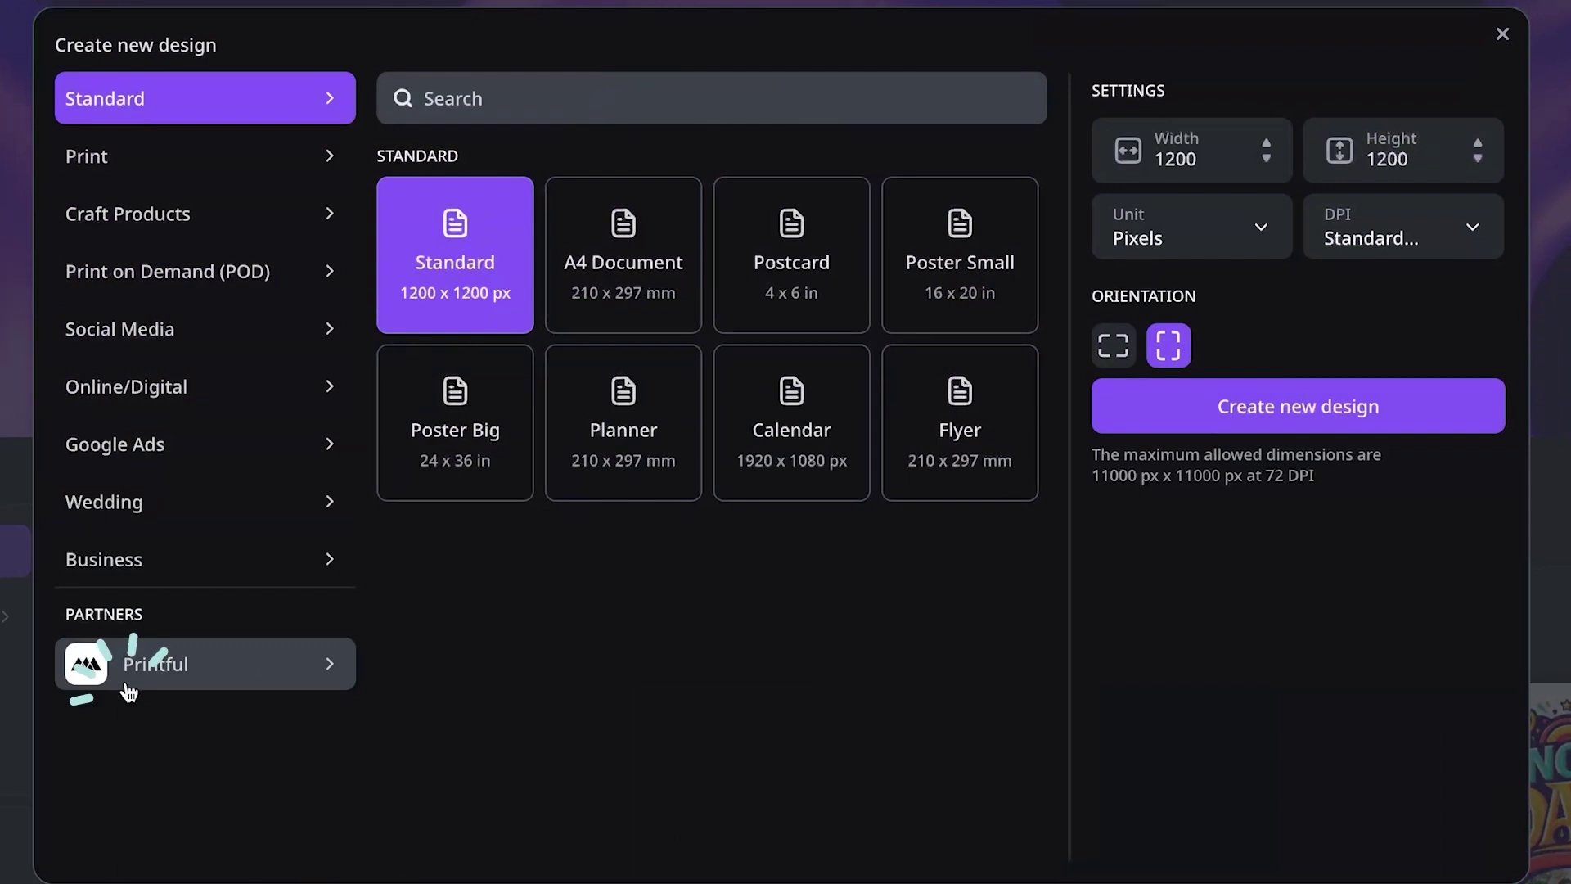
pyautogui.click(128, 685)
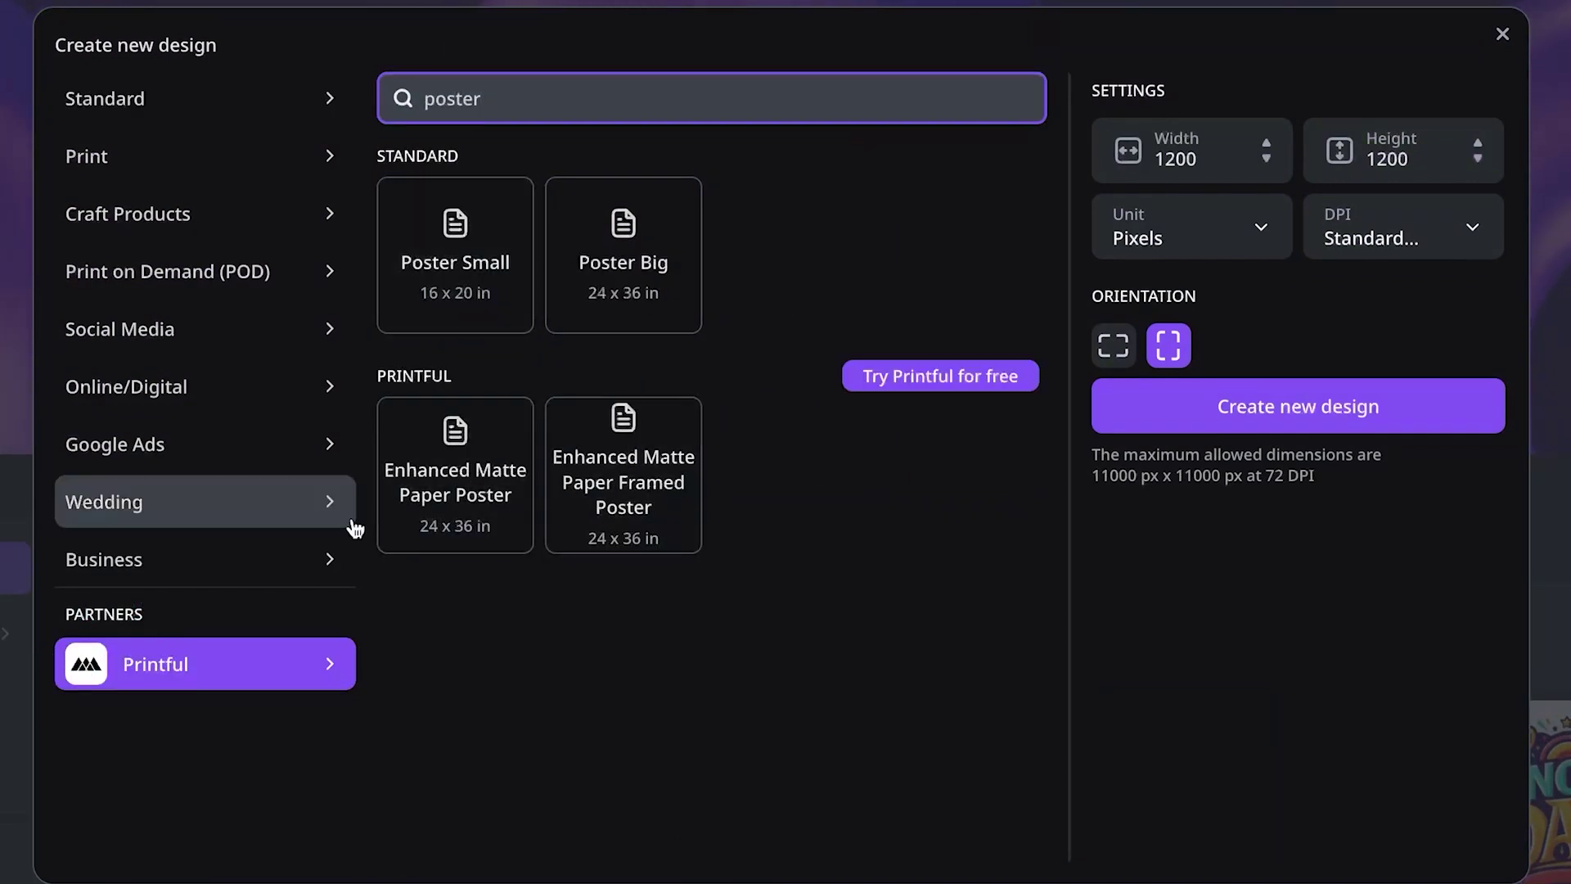
pyautogui.click(497, 501)
pyautogui.click(1213, 425)
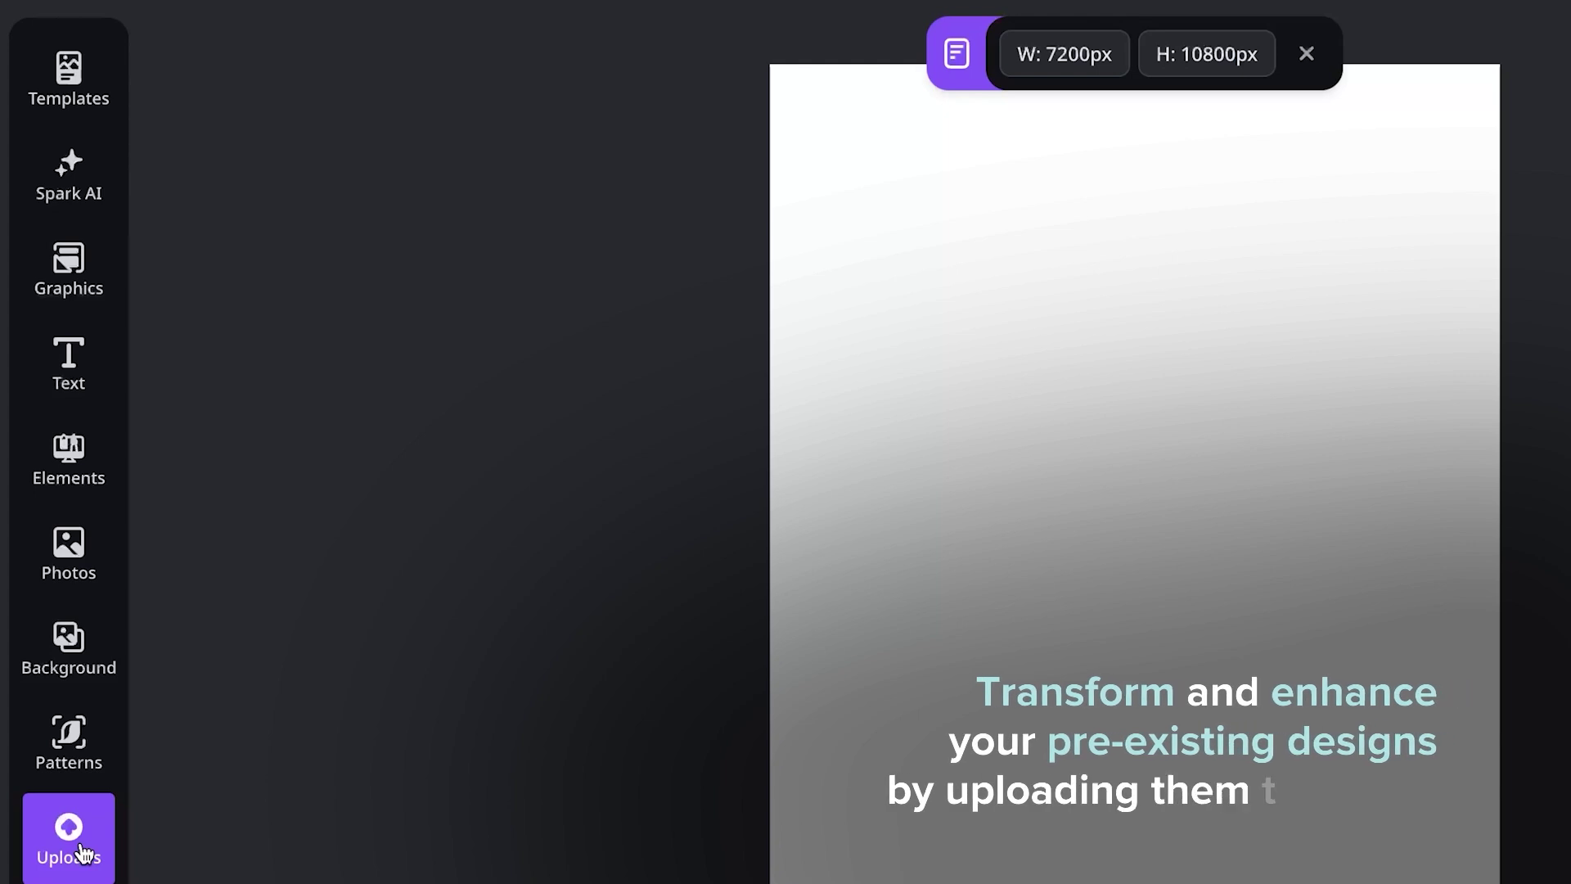
# Upload the watercolor leaf images 9.png through 11.png to Uploads
pyautogui.click(77, 863)
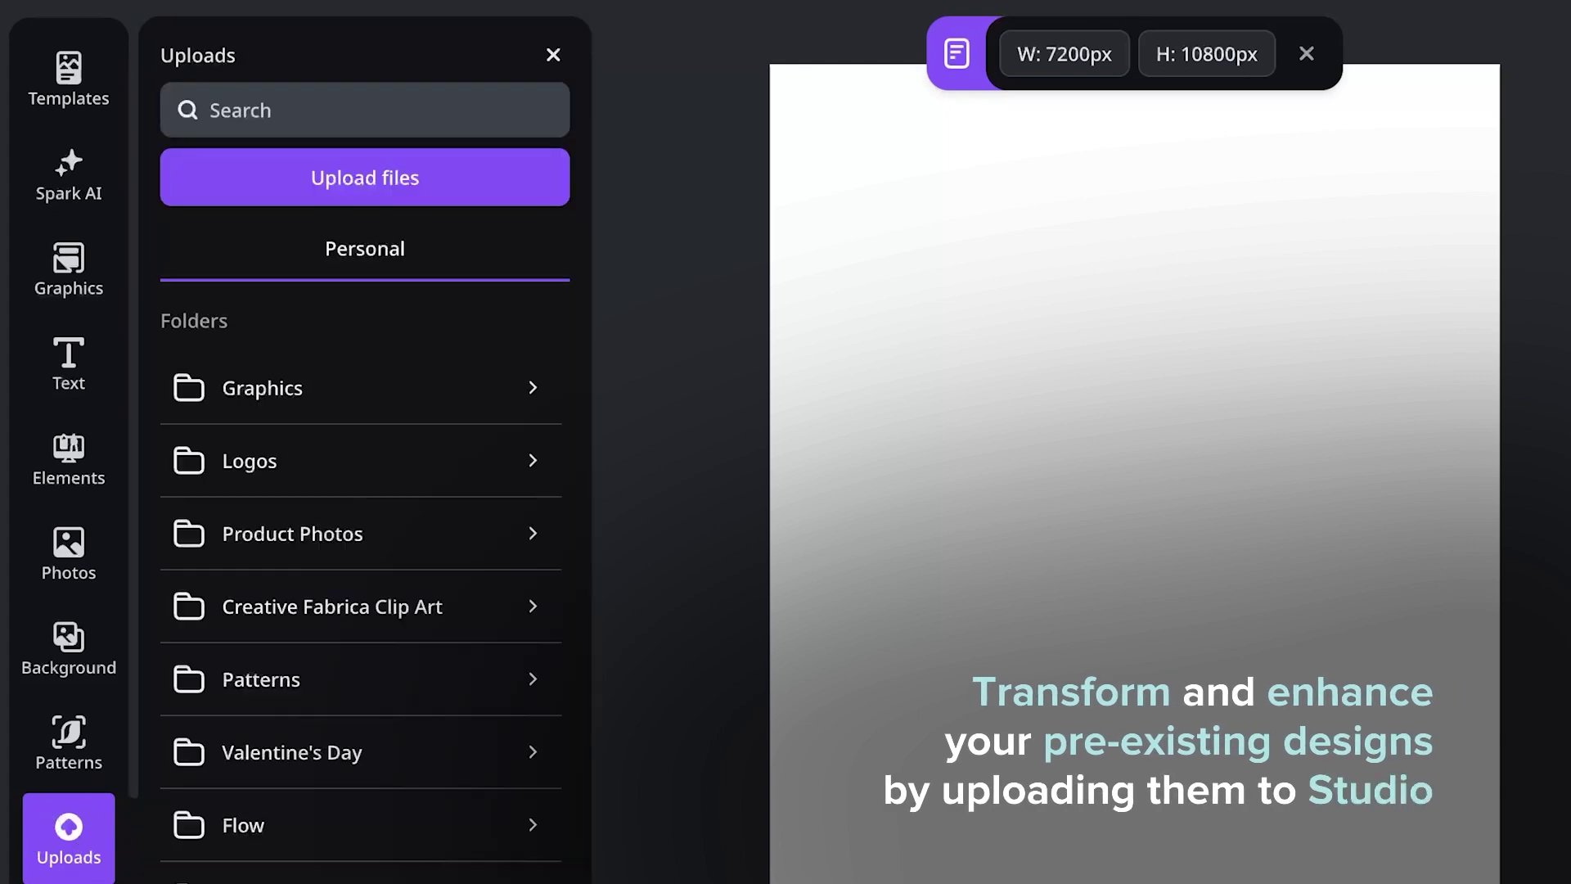
pyautogui.click(317, 200)
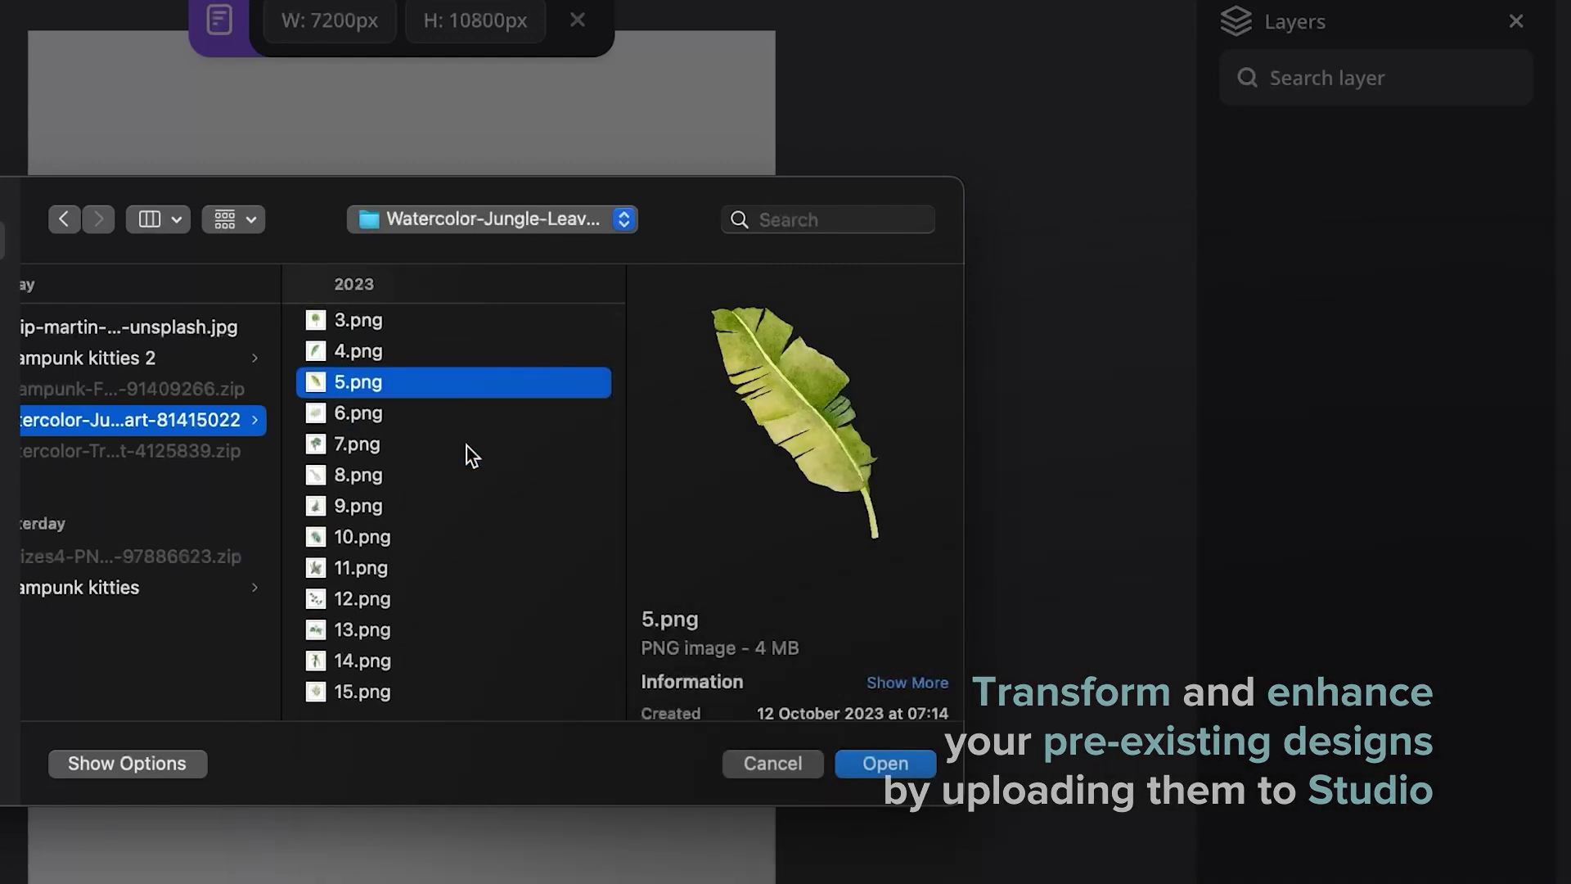
pyautogui.moveTo(17, 478); pyautogui.dragTo(0, 479)
pyautogui.click(274, 485)
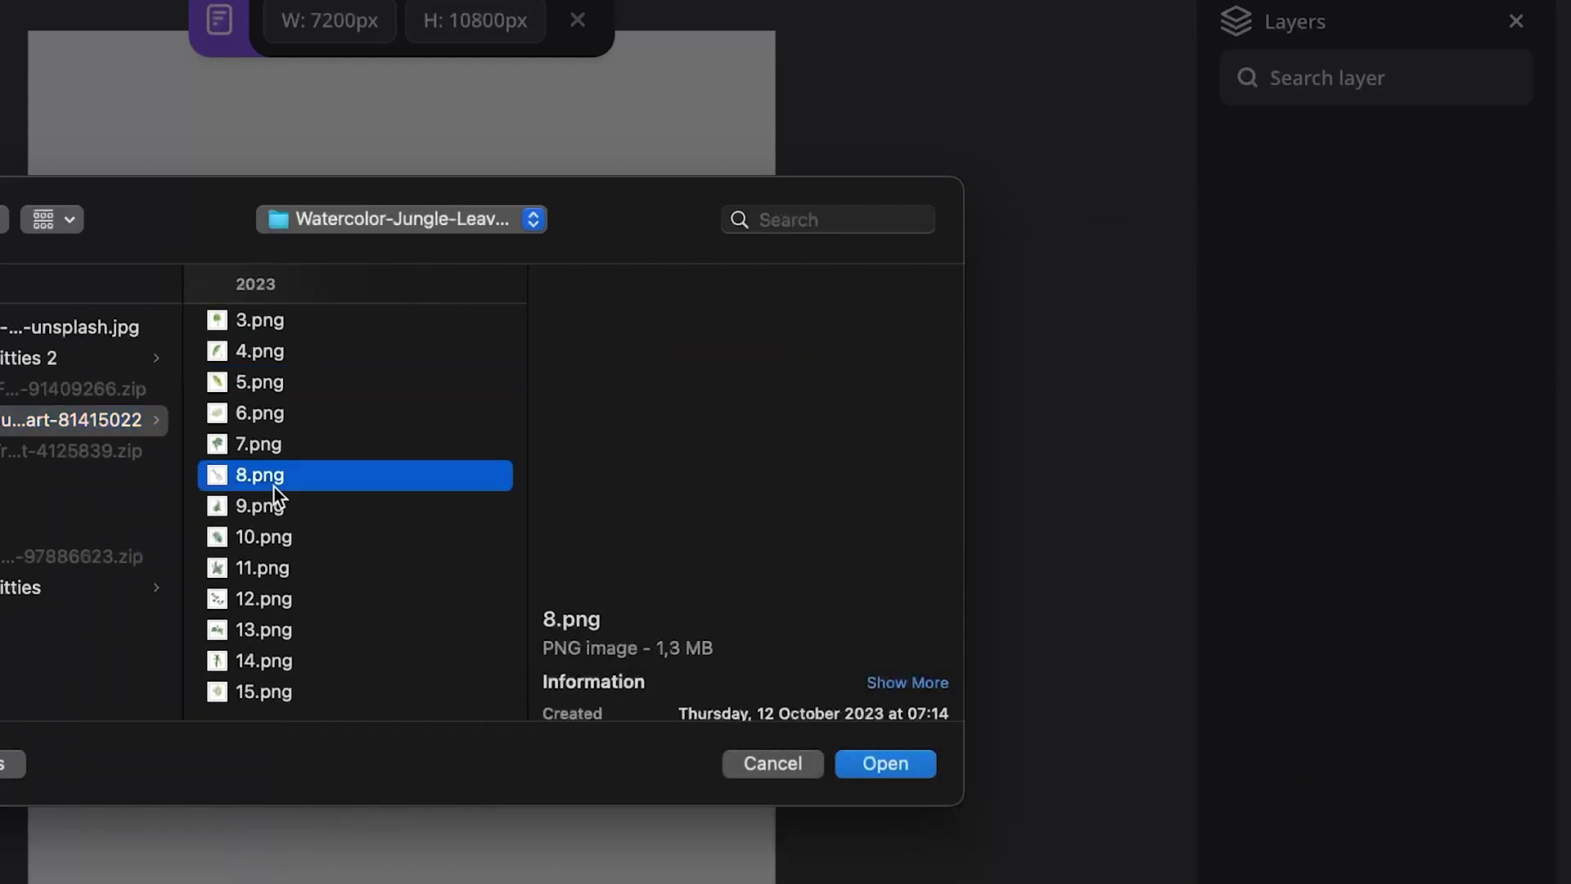
pyautogui.press('Down')
pyautogui.press('Down')
pyautogui.press('Down')
pyautogui.press('Down')
pyautogui.press('Down')
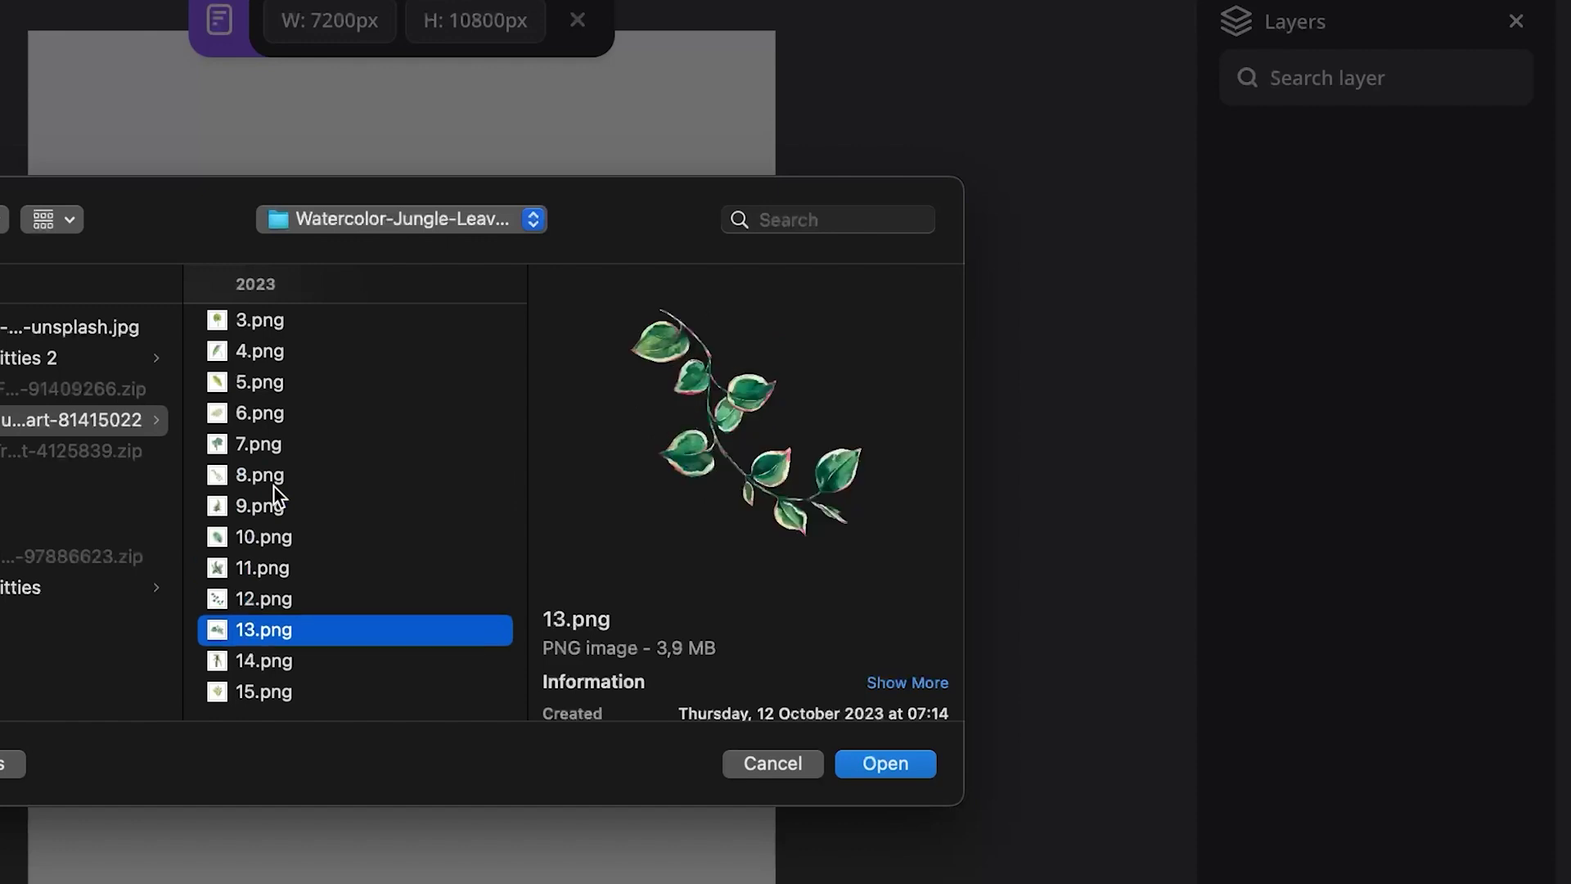
pyautogui.press('Up')
pyautogui.press('Up')
pyautogui.press('Up')
pyautogui.press('Down')
pyautogui.press('Up')
pyautogui.press('Up')
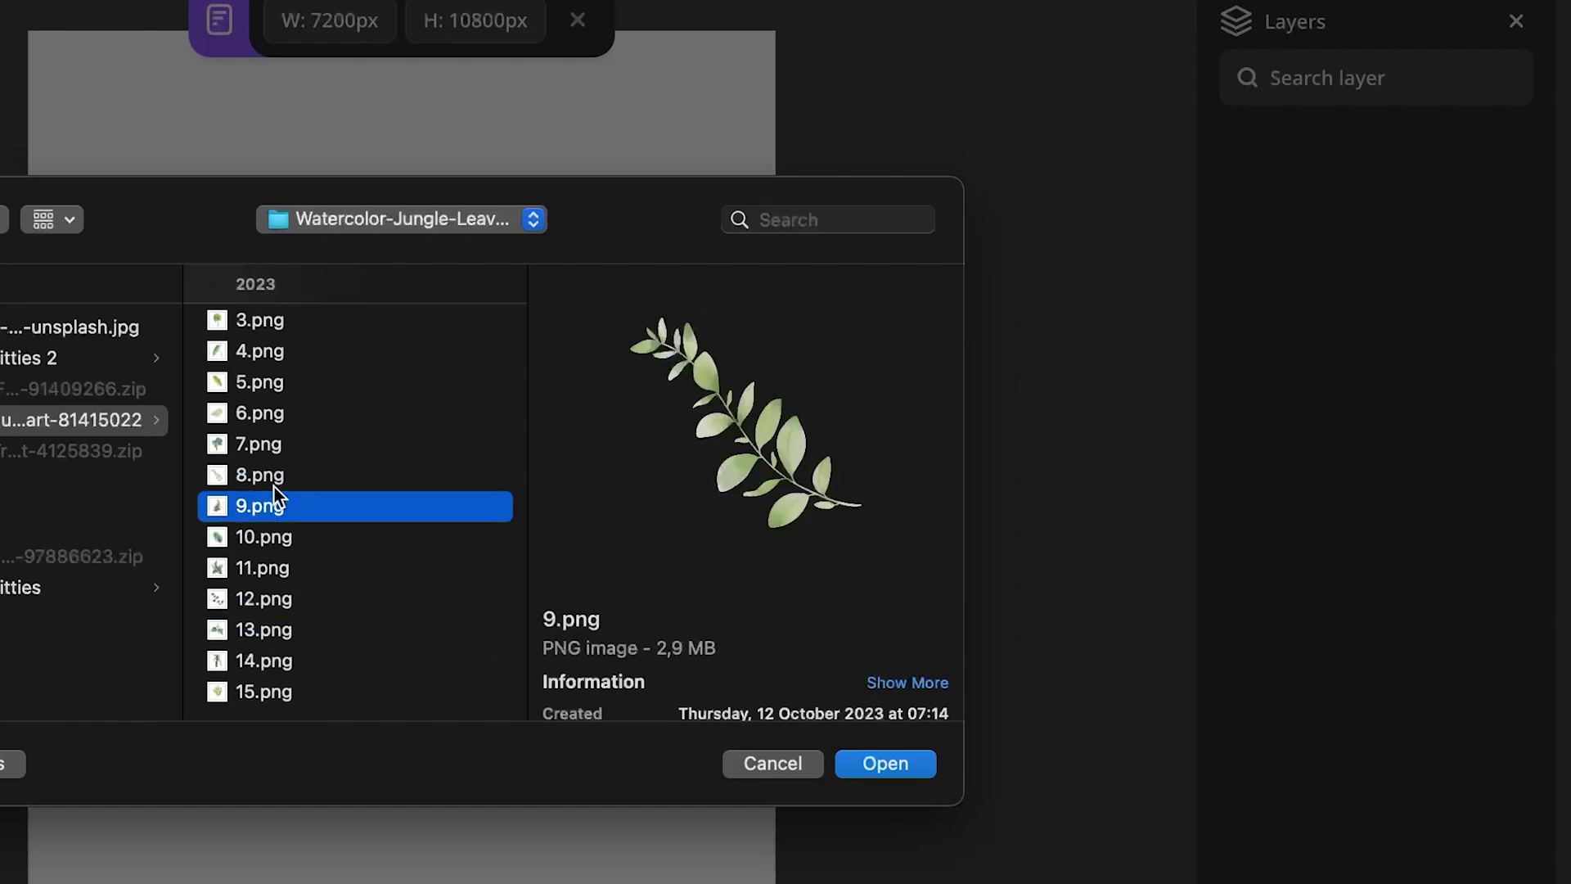
pyautogui.keyDown('shift'); pyautogui.click(303, 571); pyautogui.keyUp('shift')
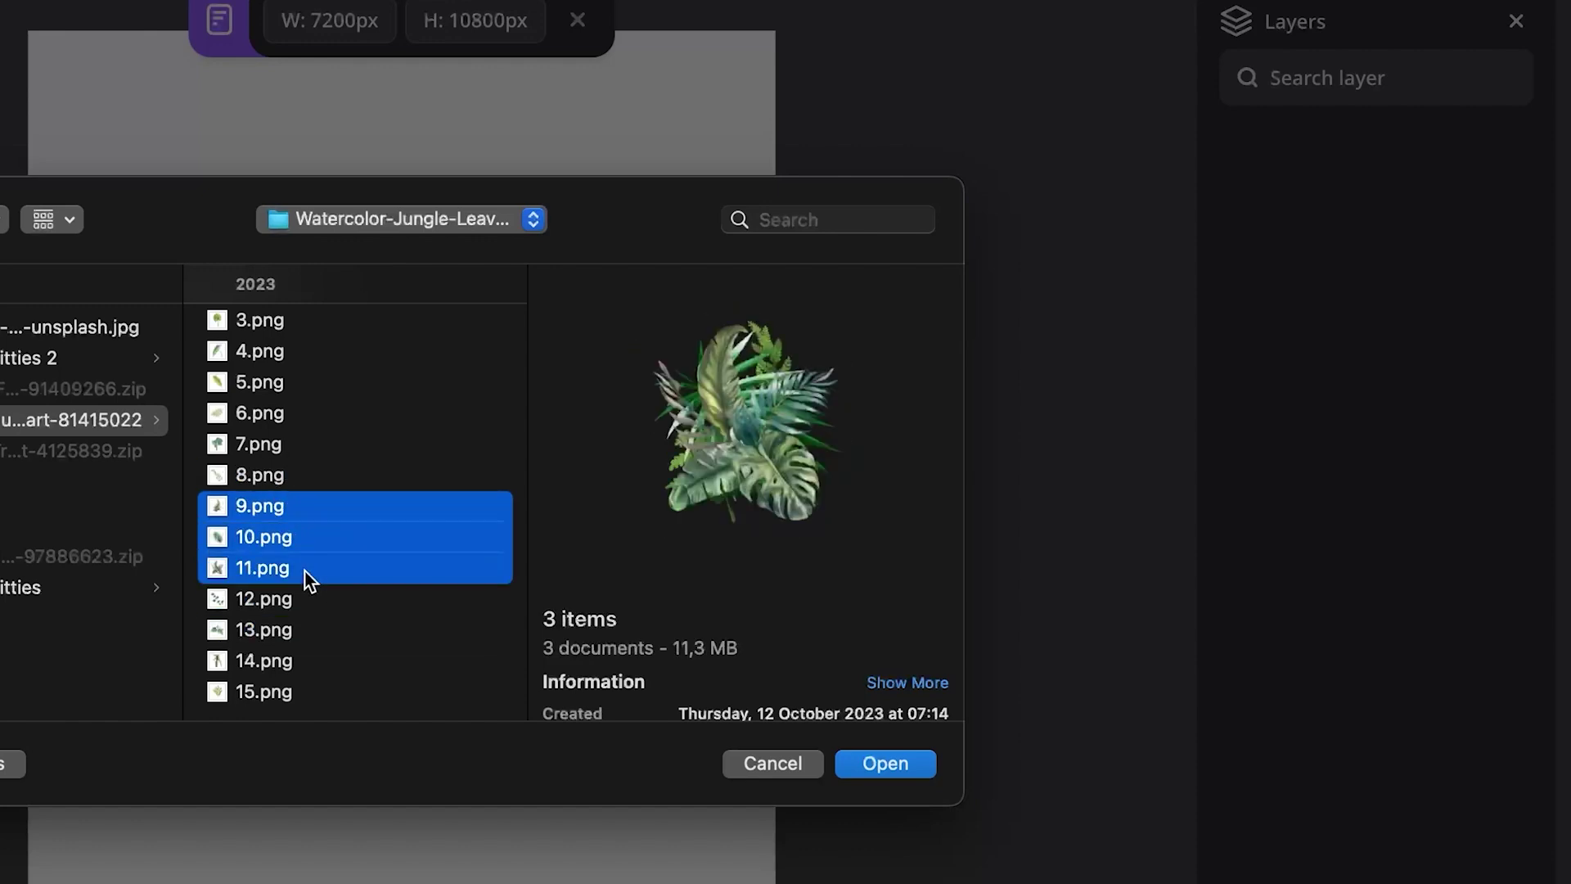
pyautogui.click(882, 761)
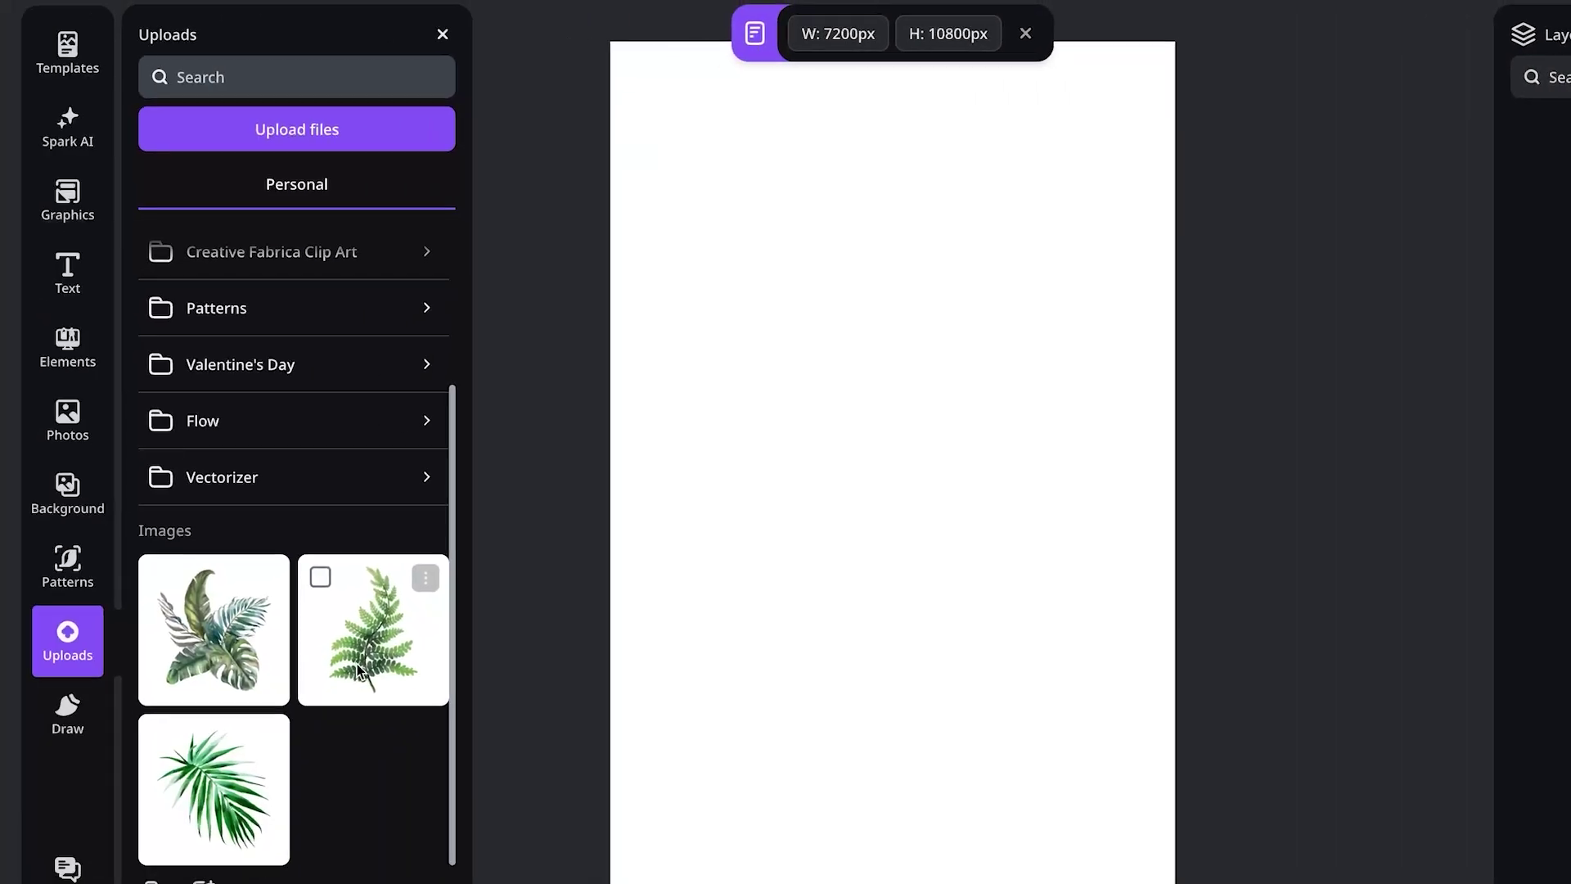
# Place the leaves, rotate a fern across the palm, move the bouquet onto the ferns, and select all
pyautogui.click(350, 650)
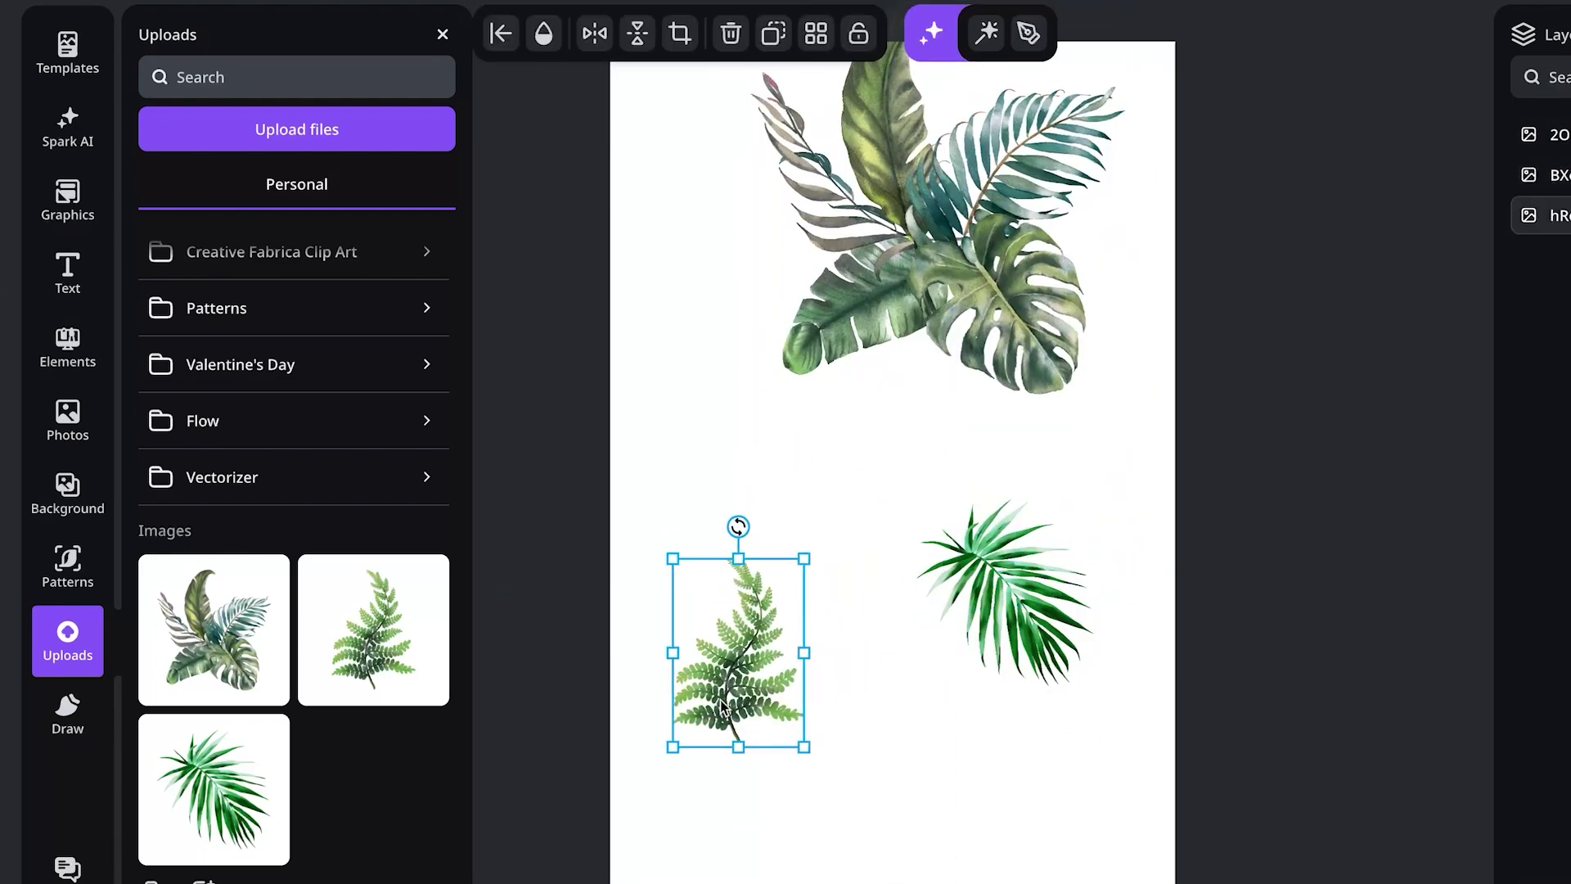
pyautogui.moveTo(736, 523); pyautogui.dragTo(1053, 849)
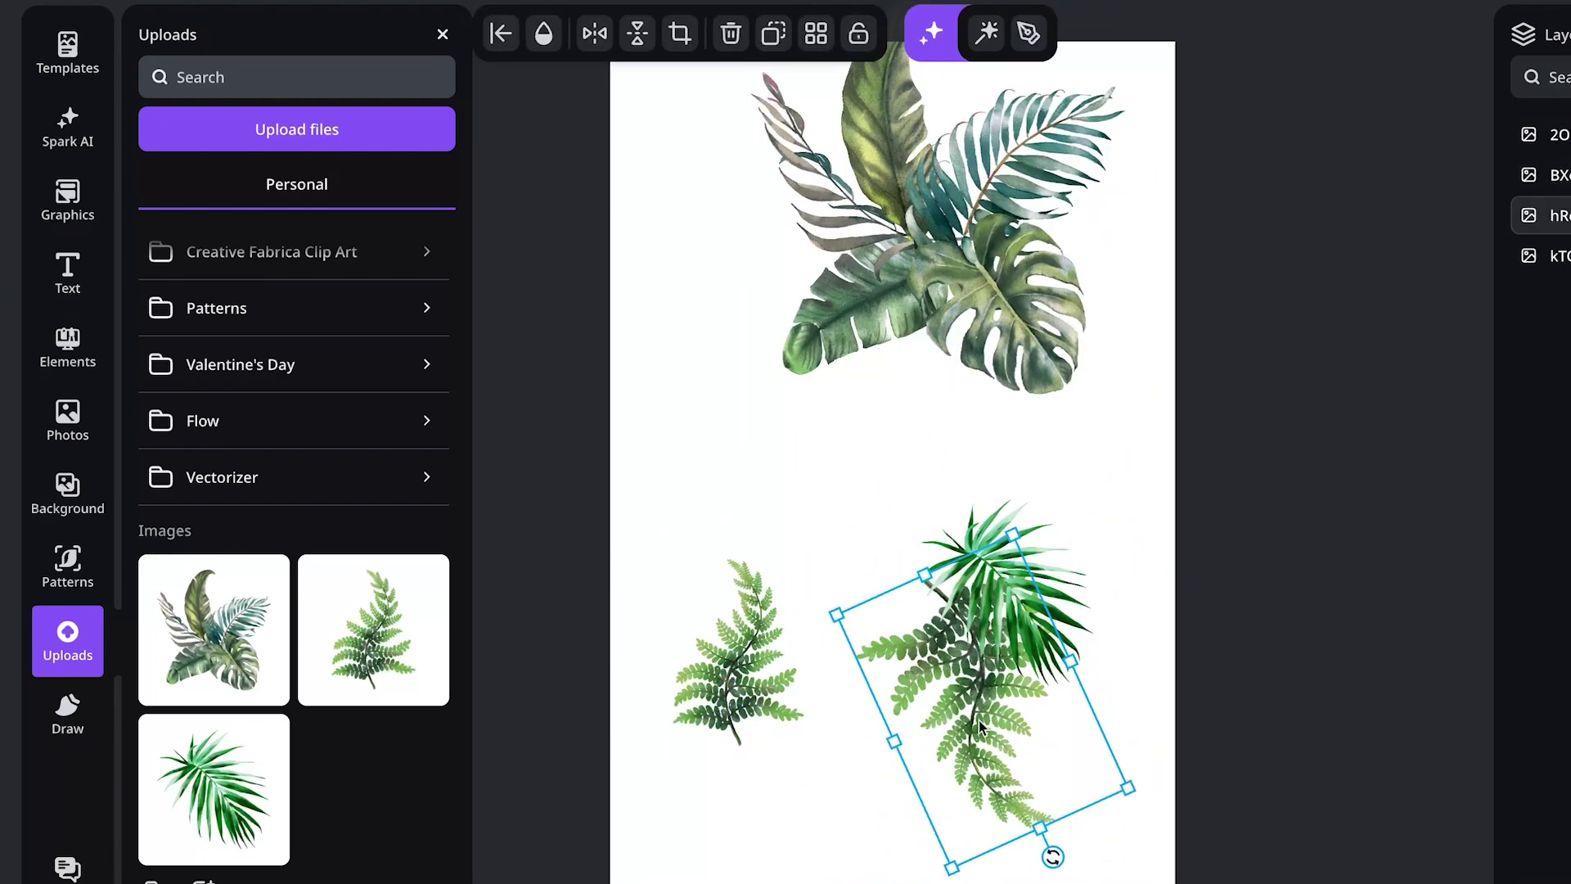
pyautogui.click(764, 615)
pyautogui.moveTo(764, 495); pyautogui.dragTo(783, 727)
pyautogui.moveTo(765, 622); pyautogui.dragTo(859, 636)
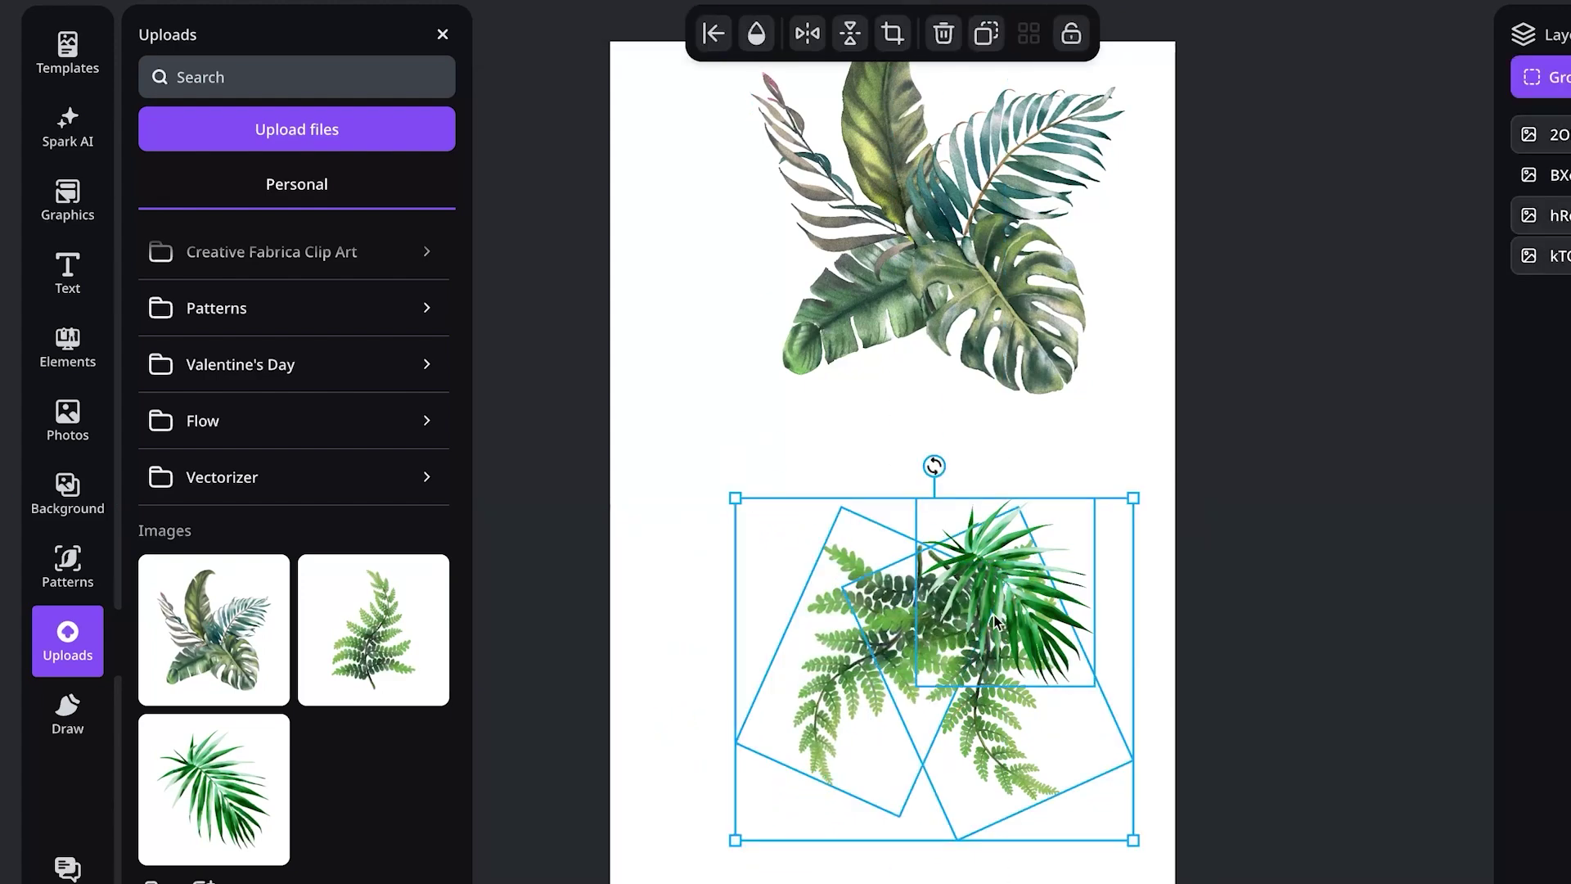
pyautogui.click(636, 445)
pyautogui.click(866, 407)
pyautogui.moveTo(864, 408); pyautogui.dragTo(827, 615)
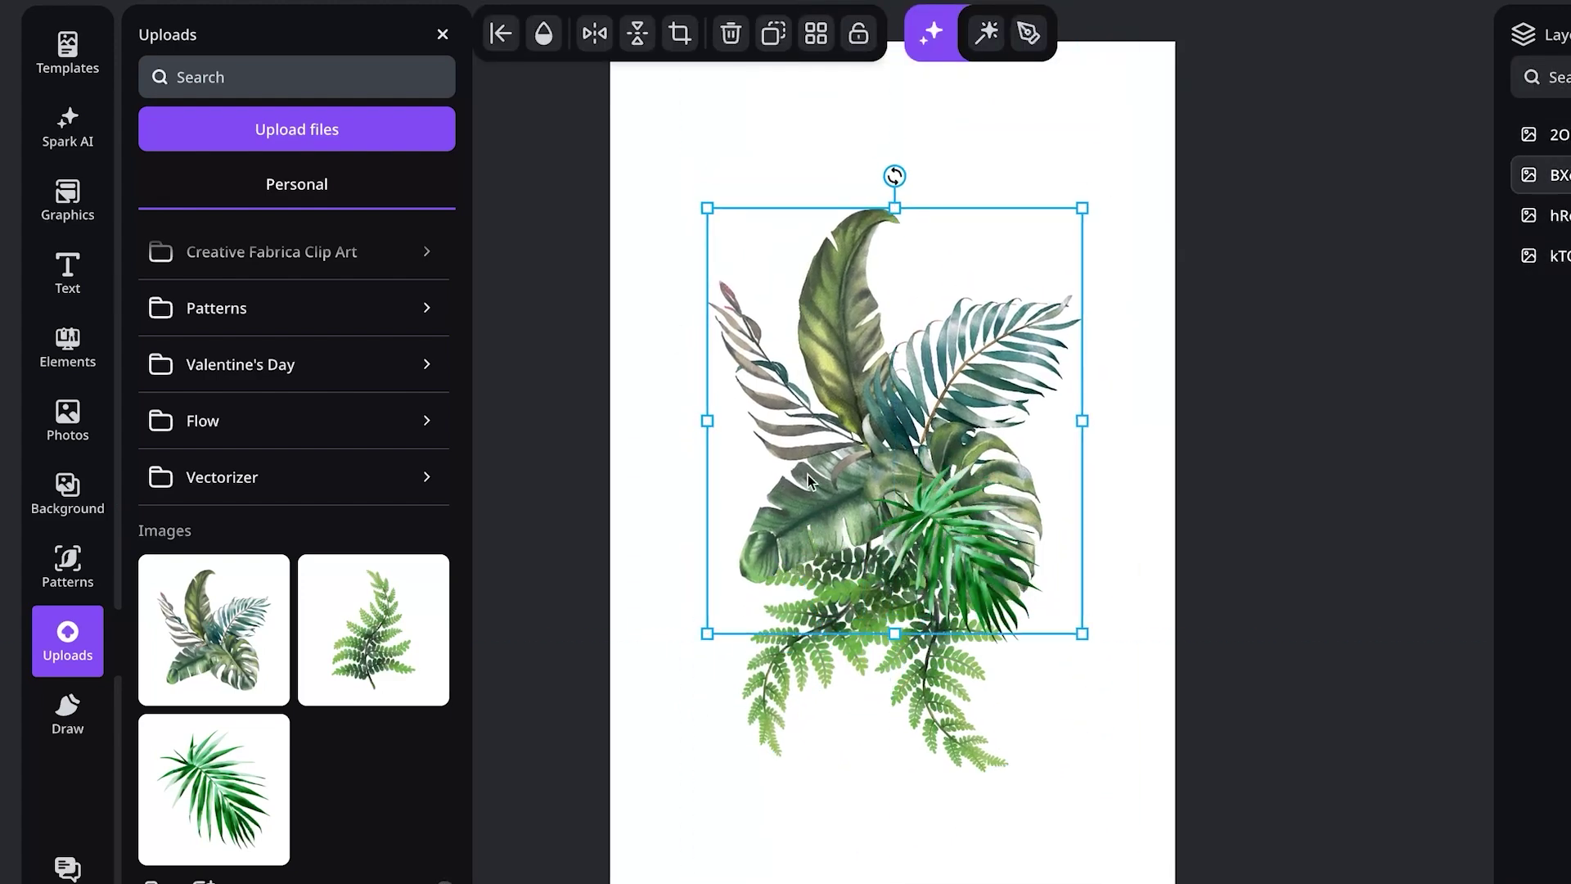
pyautogui.hotkey('ctrl', 'a')
# Enlarge the whole grouped leaf arrangement on the poster
pyautogui.moveTo(1093, 767)
pyautogui.mouseDown()
pyautogui.moveTo(1111, 788)
pyautogui.moveTo(1108, 745)
pyautogui.mouseUp()
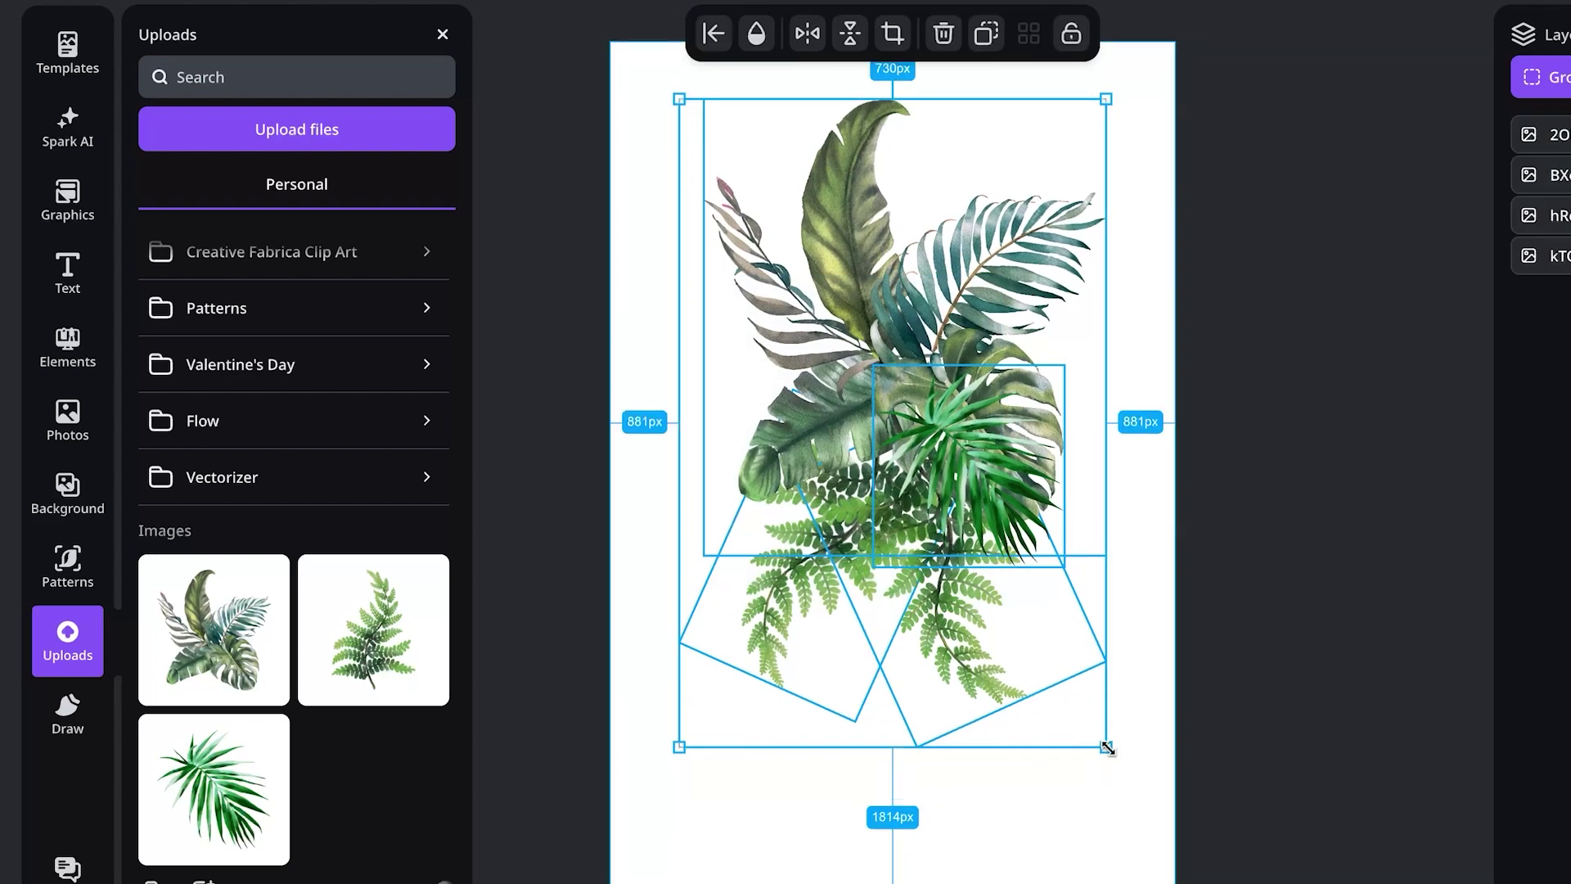
pyautogui.click(603, 385)
pyautogui.press('t')
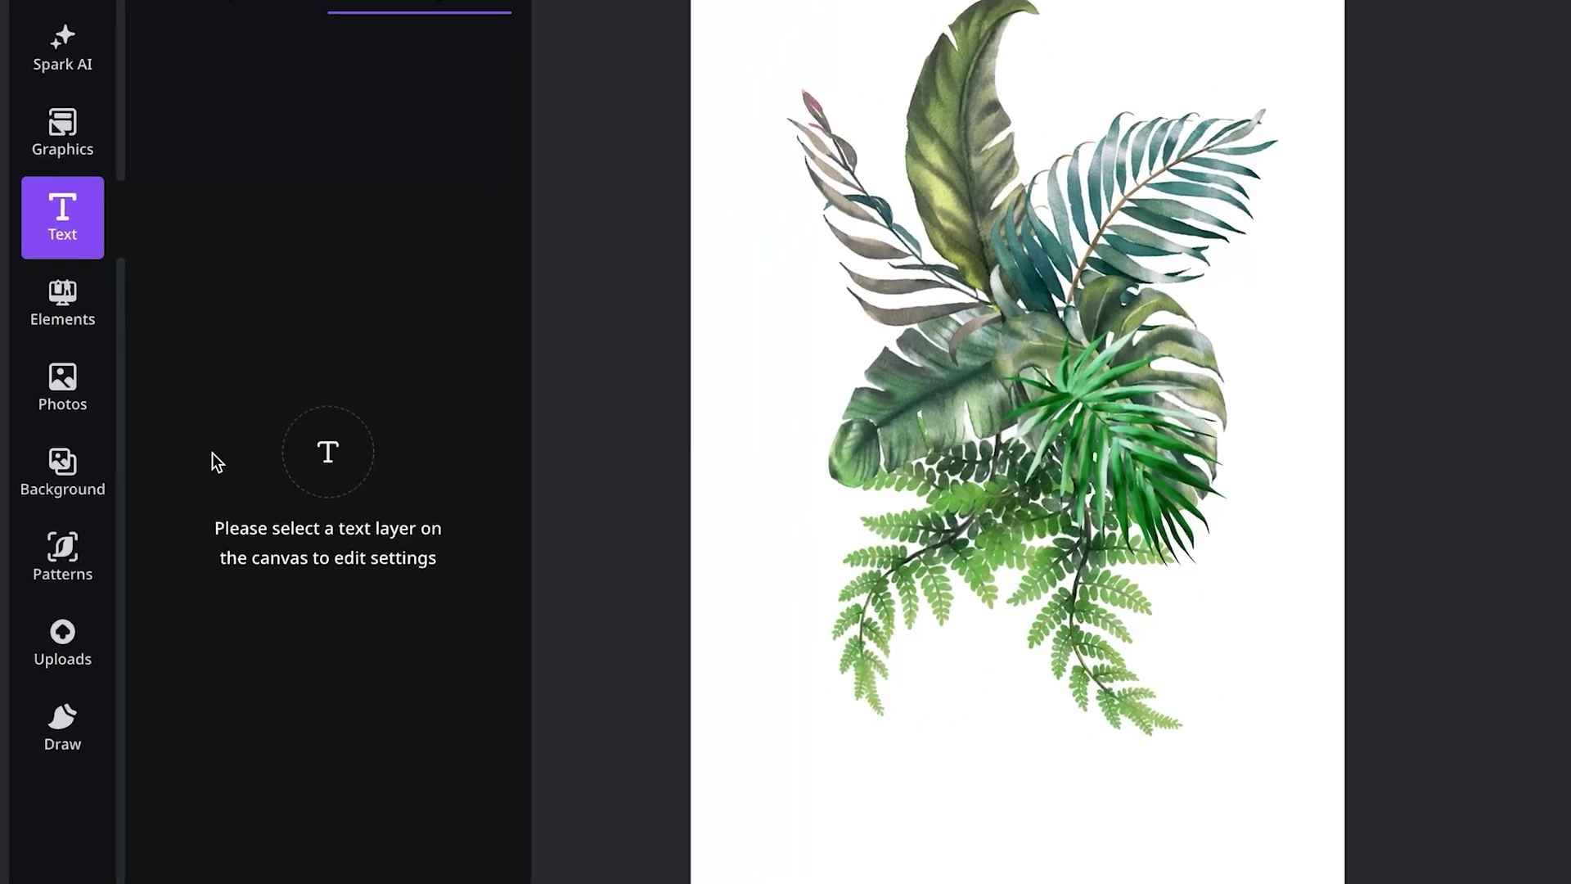
# Set the page background to a pale cream colour using the custom colour picker
pyautogui.click(72, 486)
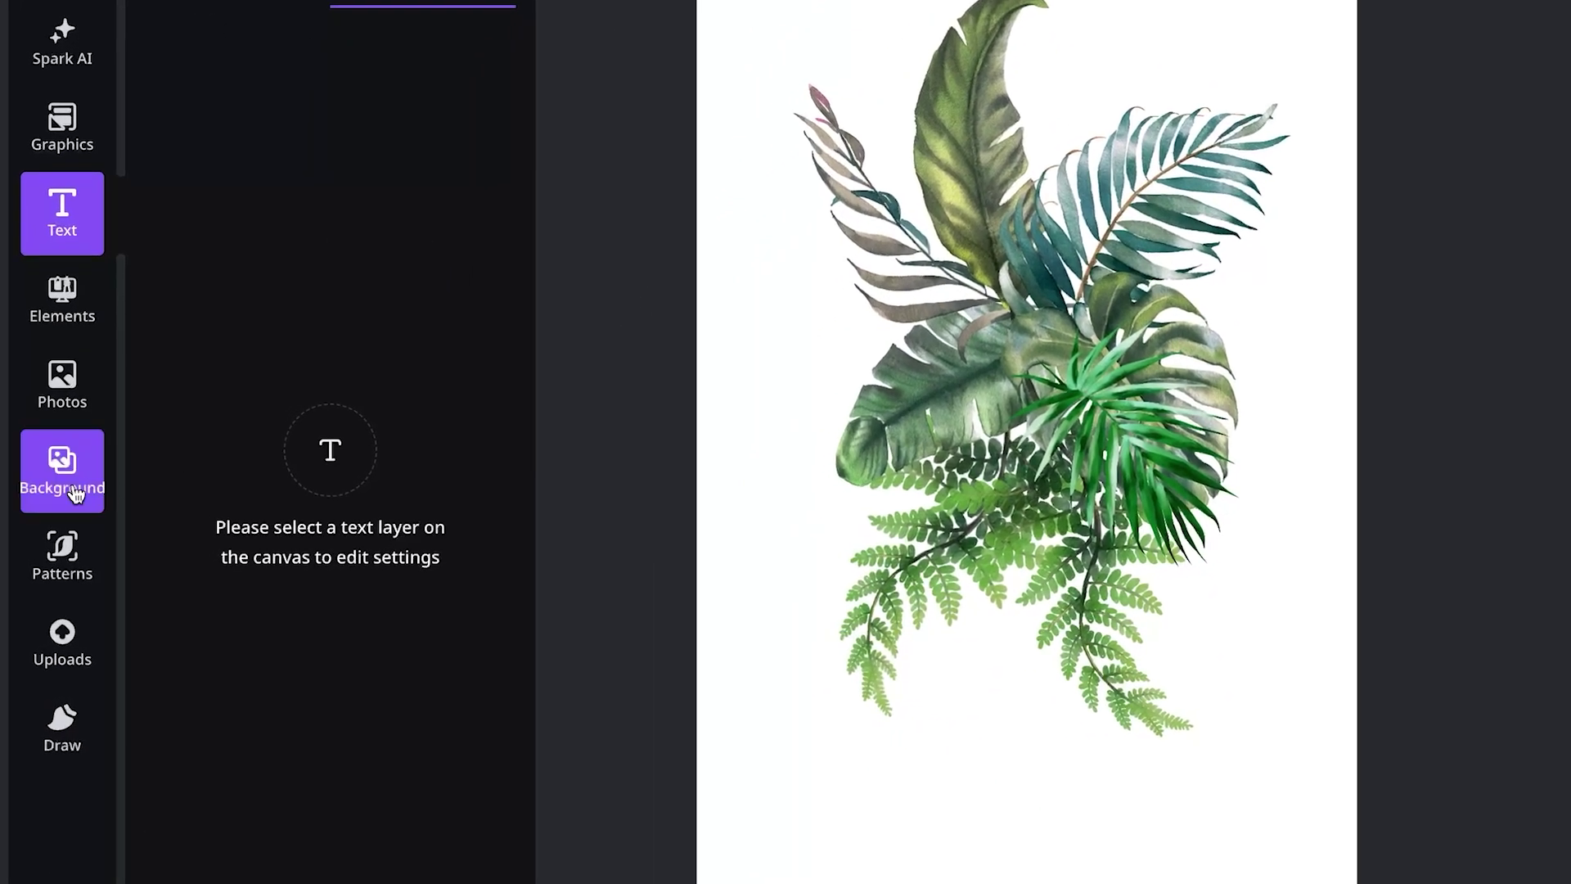
pyautogui.click(75, 492)
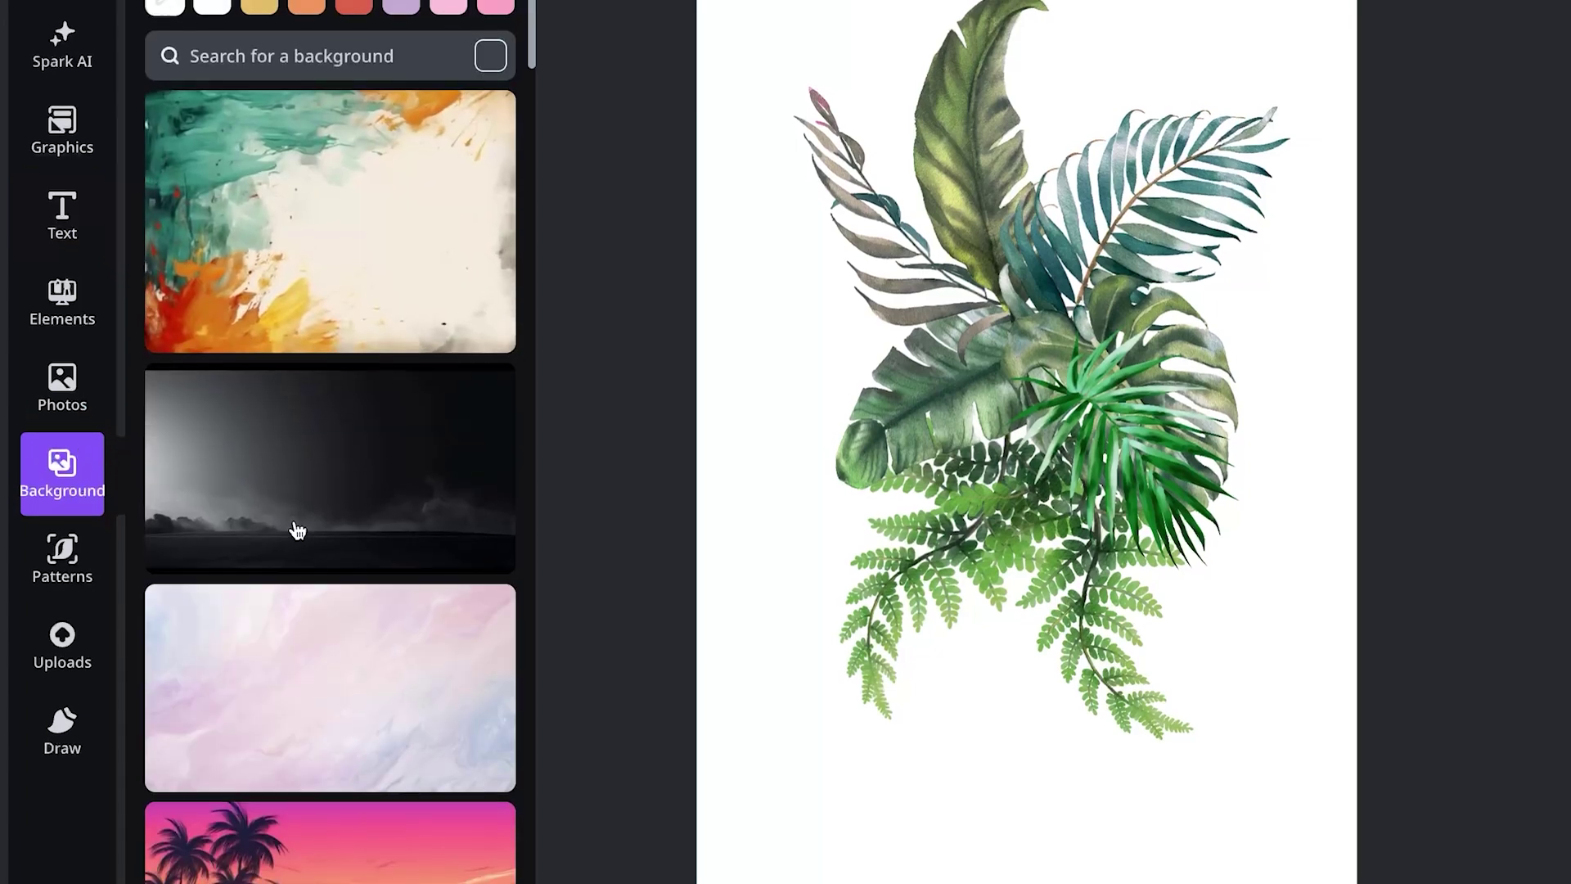
pyautogui.scroll(-10, 297, 530)
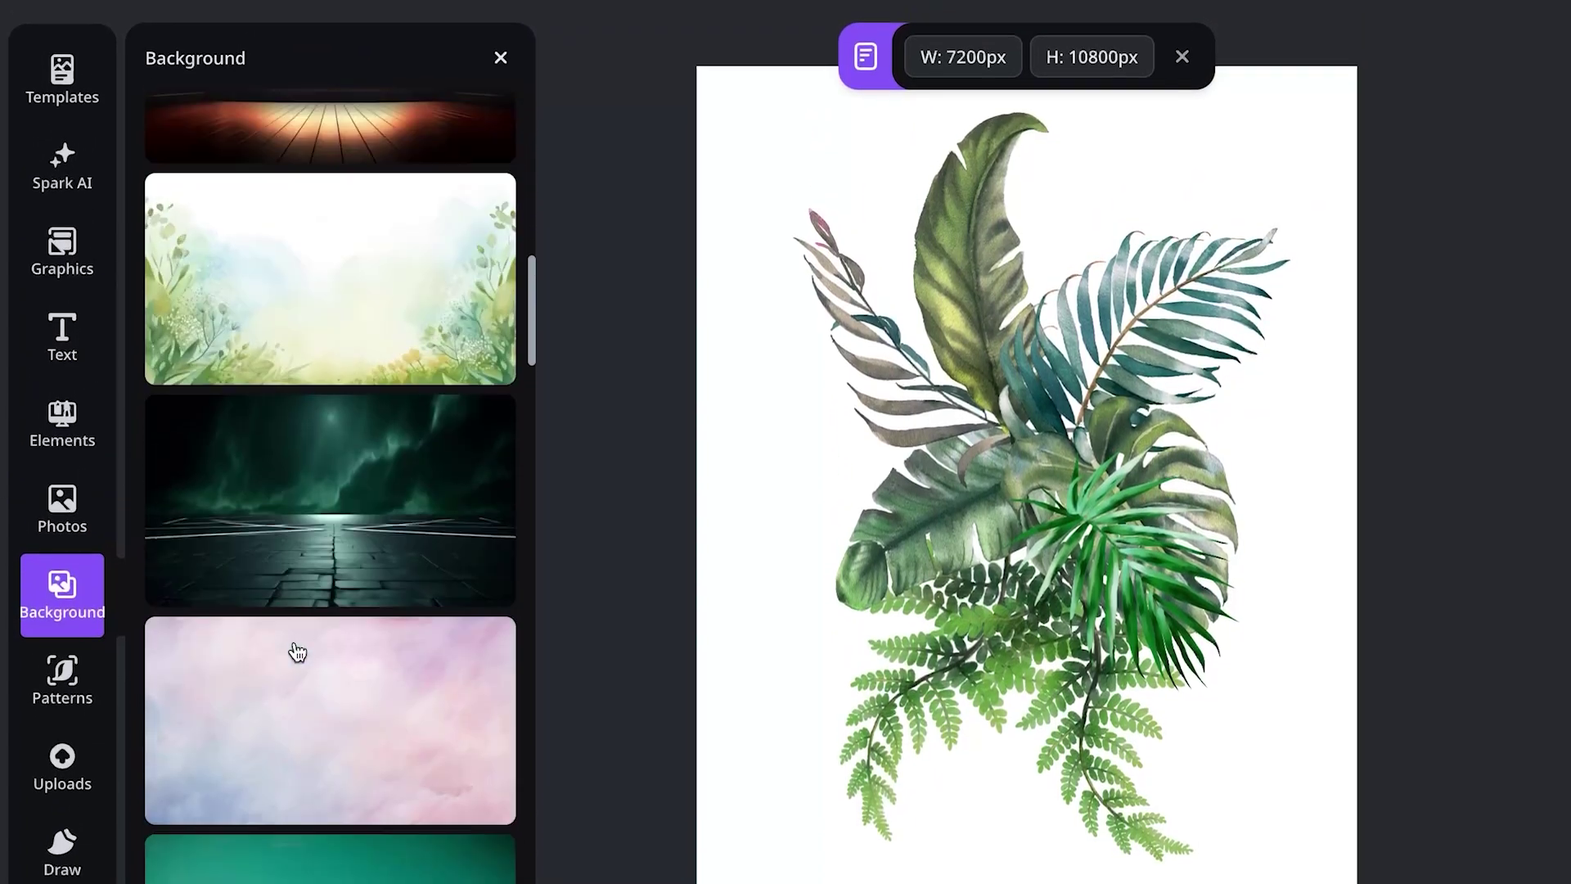
pyautogui.scroll(-12, 297, 652)
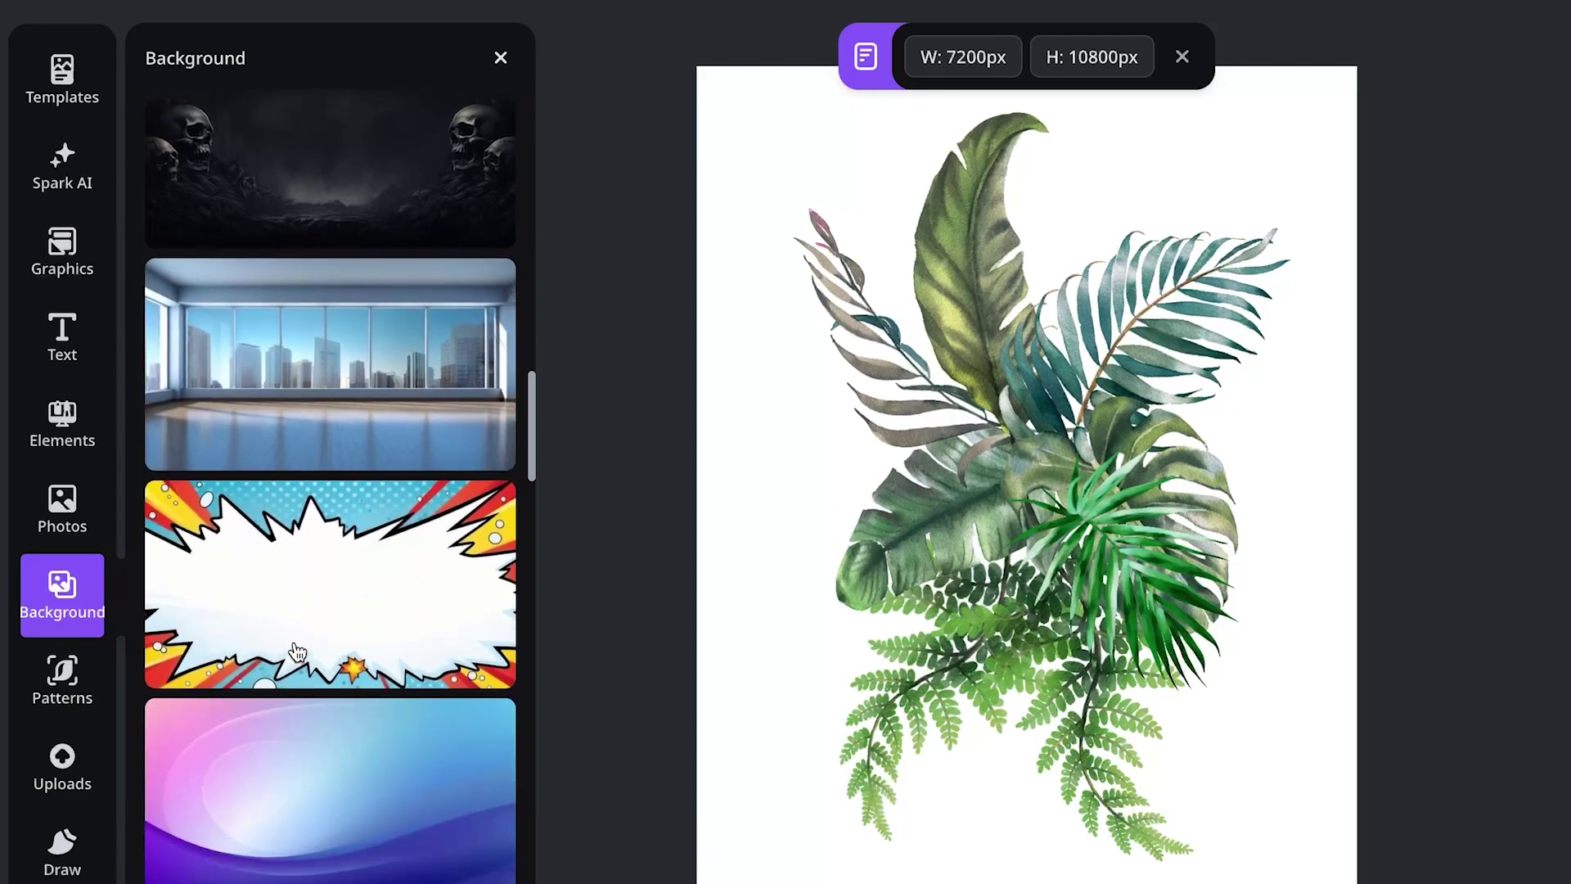
pyautogui.scroll(-10, 297, 652)
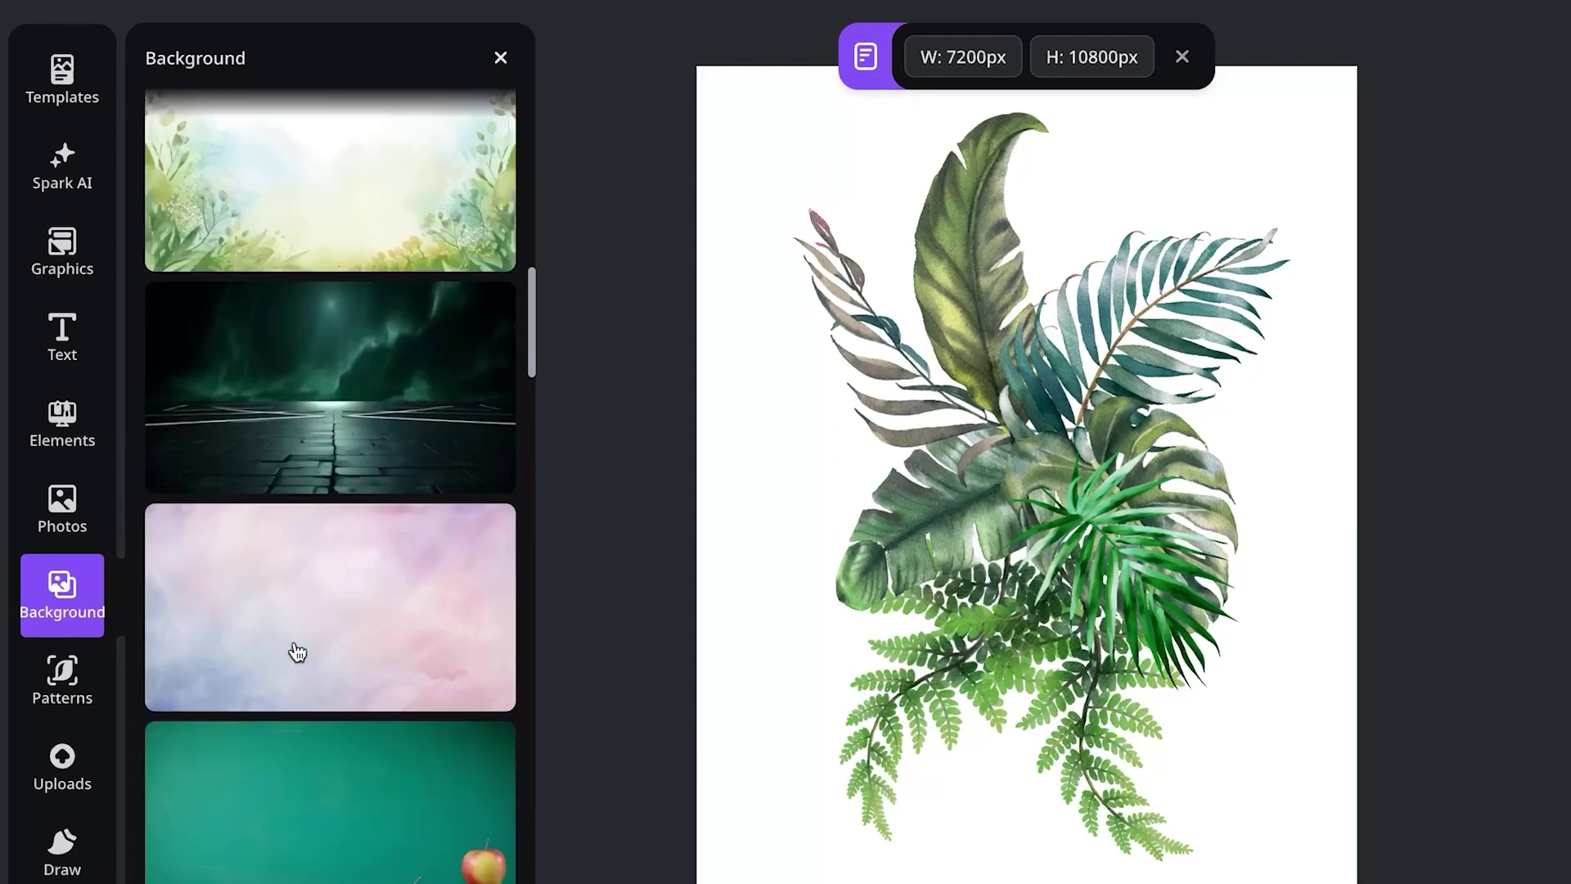
pyautogui.scroll(20, 297, 652)
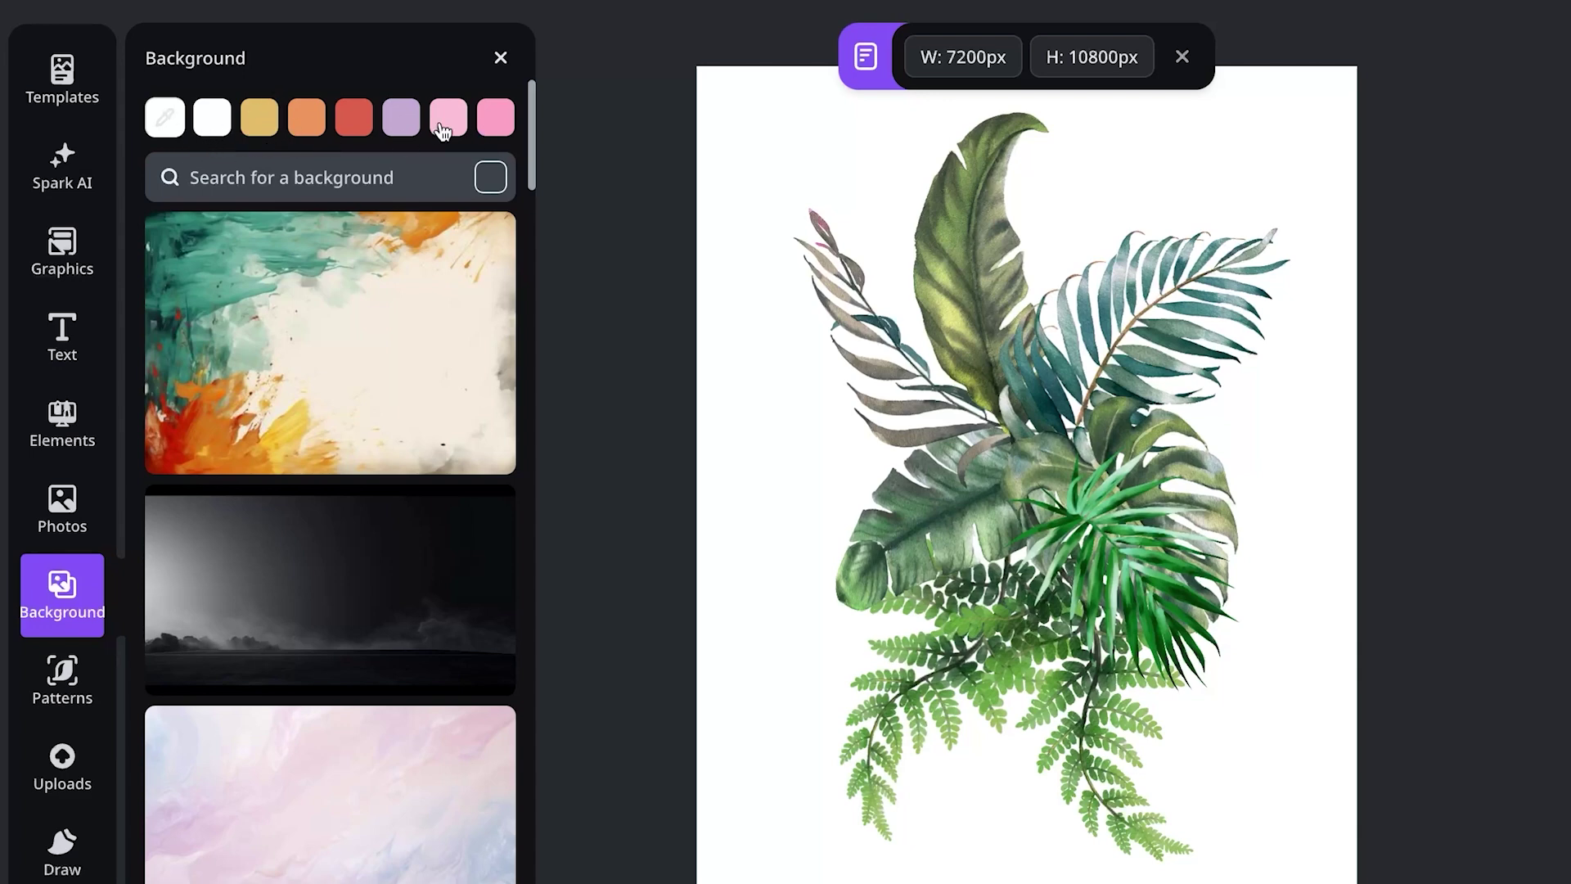
pyautogui.click(167, 123)
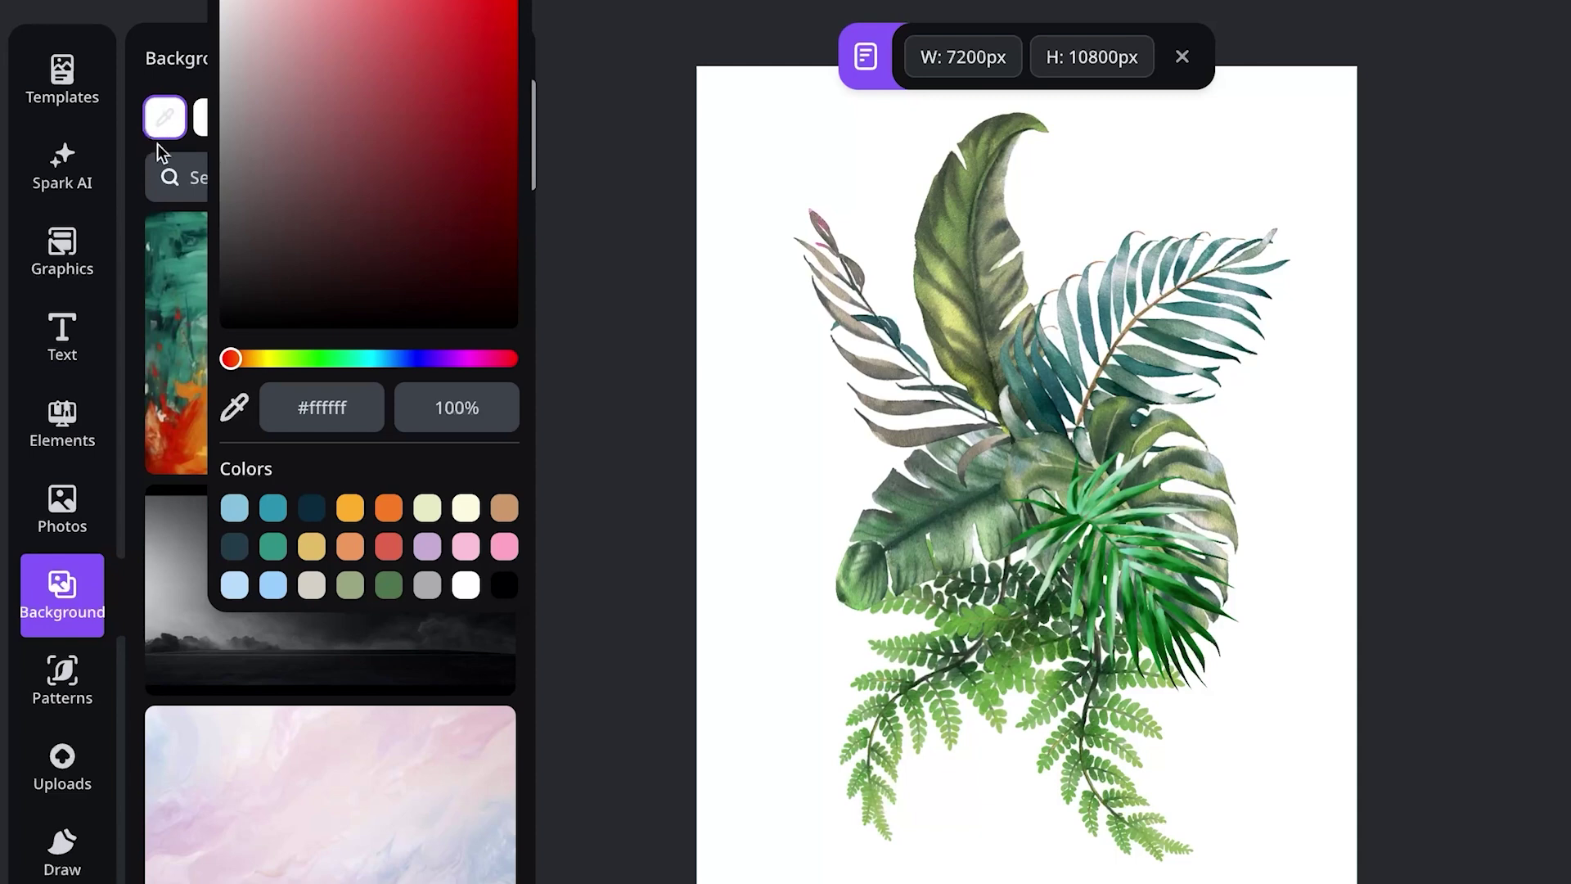
pyautogui.moveTo(292, 285); pyautogui.dragTo(439, 94)
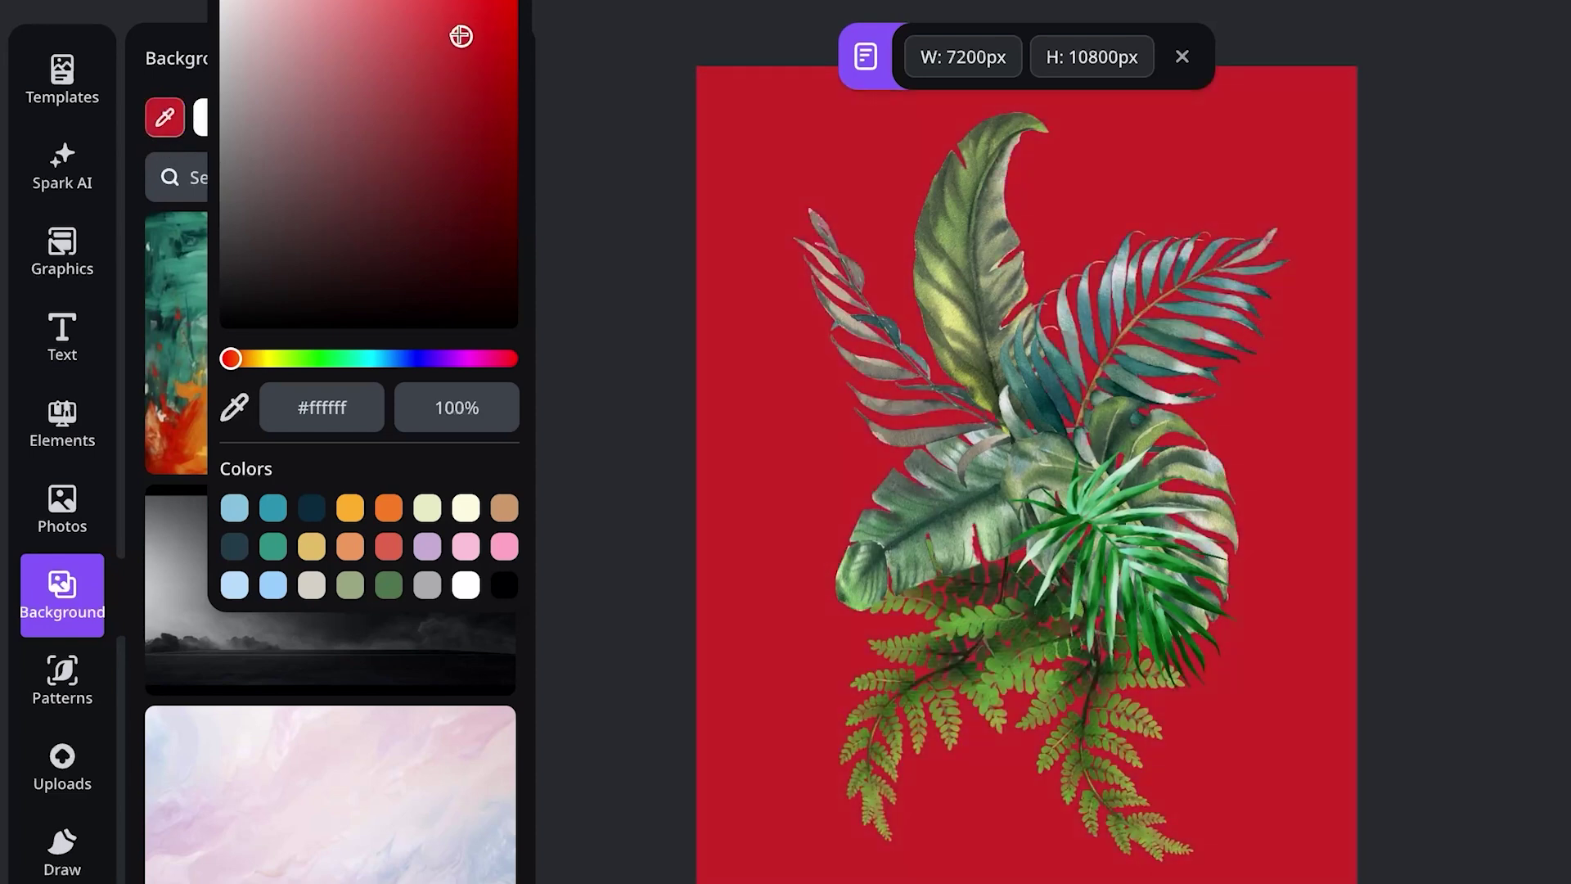
pyautogui.moveTo(461, 36); pyautogui.dragTo(297, 33)
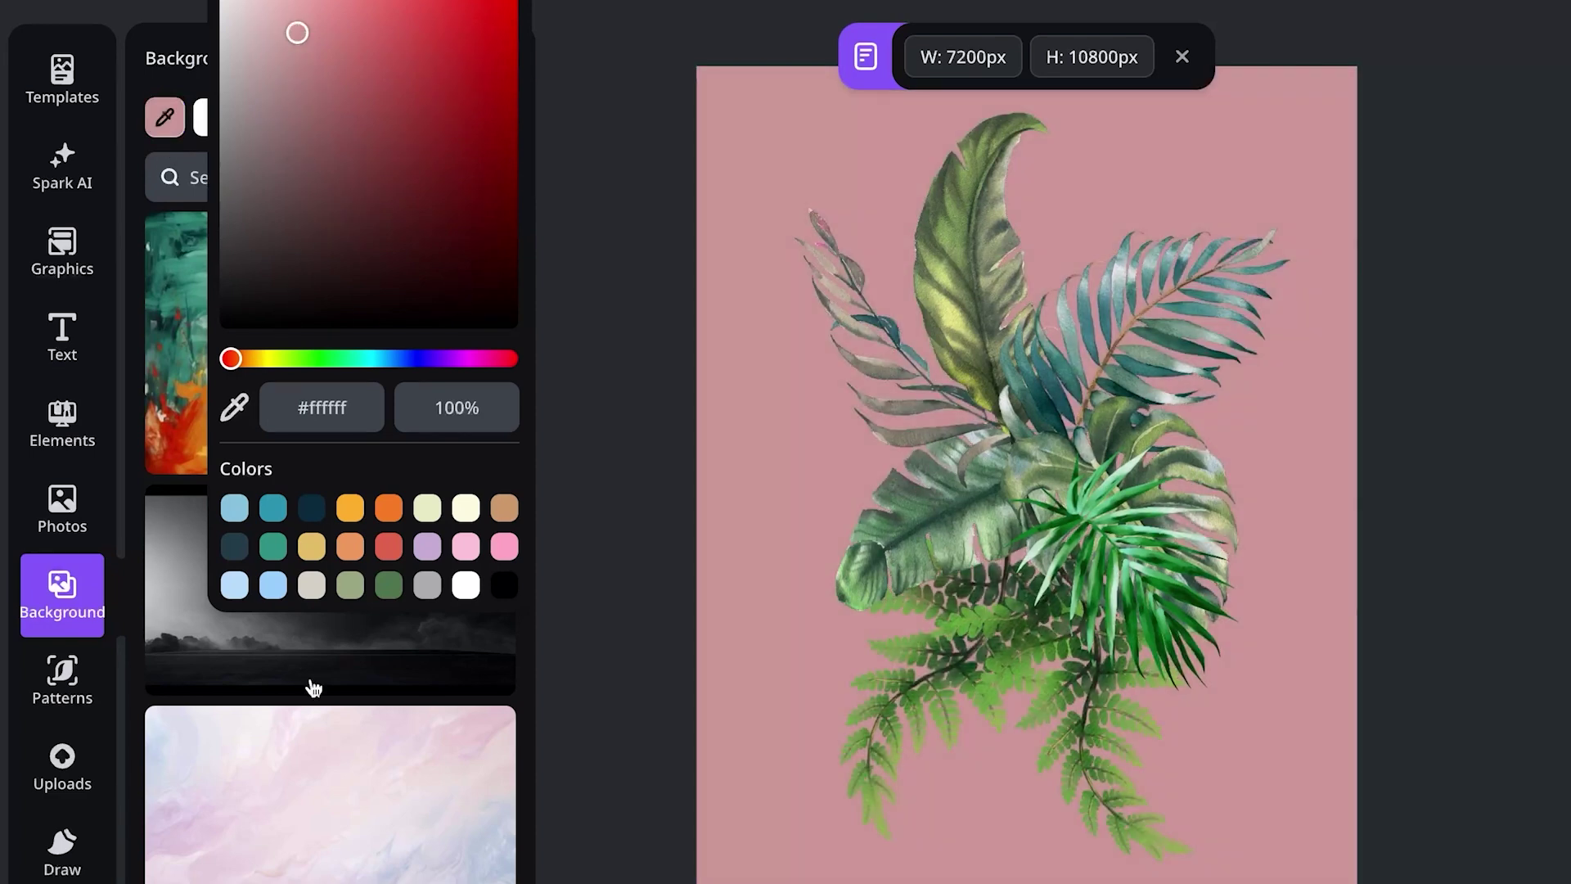
pyautogui.click(465, 509)
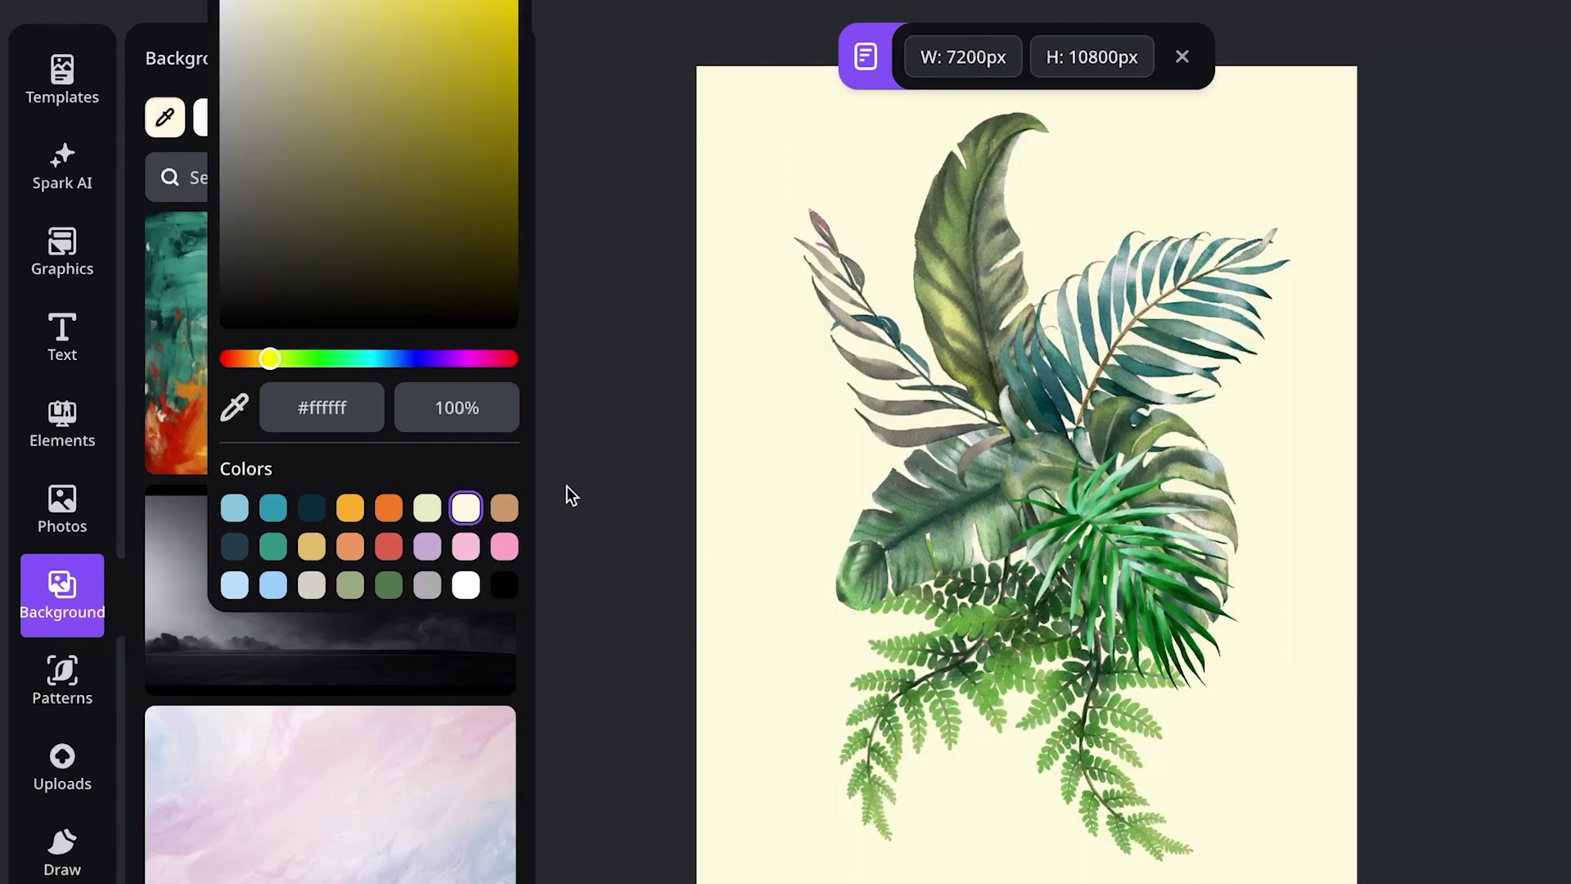
pyautogui.click(806, 659)
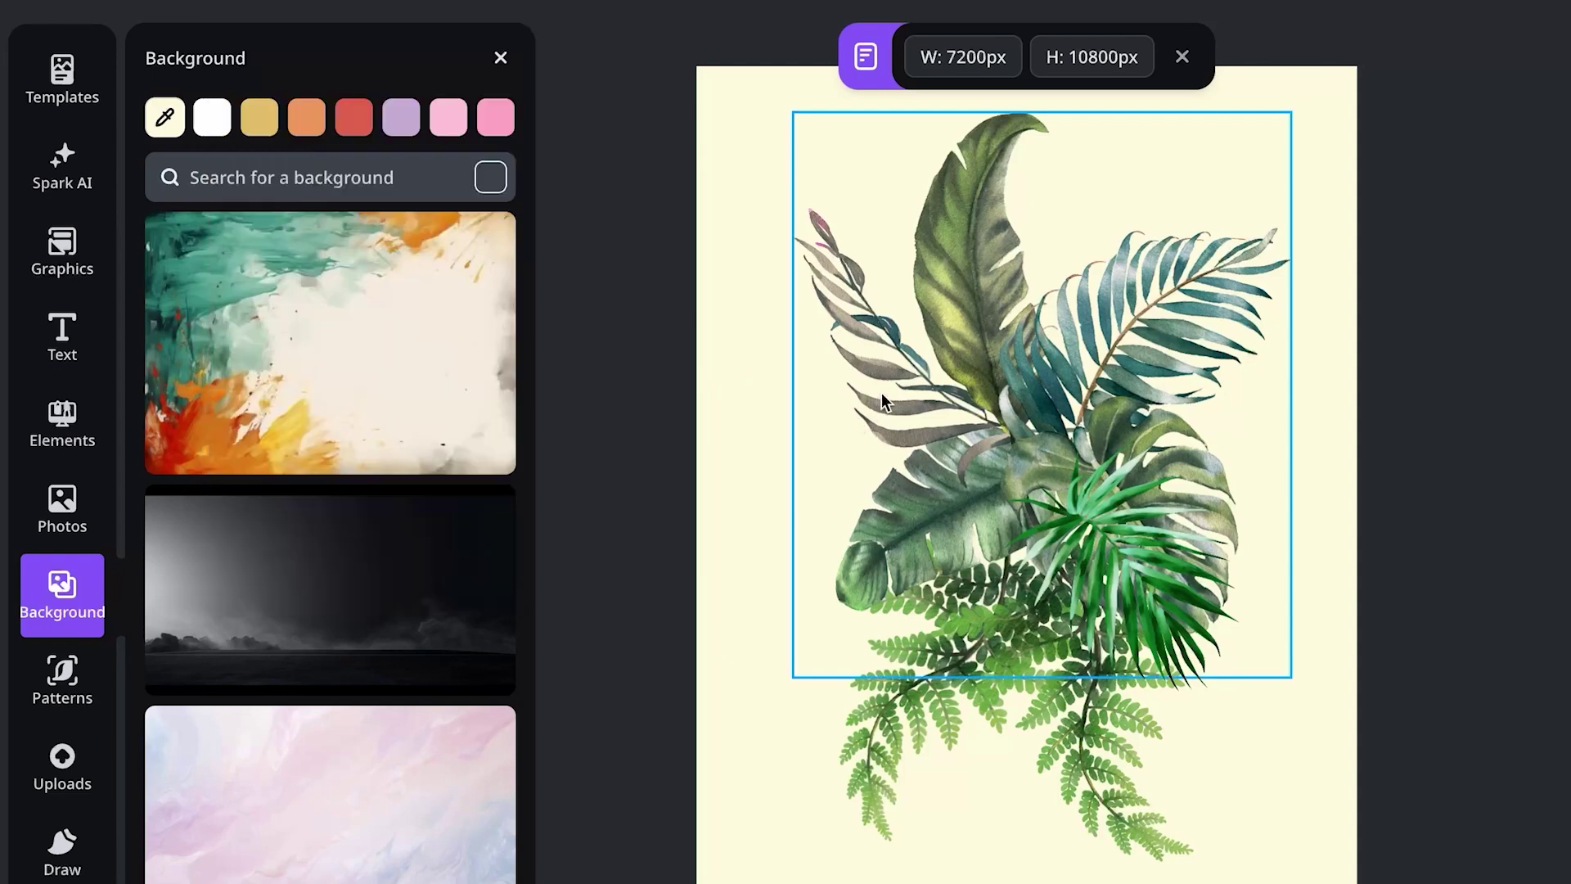
pyautogui.click(675, 584)
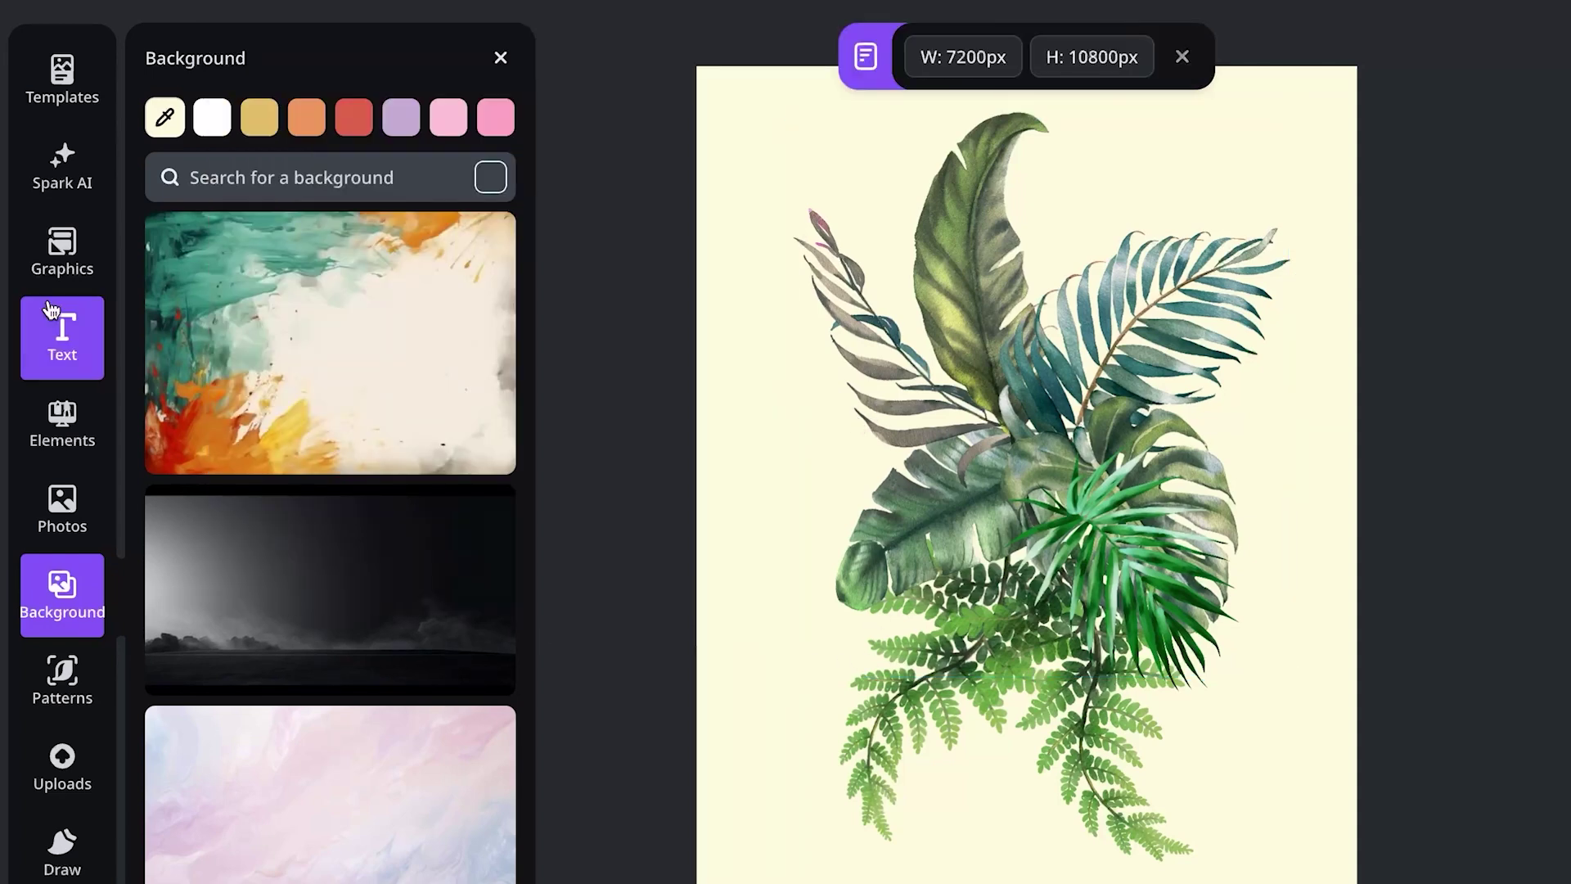
# Add a JUNGLE text box and move it to the bottom of the poster
pyautogui.click(63, 366)
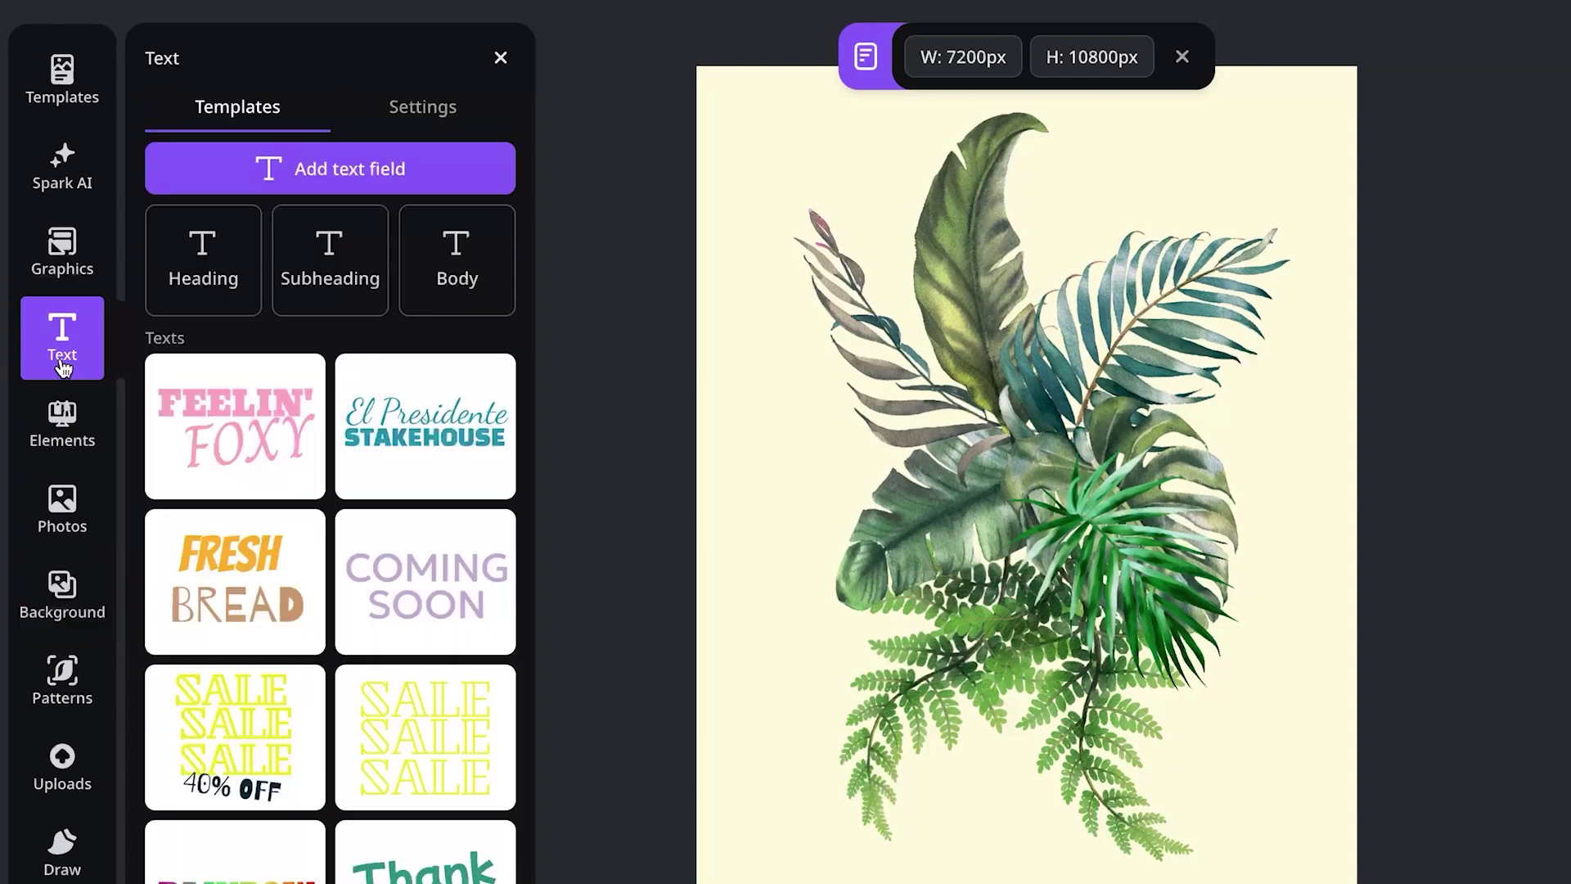
pyautogui.click(219, 172)
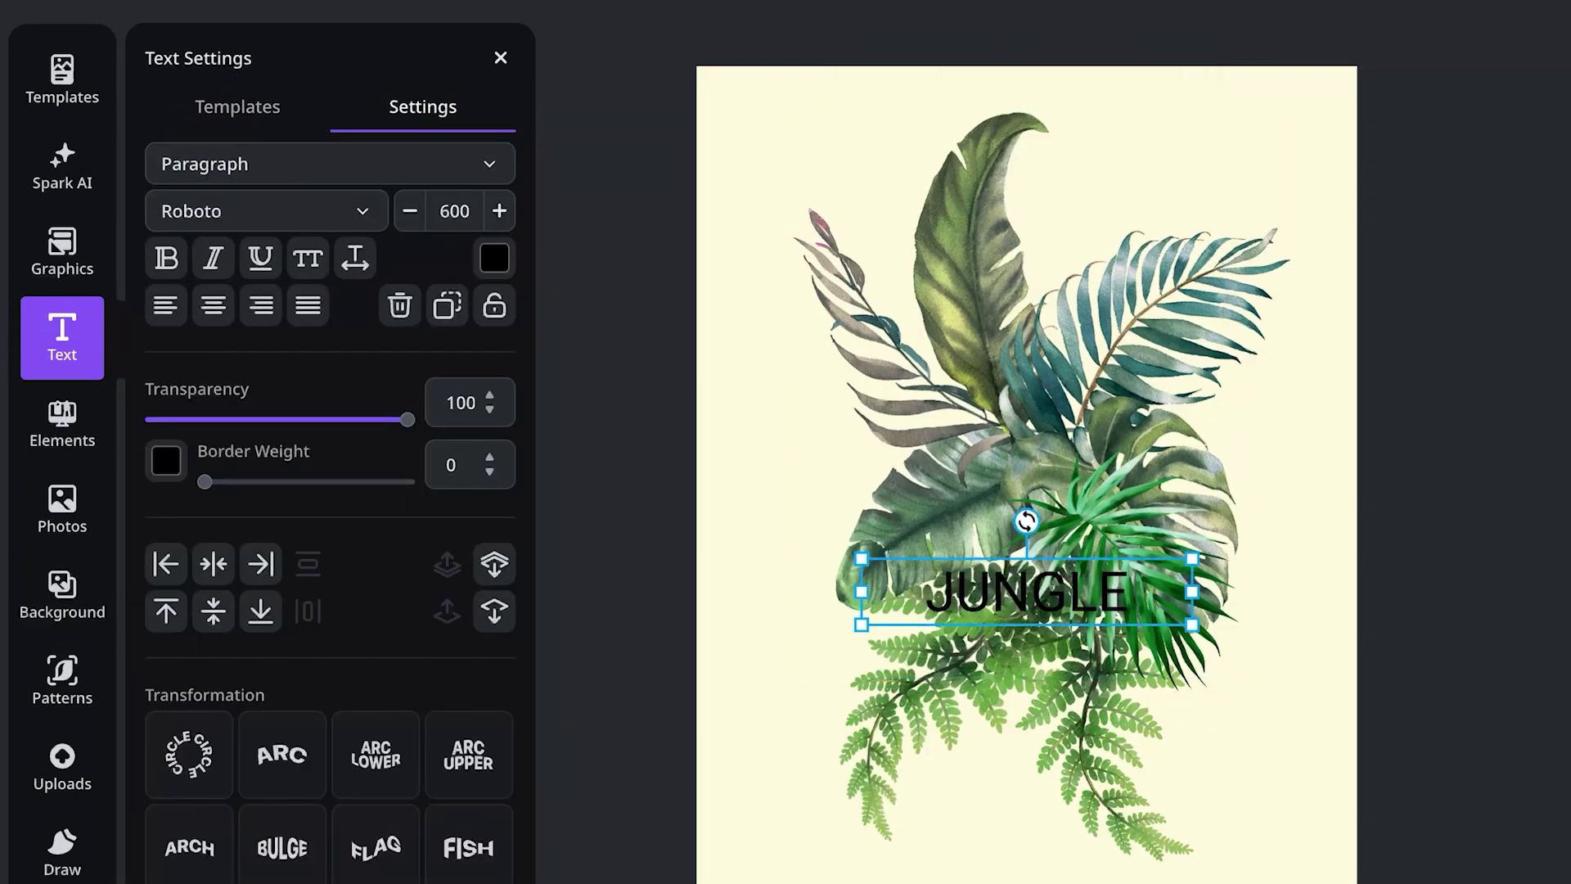
pyautogui.click(678, 667)
pyautogui.moveTo(1027, 591); pyautogui.dragTo(1247, 882)
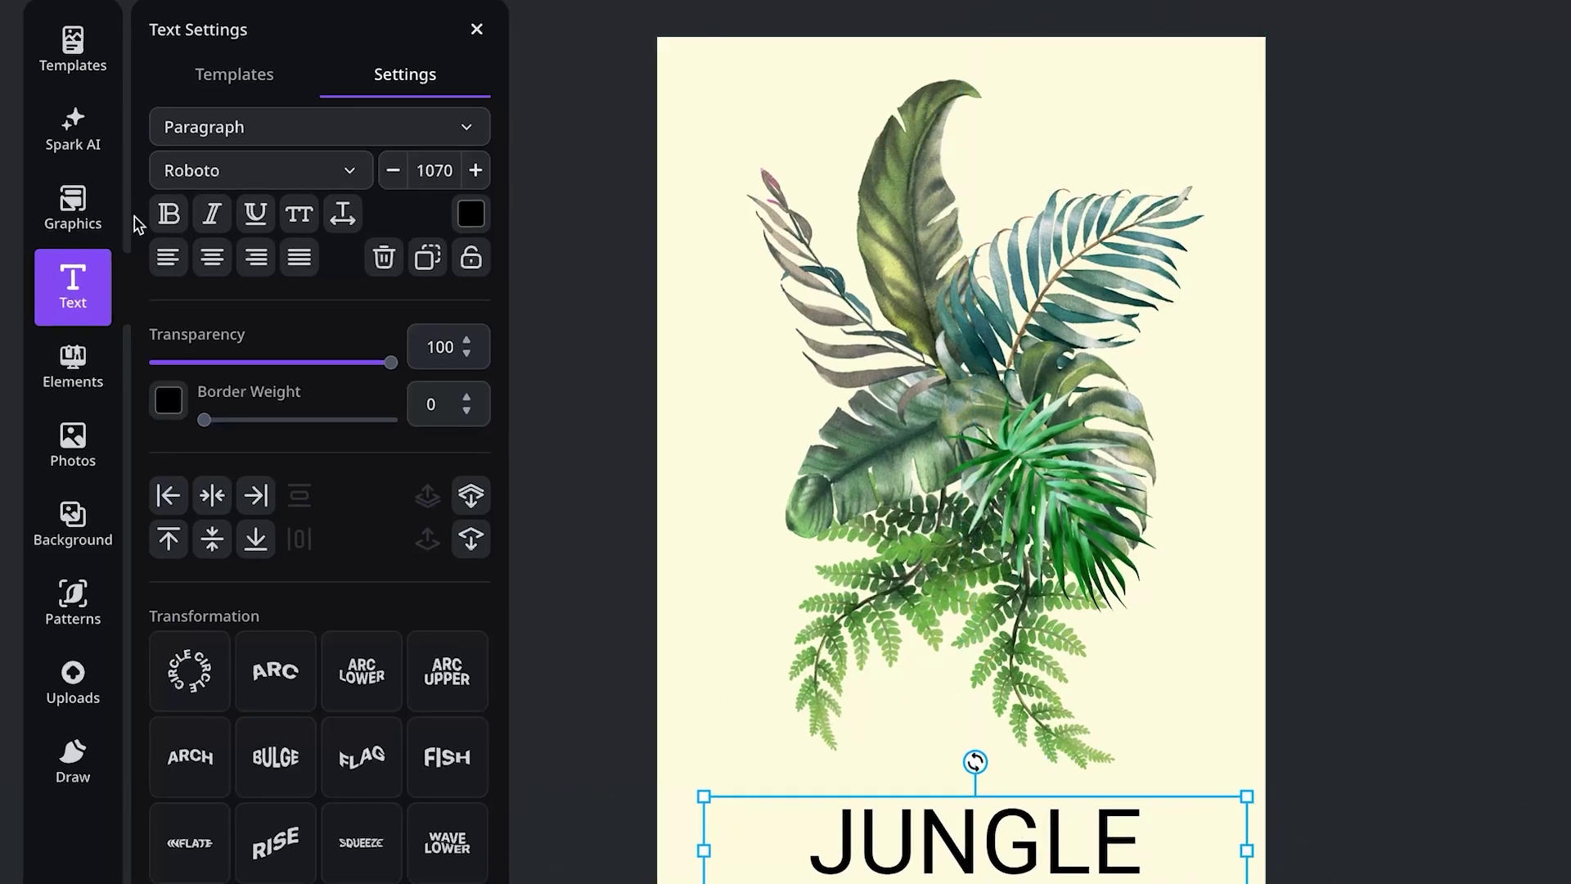
# Set JUNGLE in the Oi font and centre it horizontally
pyautogui.click(343, 185)
pyautogui.scroll(-2, 303, 561)
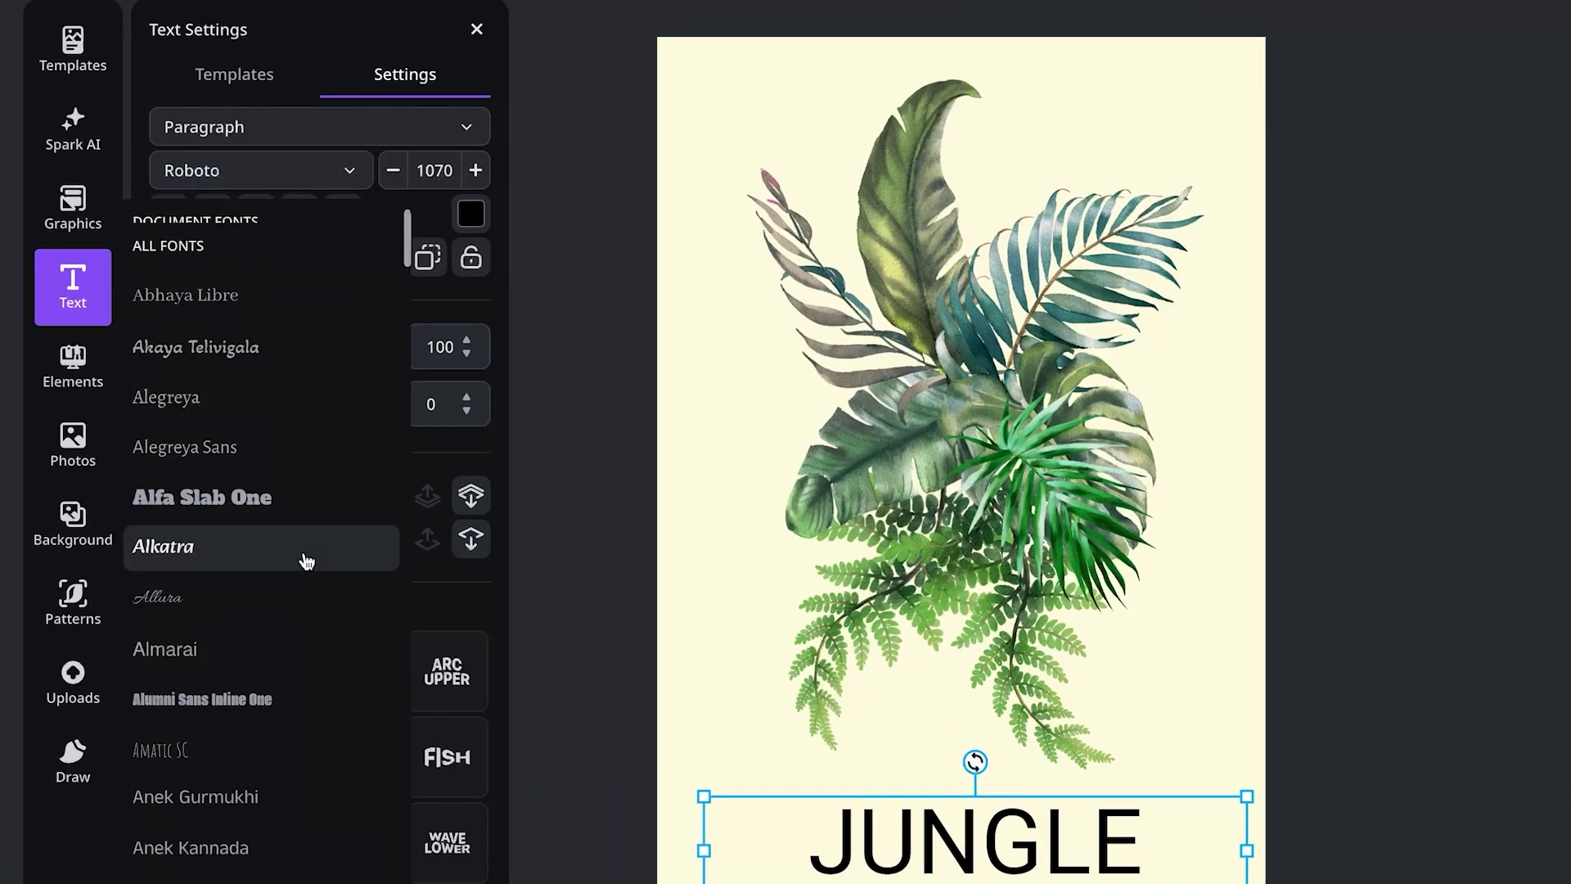
pyautogui.scroll(-15, 307, 561)
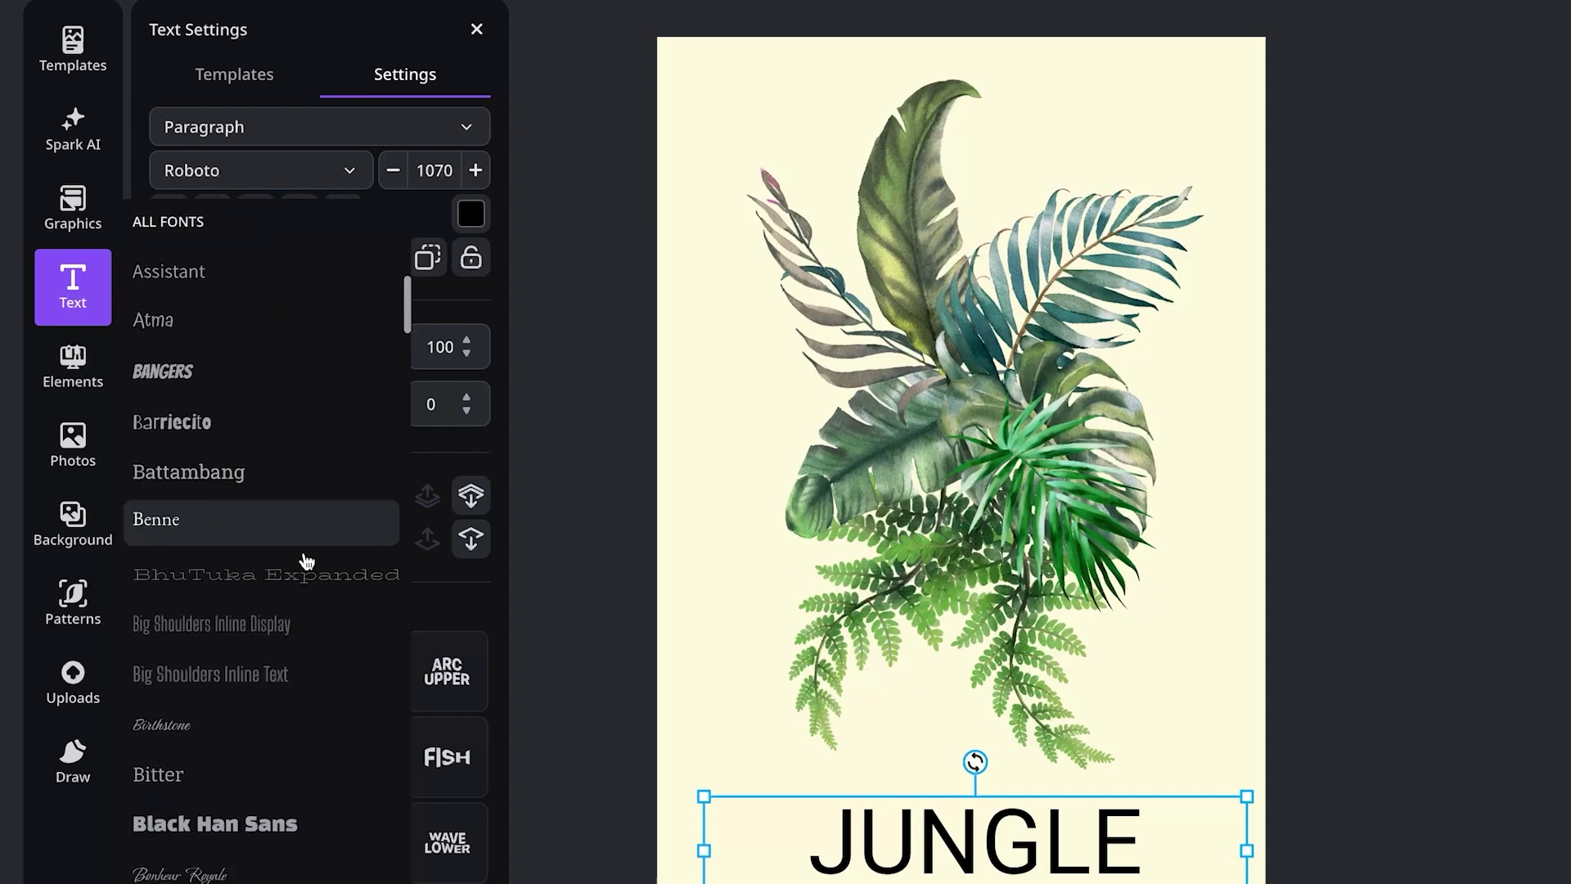
pyautogui.scroll(-15, 307, 562)
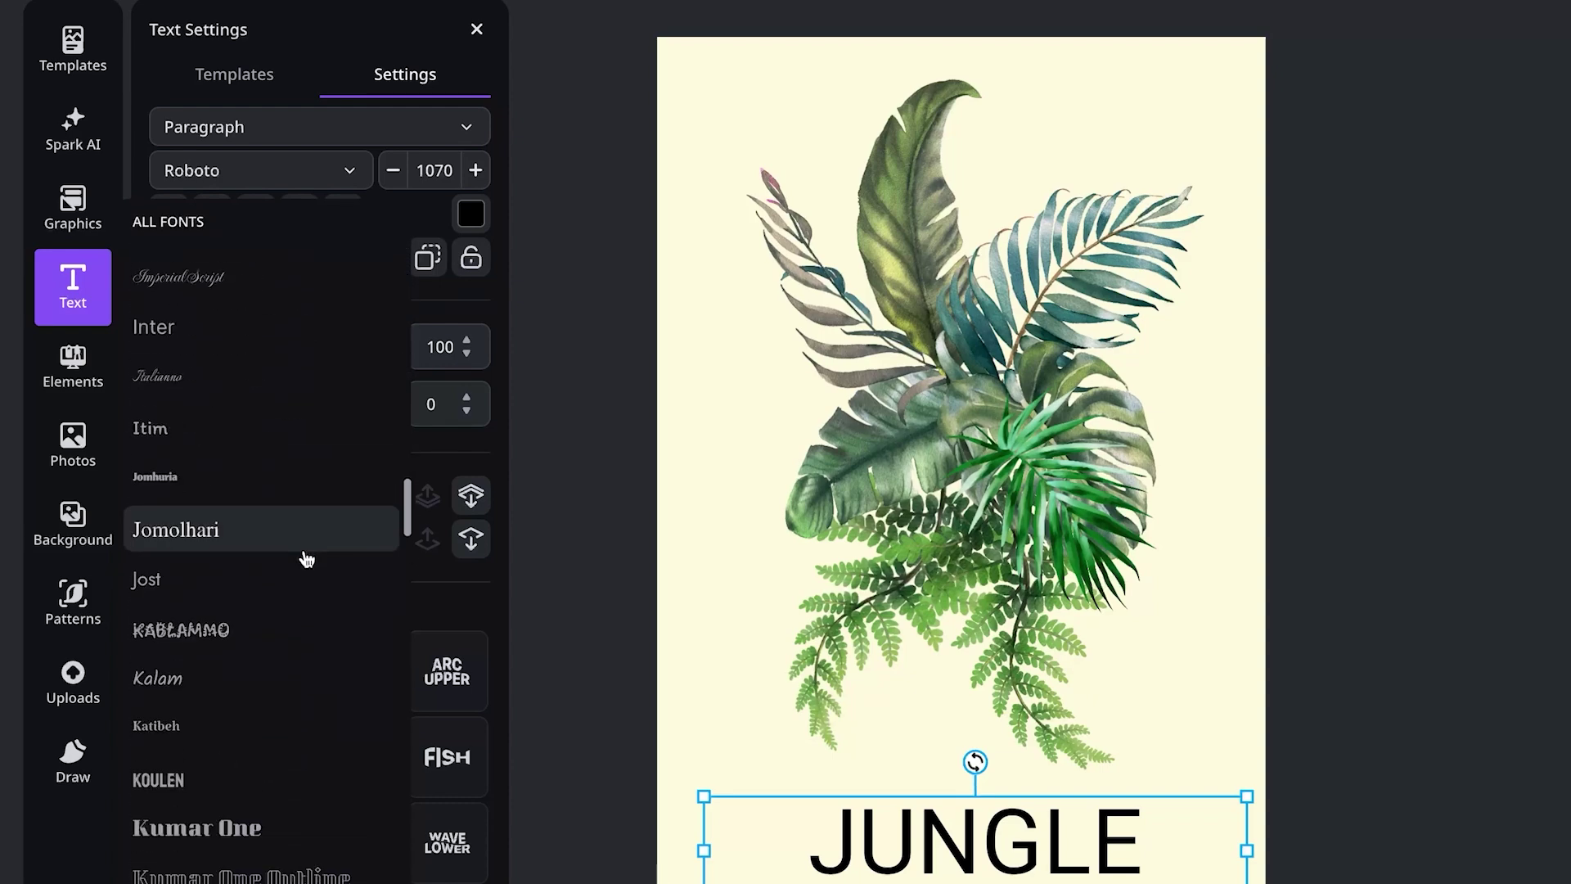
pyautogui.scroll(-20, 306, 556)
pyautogui.click(307, 740)
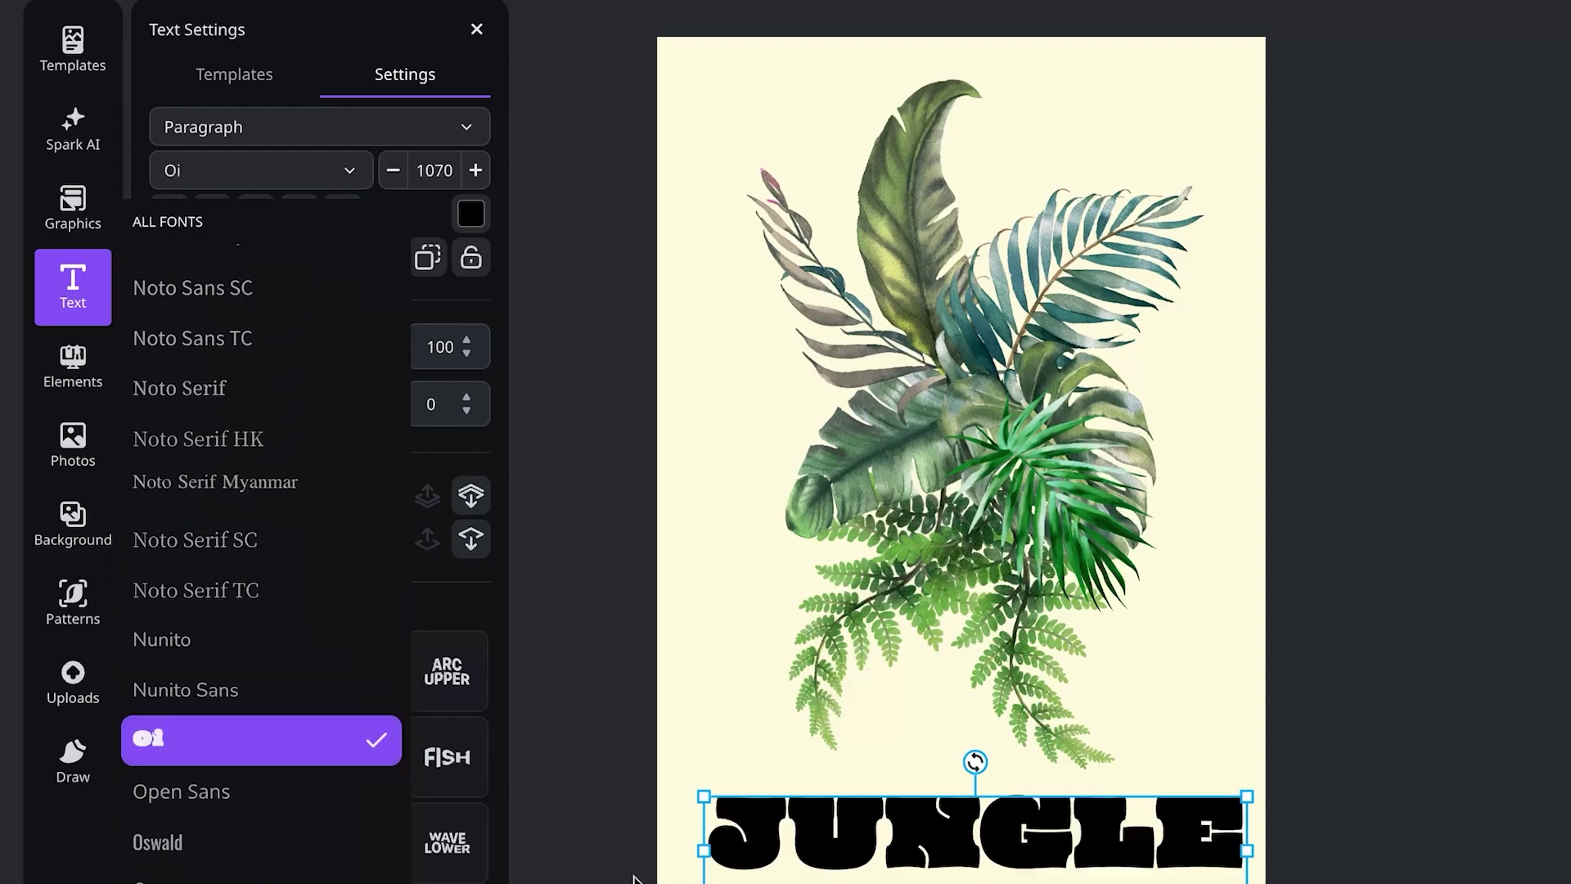
pyautogui.click(540, 784)
pyautogui.moveTo(778, 846); pyautogui.dragTo(765, 846)
# Colour JUNGLE a dark green sampled from the leaves and nudge it slightly lower
pyautogui.click(471, 213)
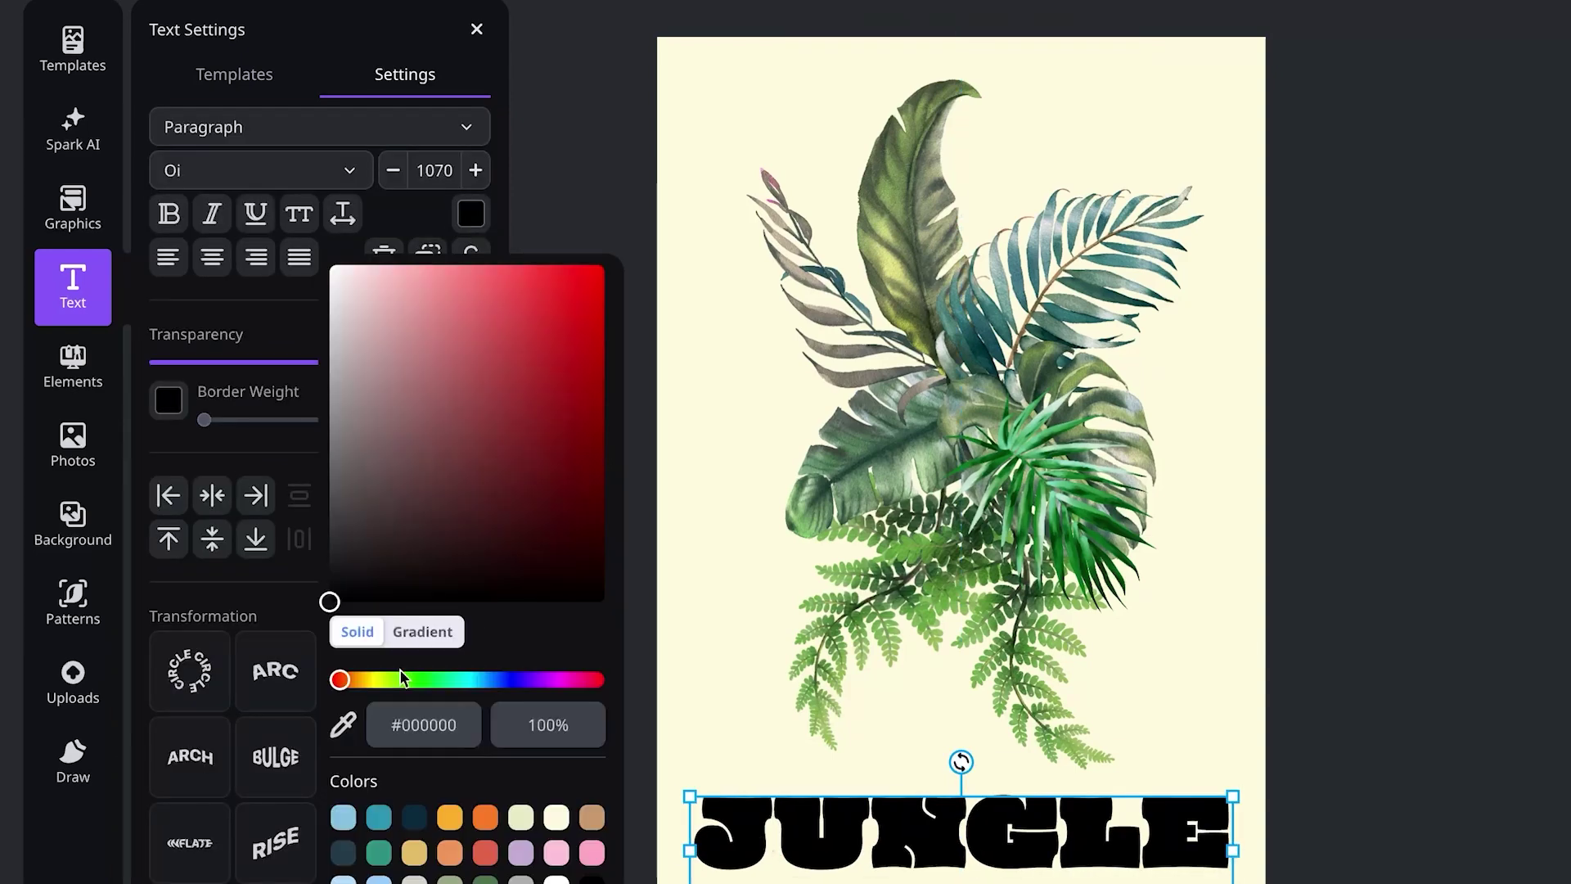
pyautogui.click(343, 725)
pyautogui.click(1038, 498)
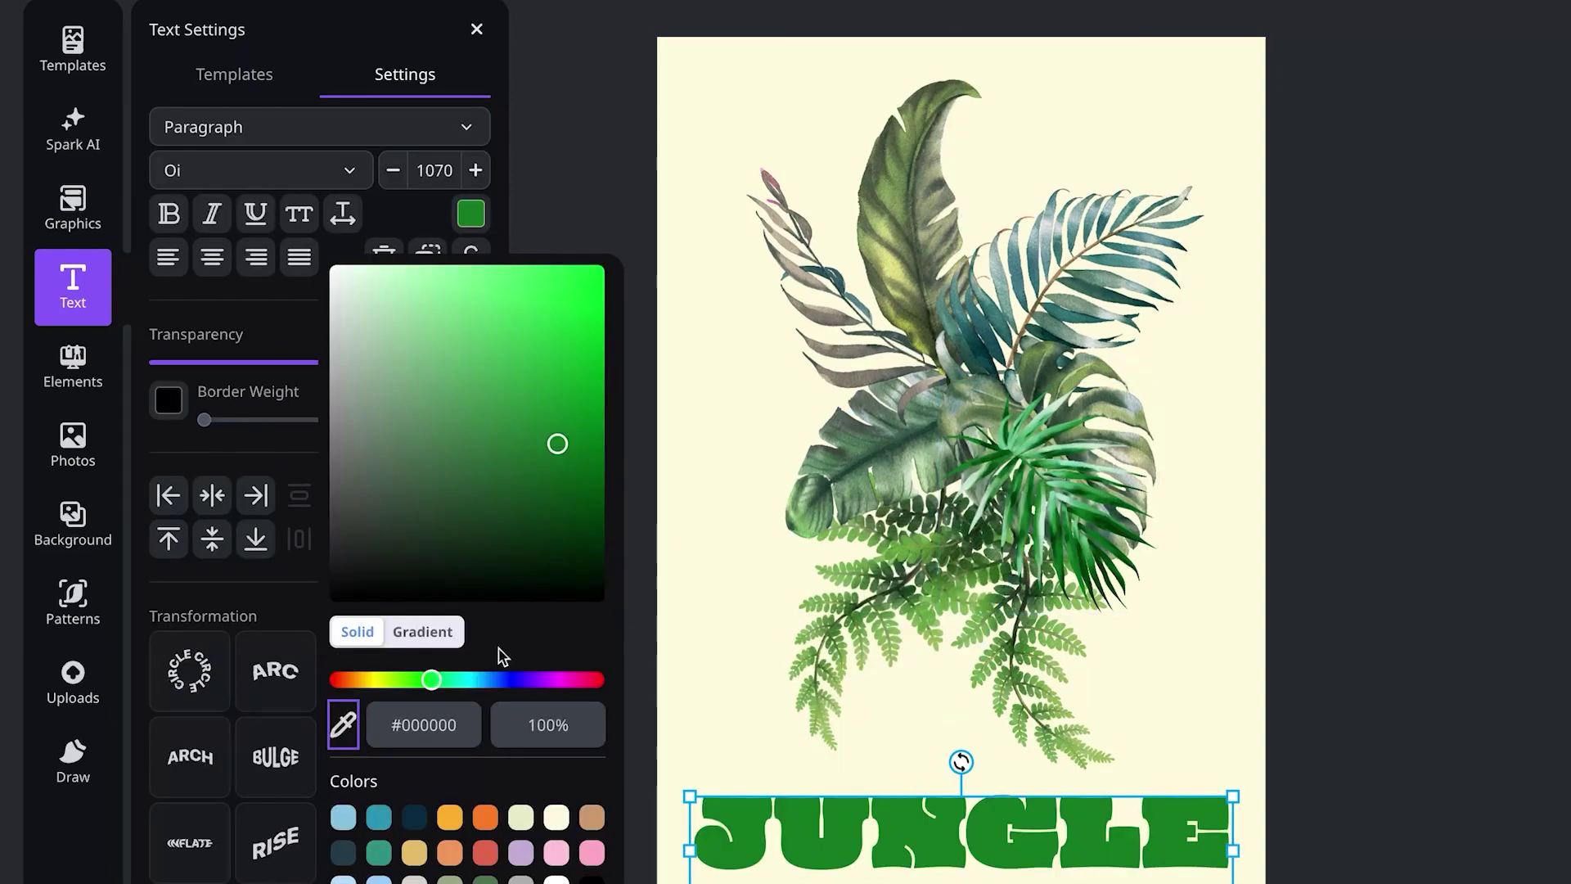
pyautogui.click(343, 724)
pyautogui.click(905, 441)
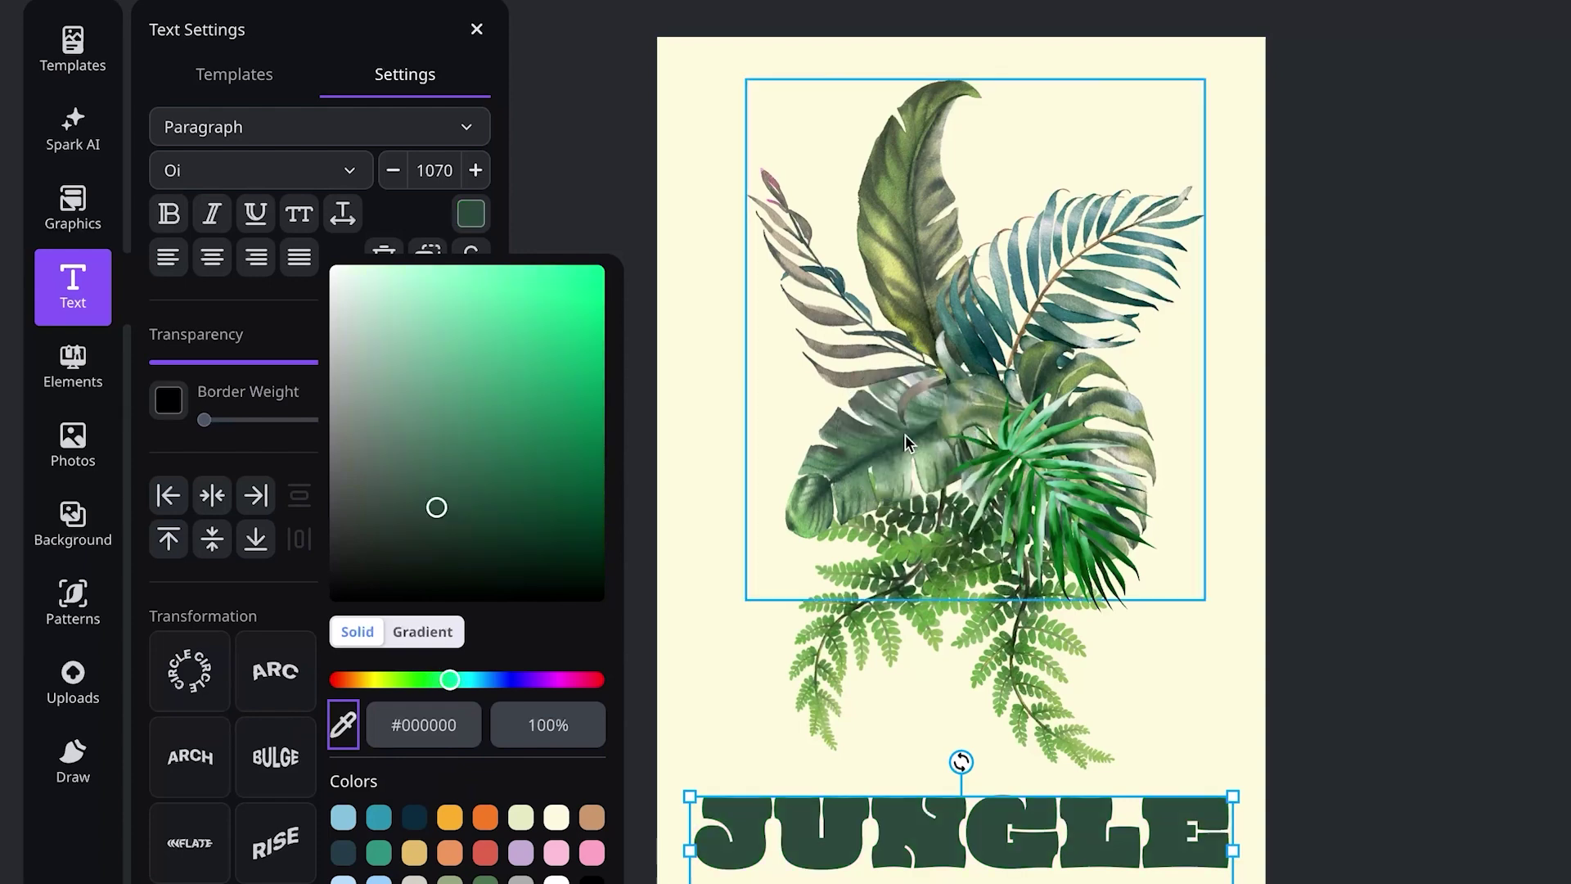
pyautogui.click(759, 765)
pyautogui.moveTo(1200, 828); pyautogui.dragTo(1199, 835)
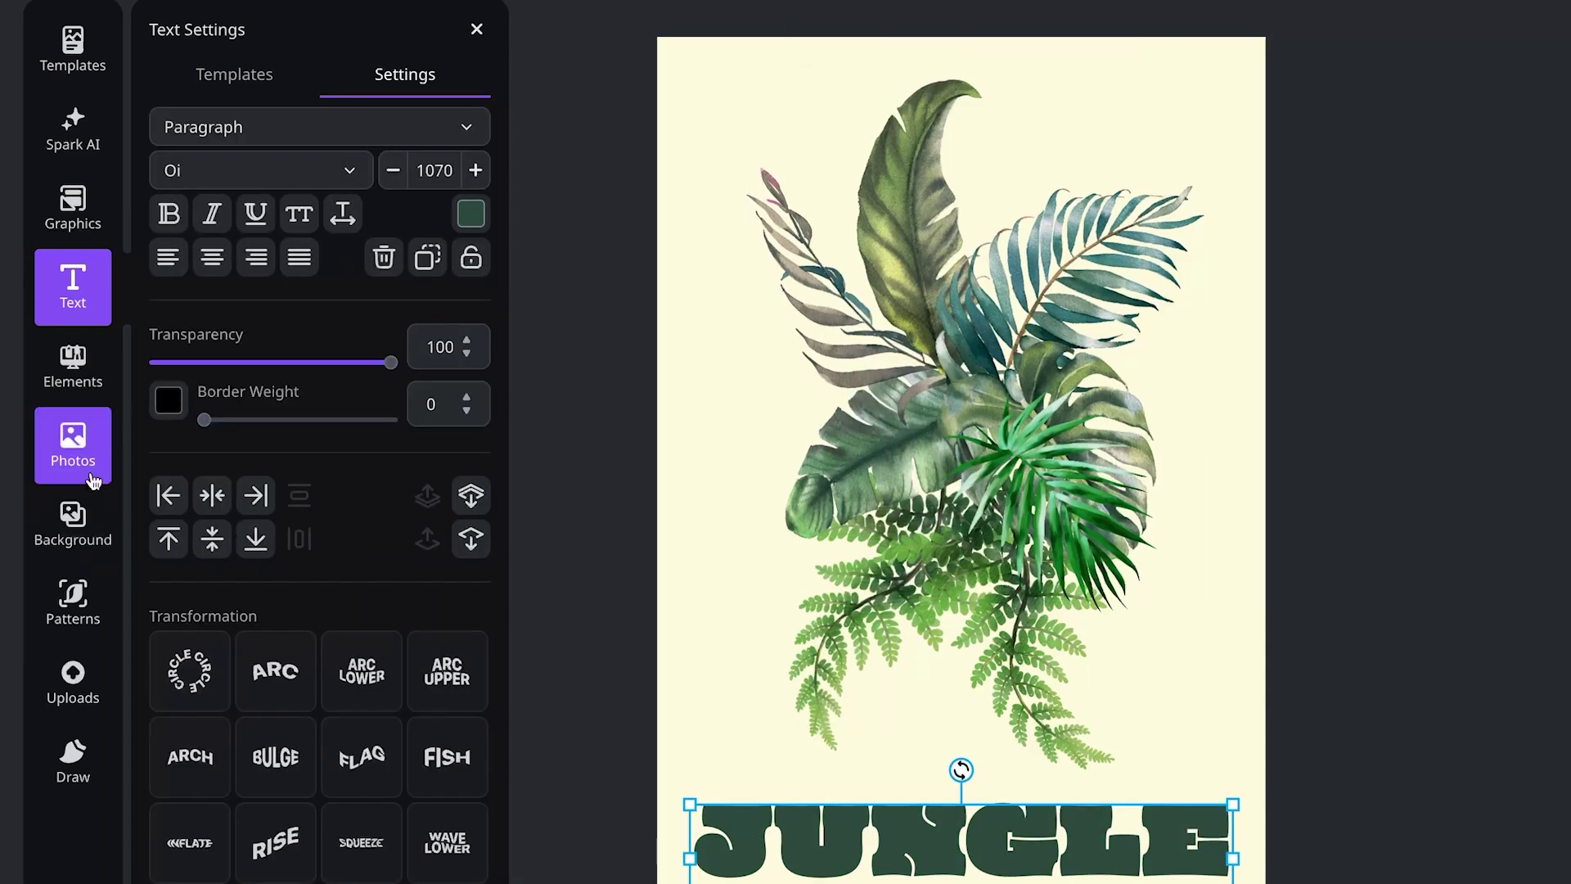
# Add a filled square from Basic Shapes, enlarge it and centre it over the leaves
pyautogui.click(73, 366)
pyautogui.scroll(-15, 253, 625)
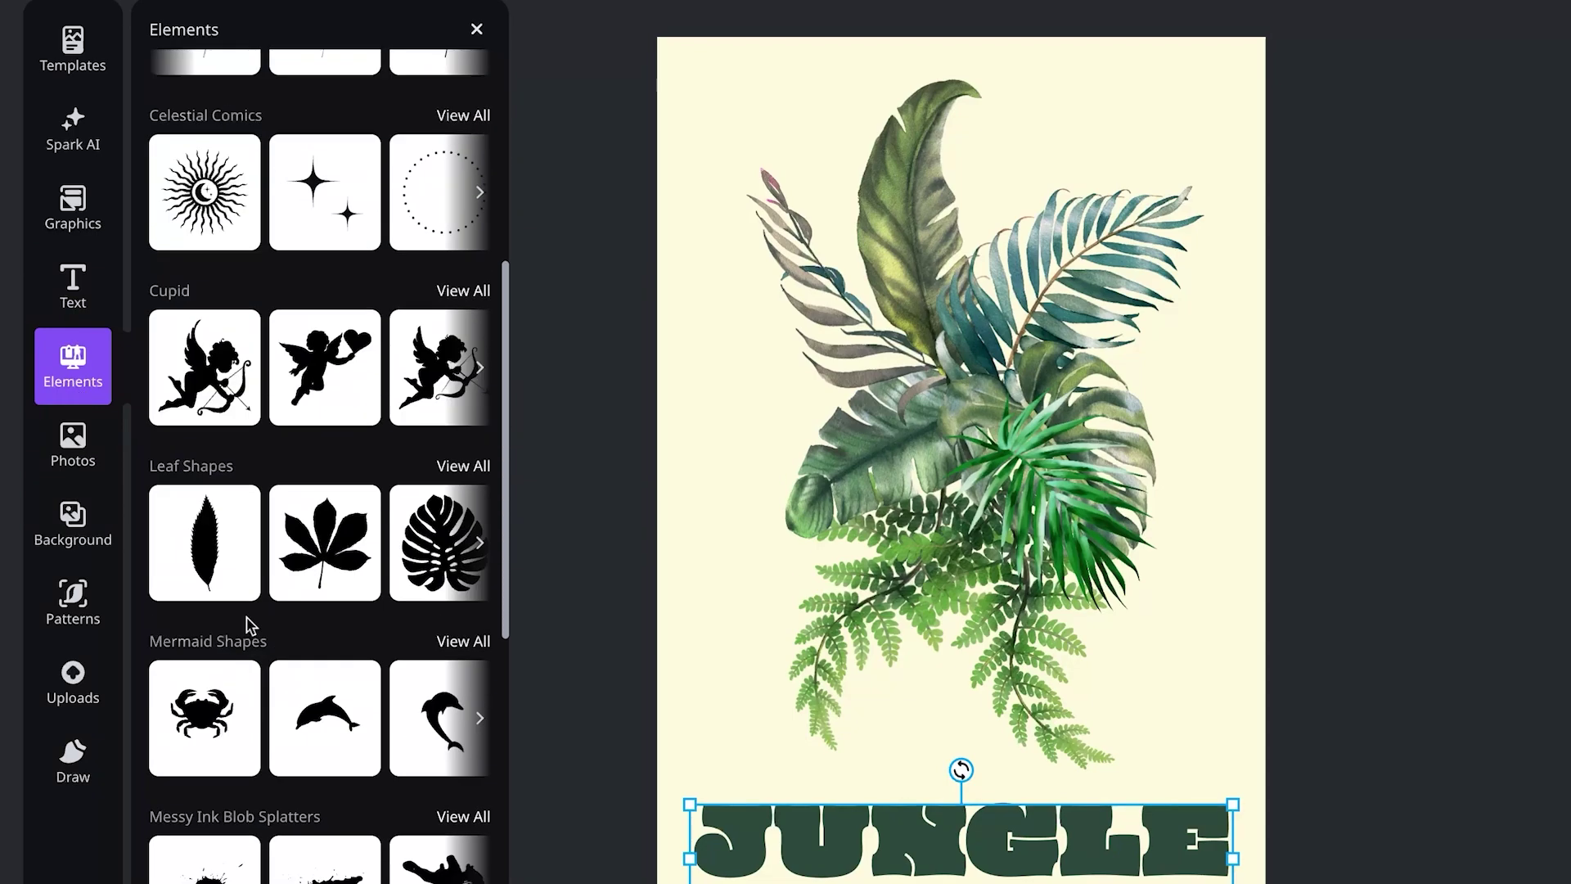
pyautogui.scroll(-3, 250, 627)
pyautogui.click(481, 533)
pyautogui.moveTo(245, 551); pyautogui.dragTo(1019, 558)
pyautogui.moveTo(1091, 624); pyautogui.dragTo(996, 450)
pyautogui.click(1097, 573)
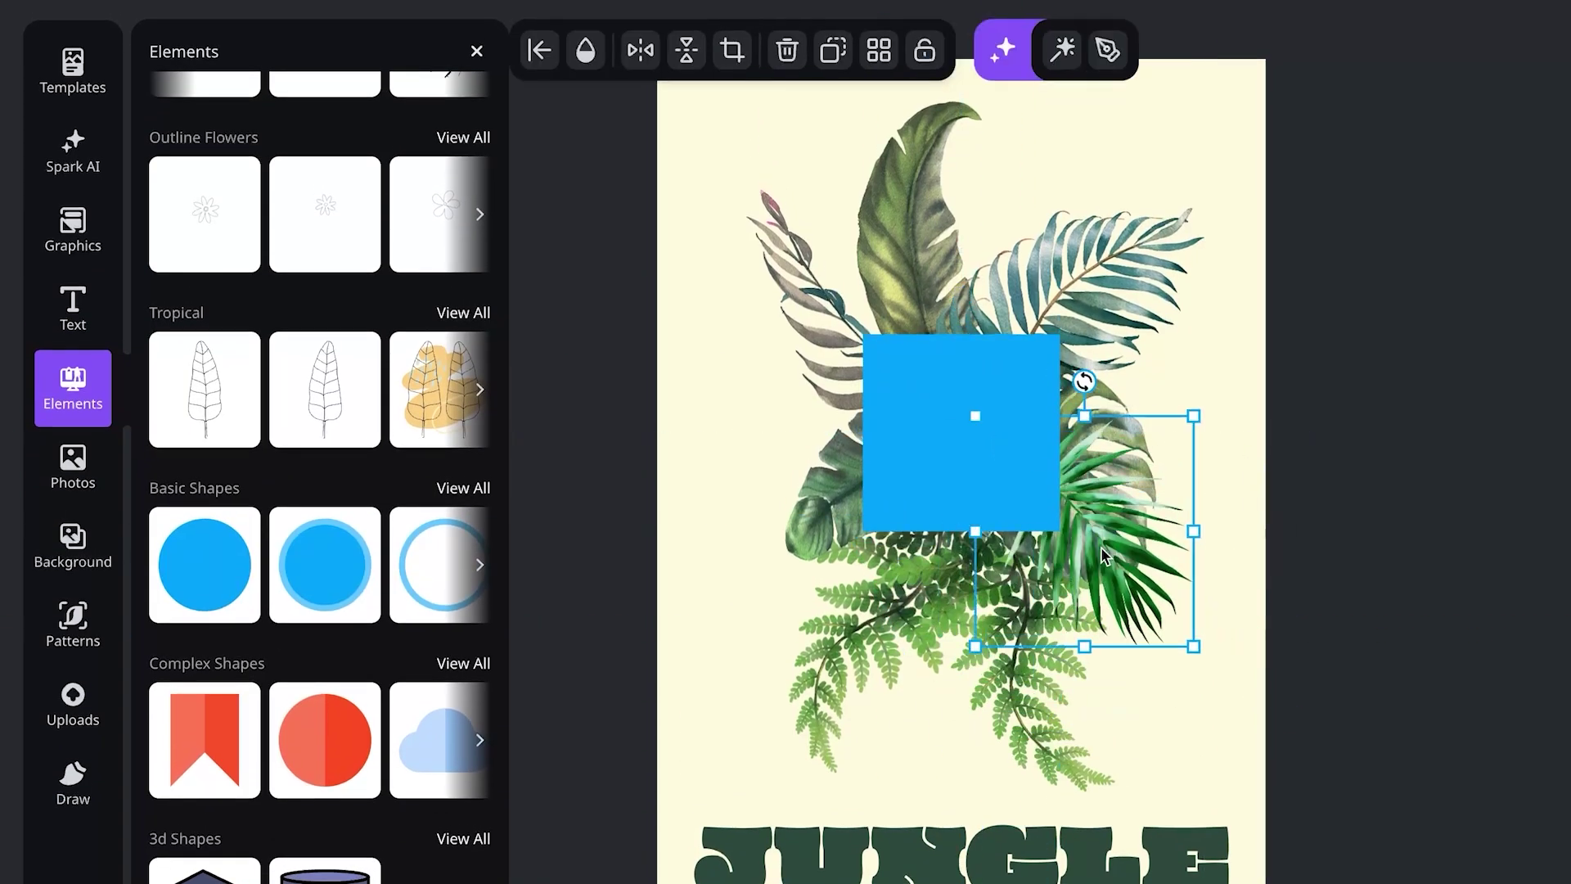
pyautogui.click(1013, 505)
pyautogui.moveTo(1060, 532); pyautogui.dragTo(1154, 609)
pyautogui.moveTo(1009, 523); pyautogui.dragTo(979, 498)
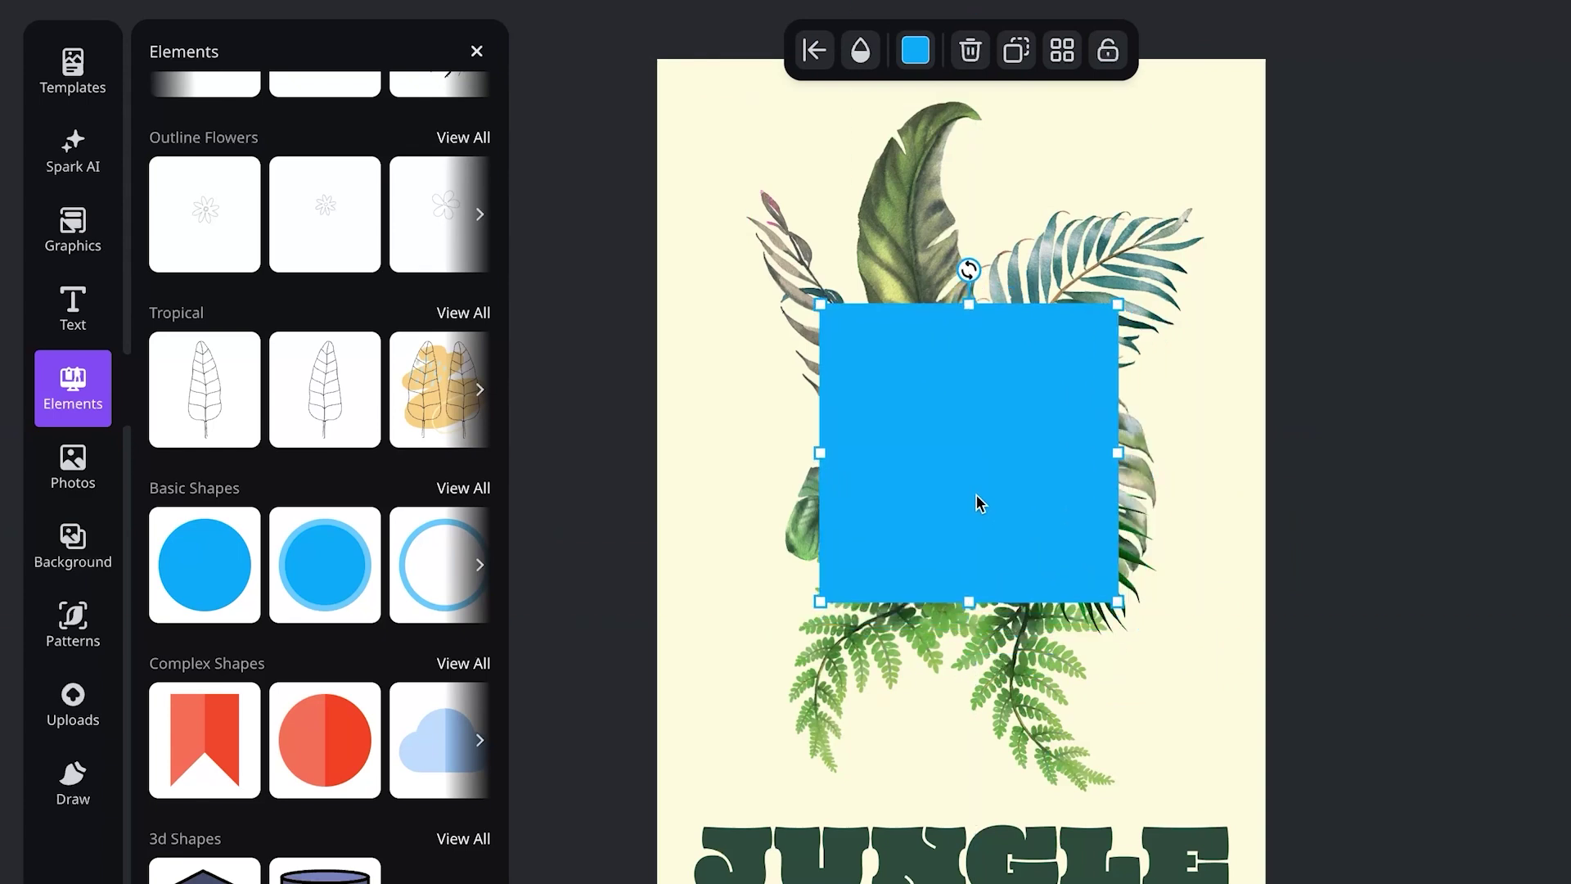
# Make the square white, enlarge it, and move it behind all leaves and ferns in Layers
pyautogui.click(915, 50)
pyautogui.click(1000, 653)
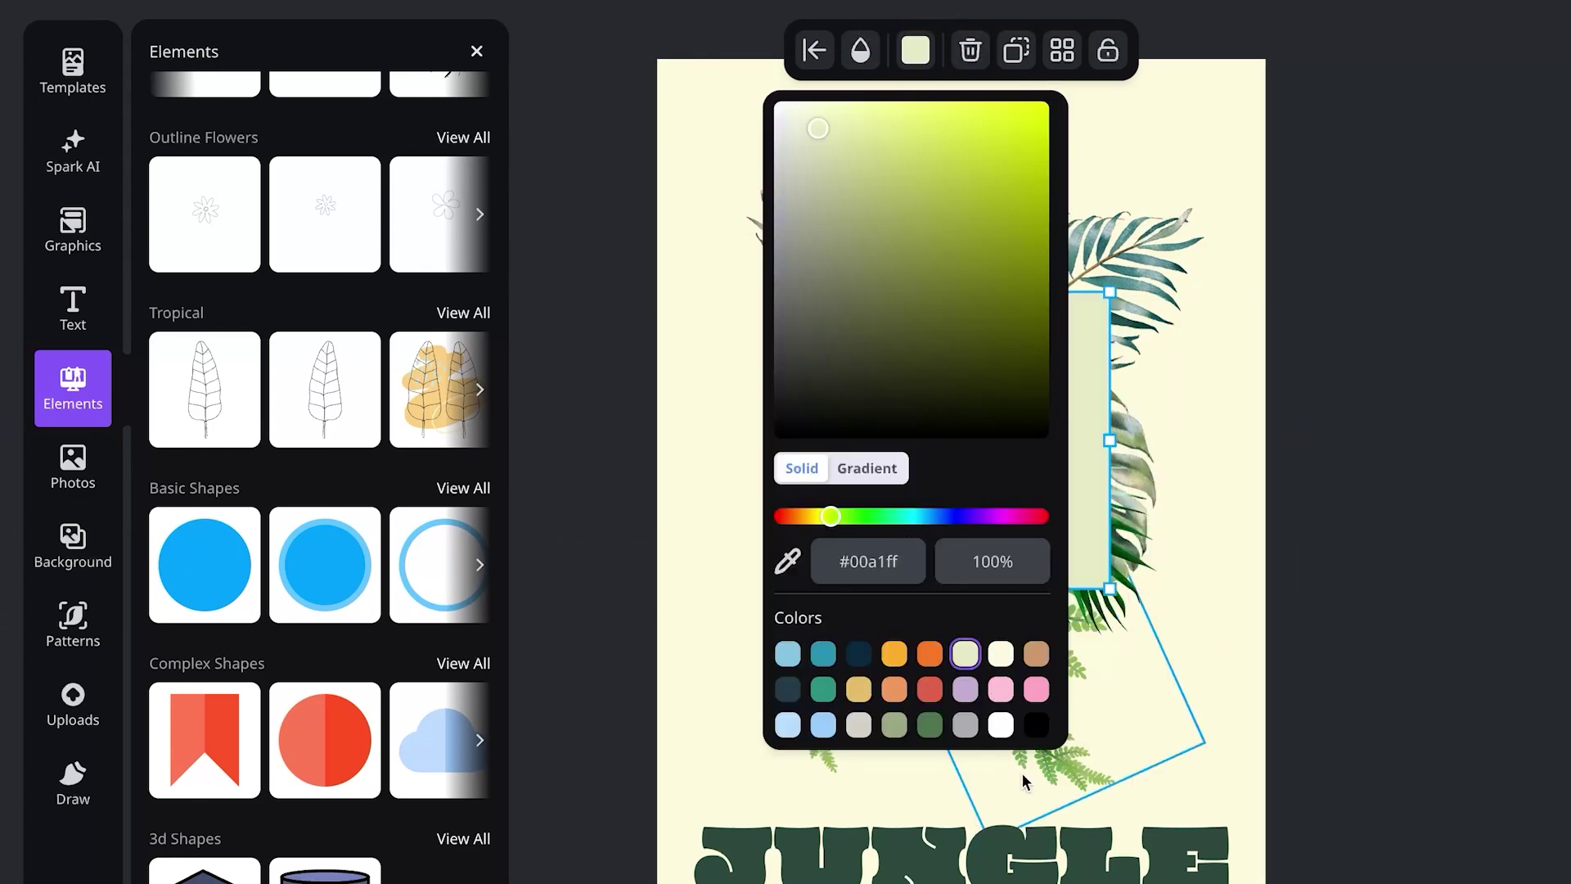
pyautogui.click(1001, 725)
pyautogui.click(1527, 635)
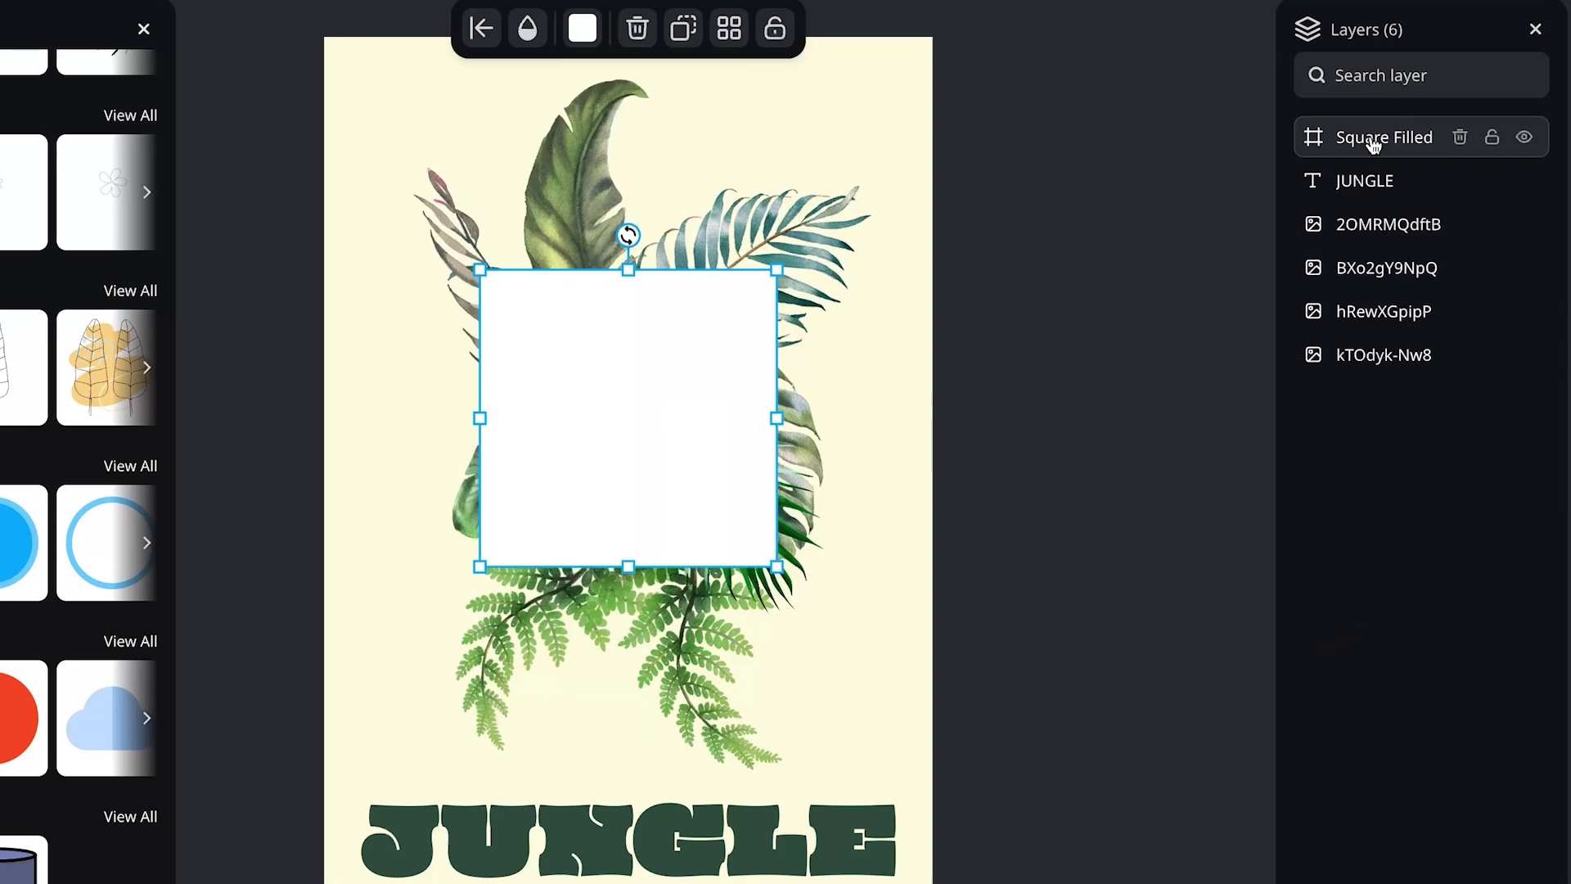
pyautogui.moveTo(1374, 145); pyautogui.dragTo(1388, 309)
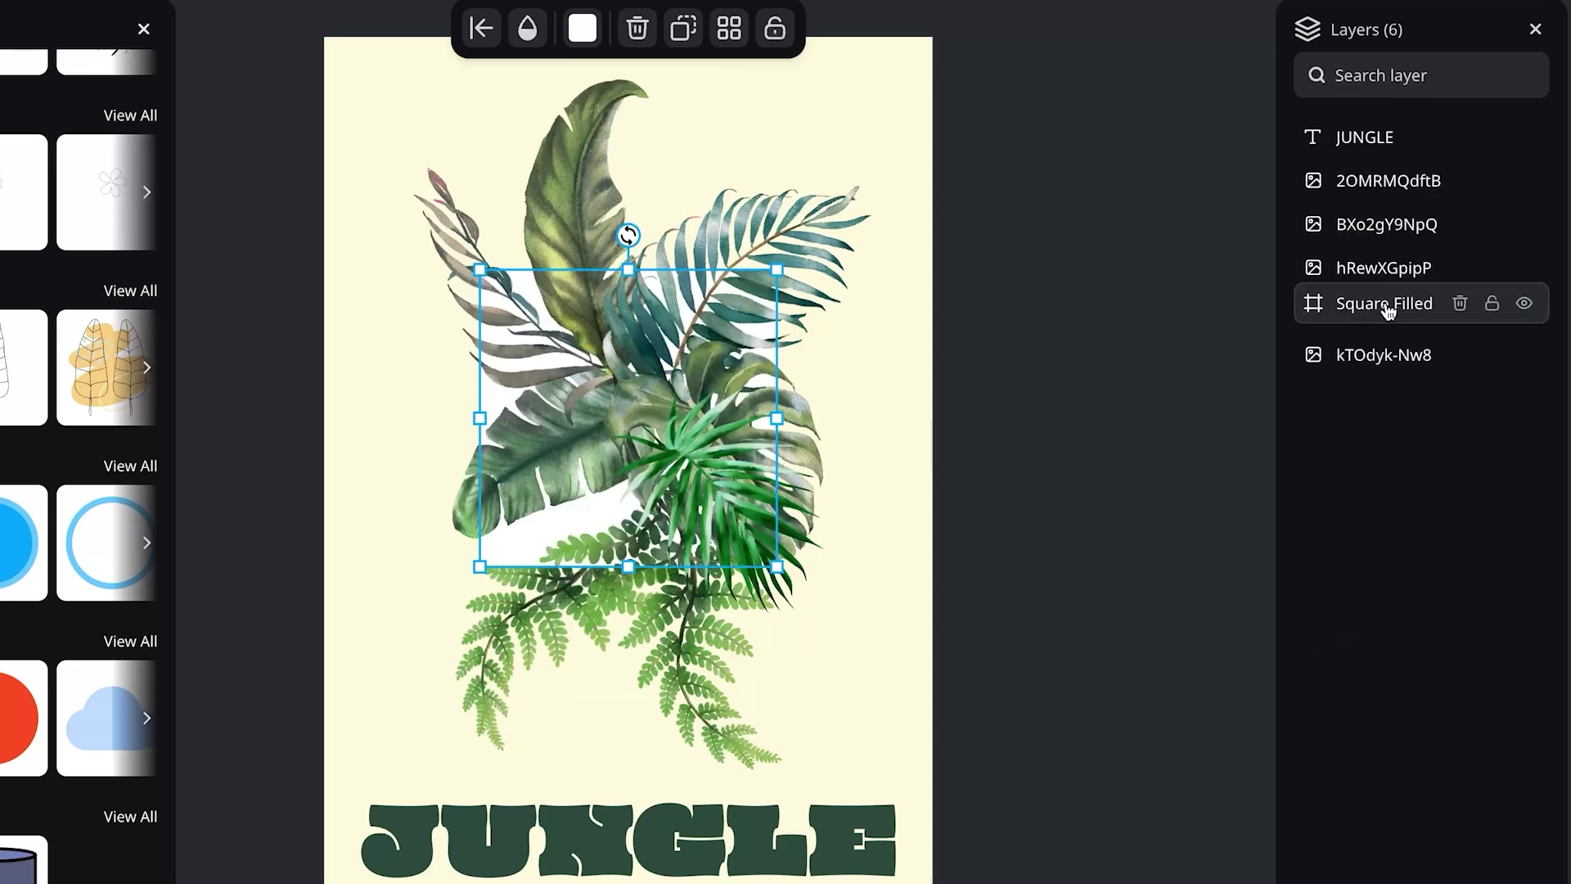
pyautogui.moveTo(489, 569); pyautogui.dragTo(415, 635)
pyautogui.click(269, 540)
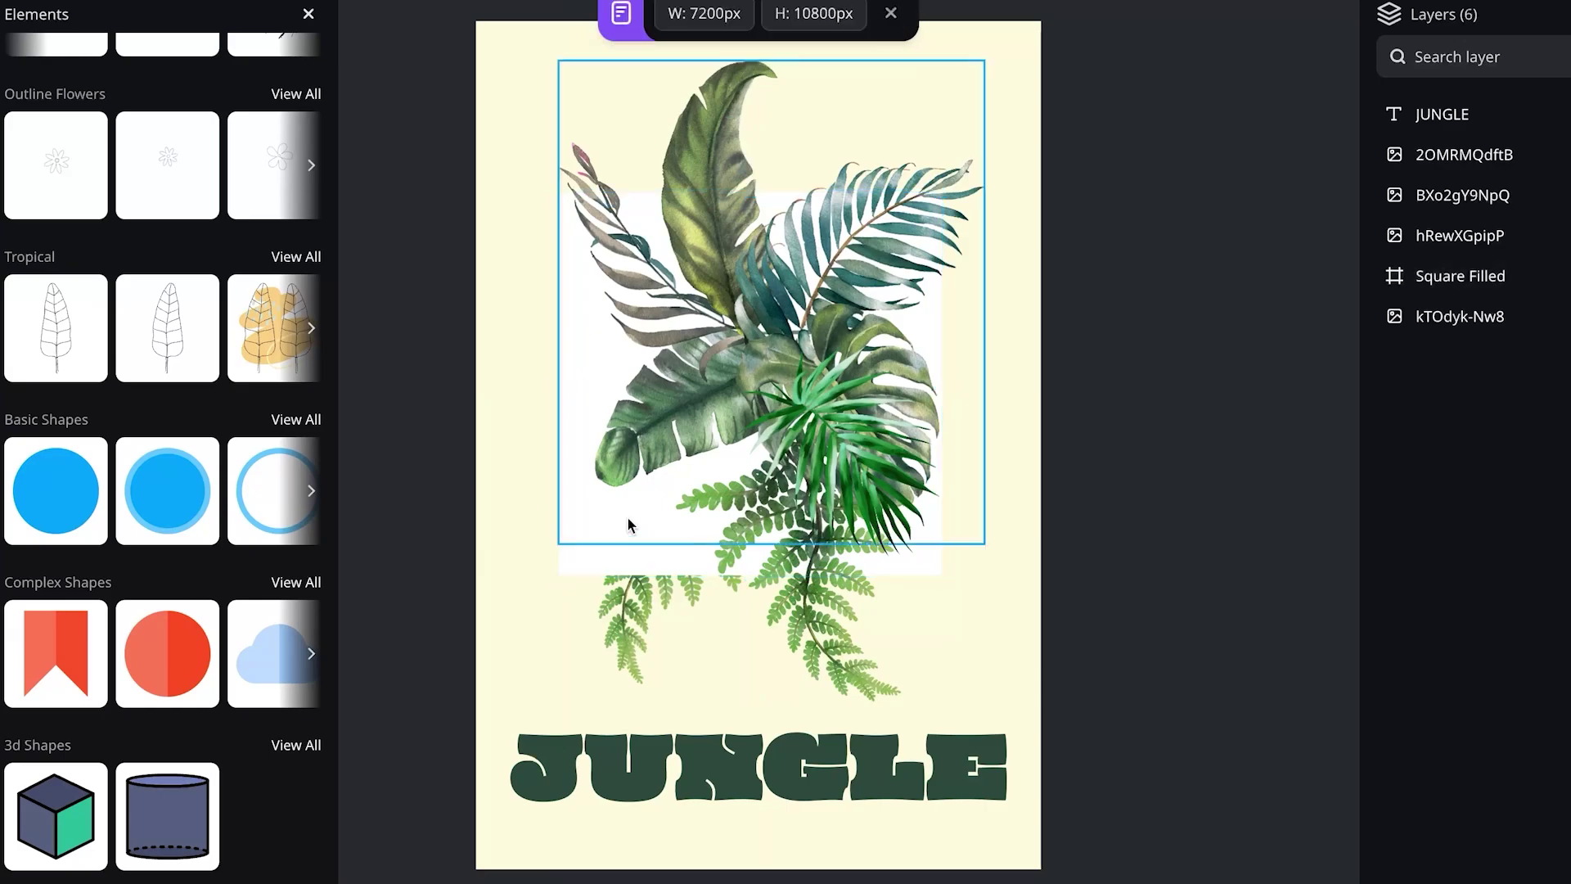
pyautogui.click(622, 553)
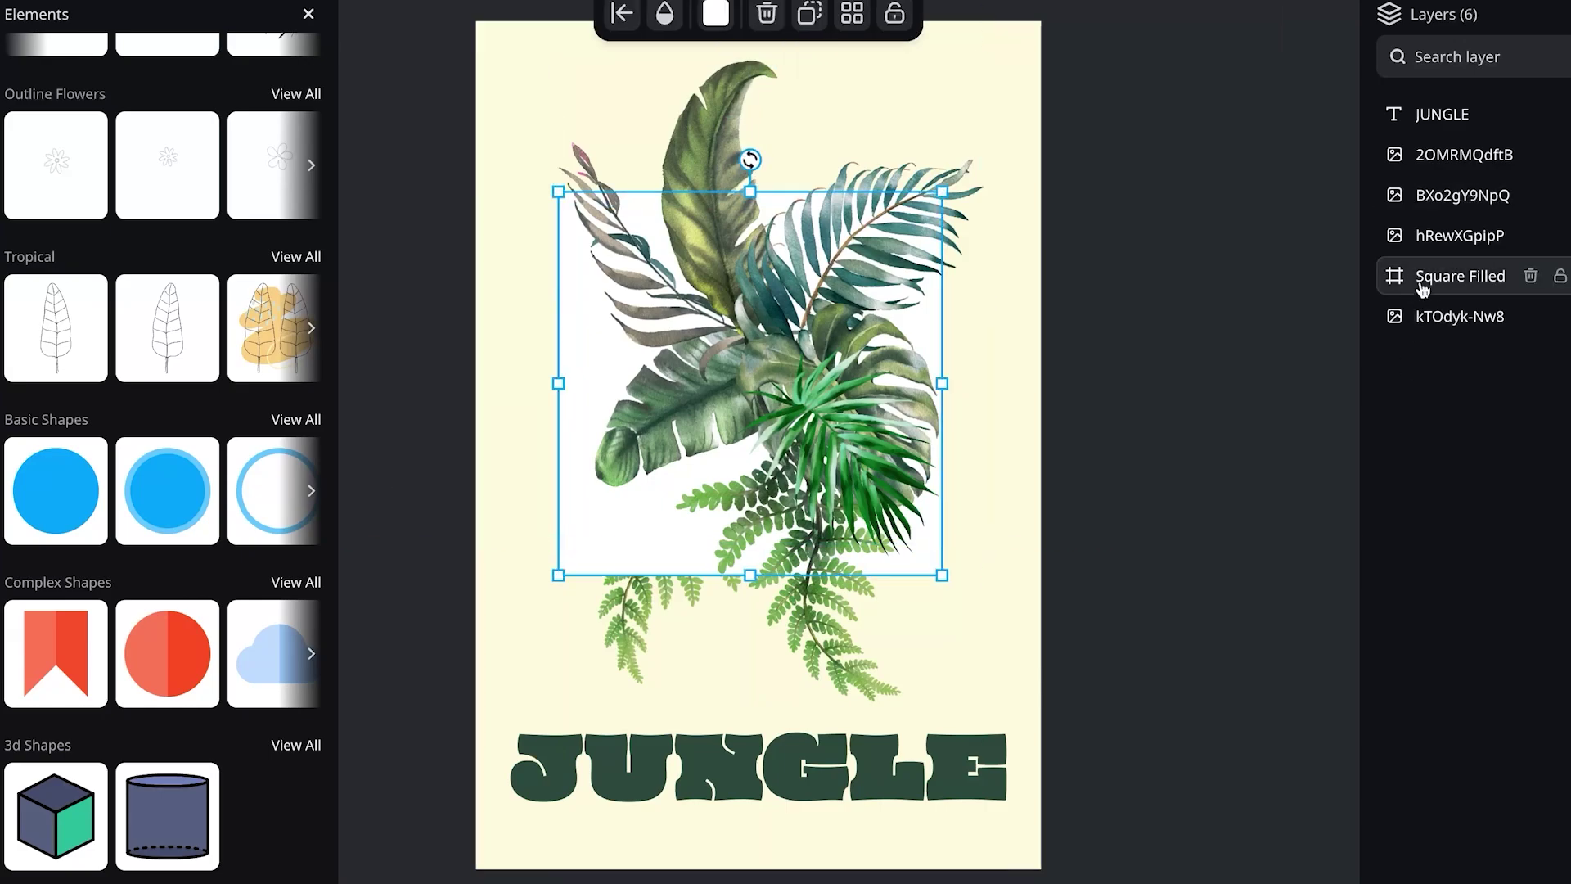
pyautogui.moveTo(1422, 288); pyautogui.dragTo(1422, 320)
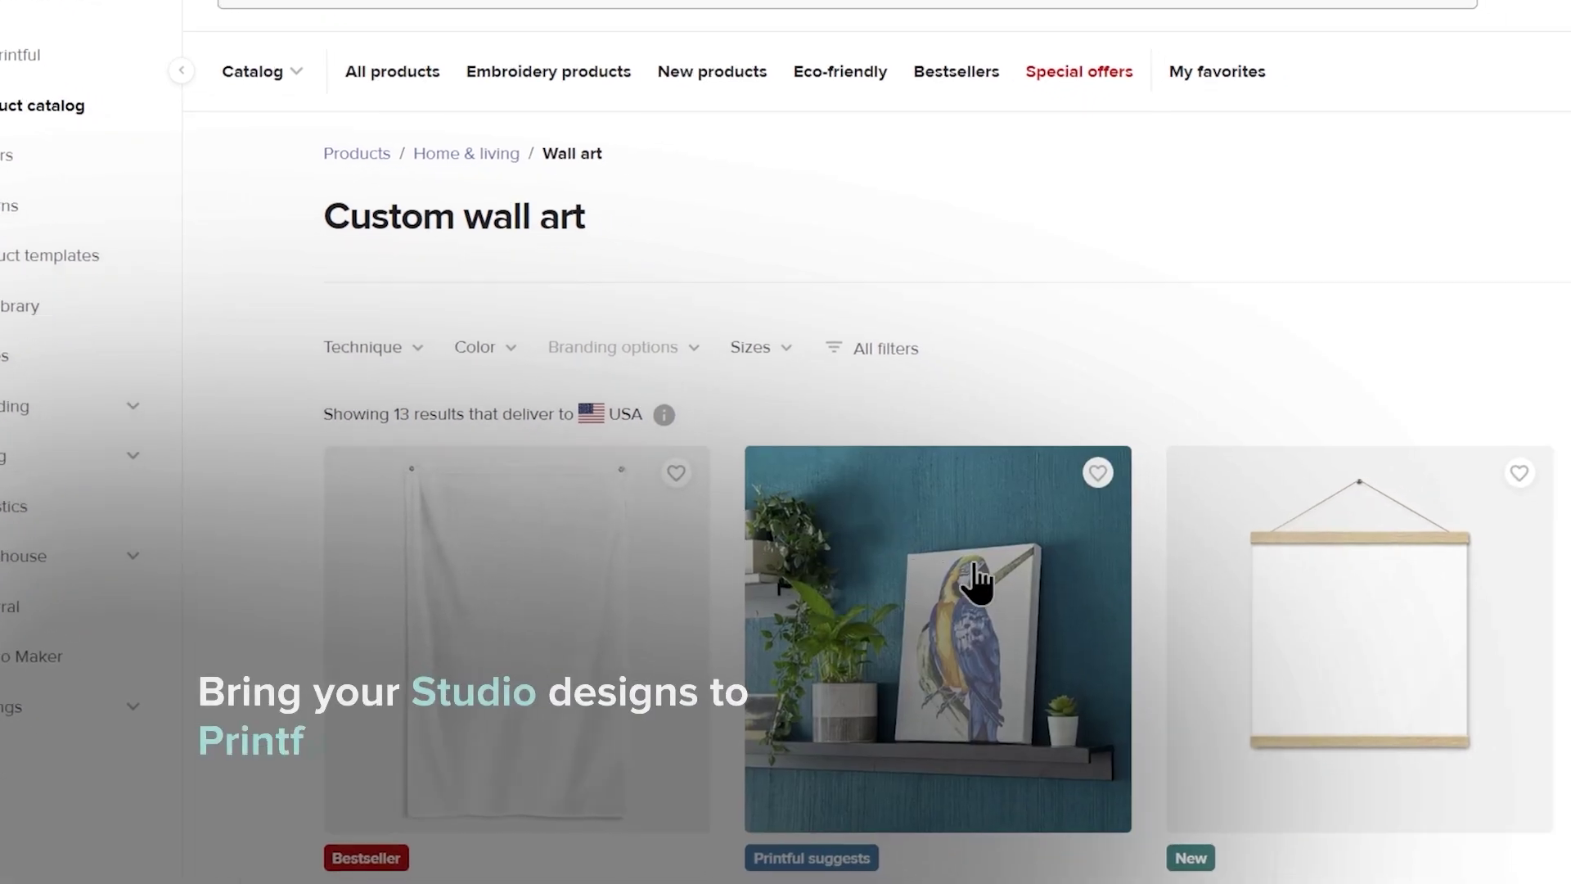
# Apply Jungle-(1).png to the 24″×36″ Enhanced Matte Paper Poster in Printful
pyautogui.click(1402, 520)
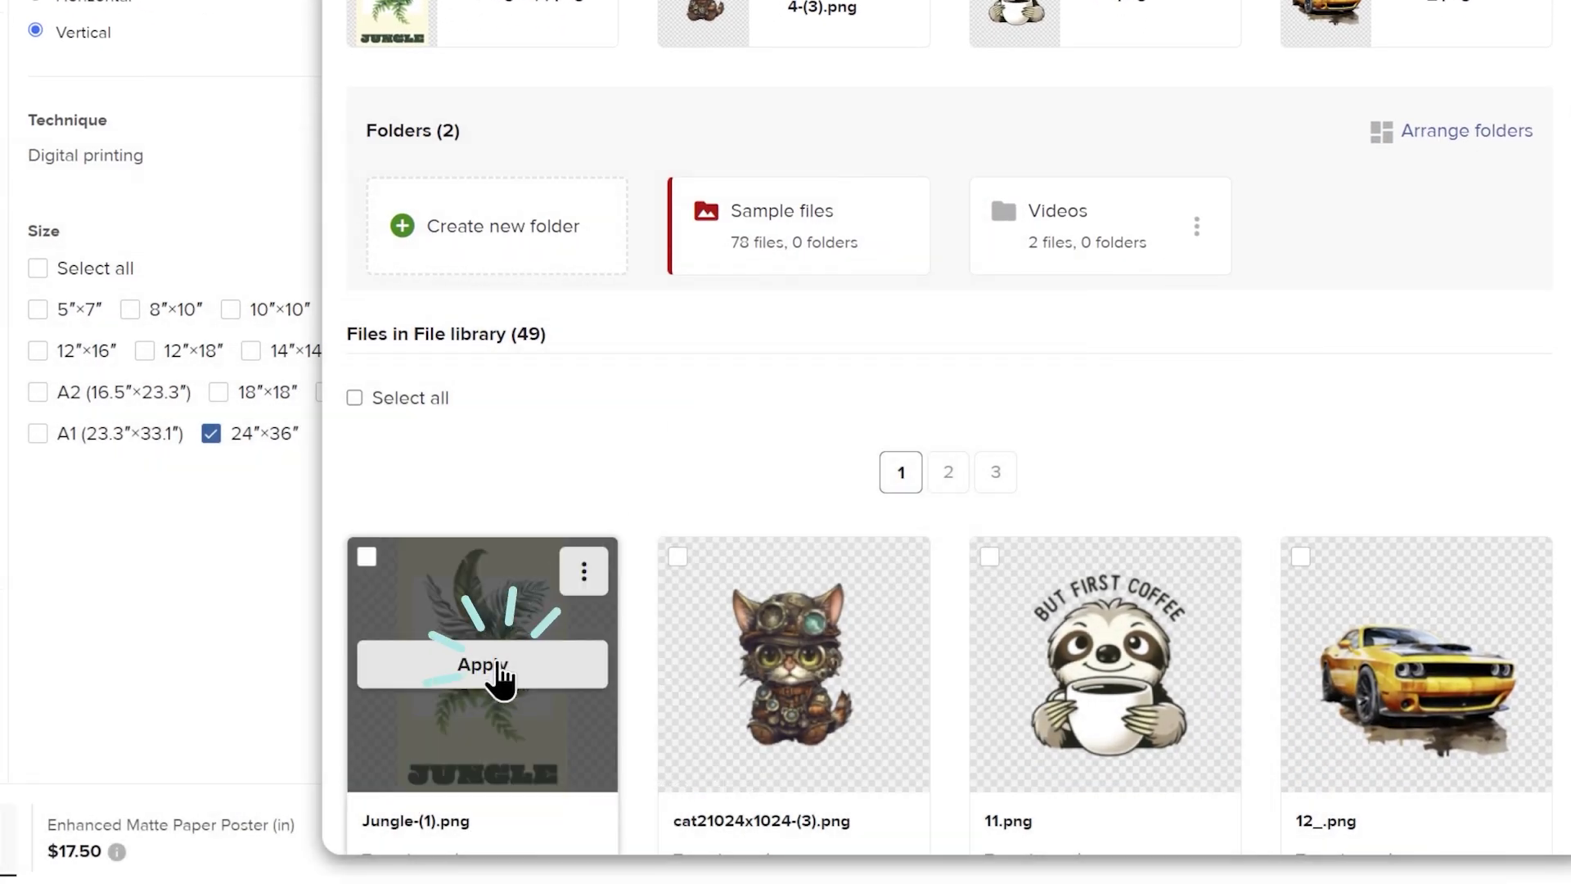
pyautogui.click(499, 671)
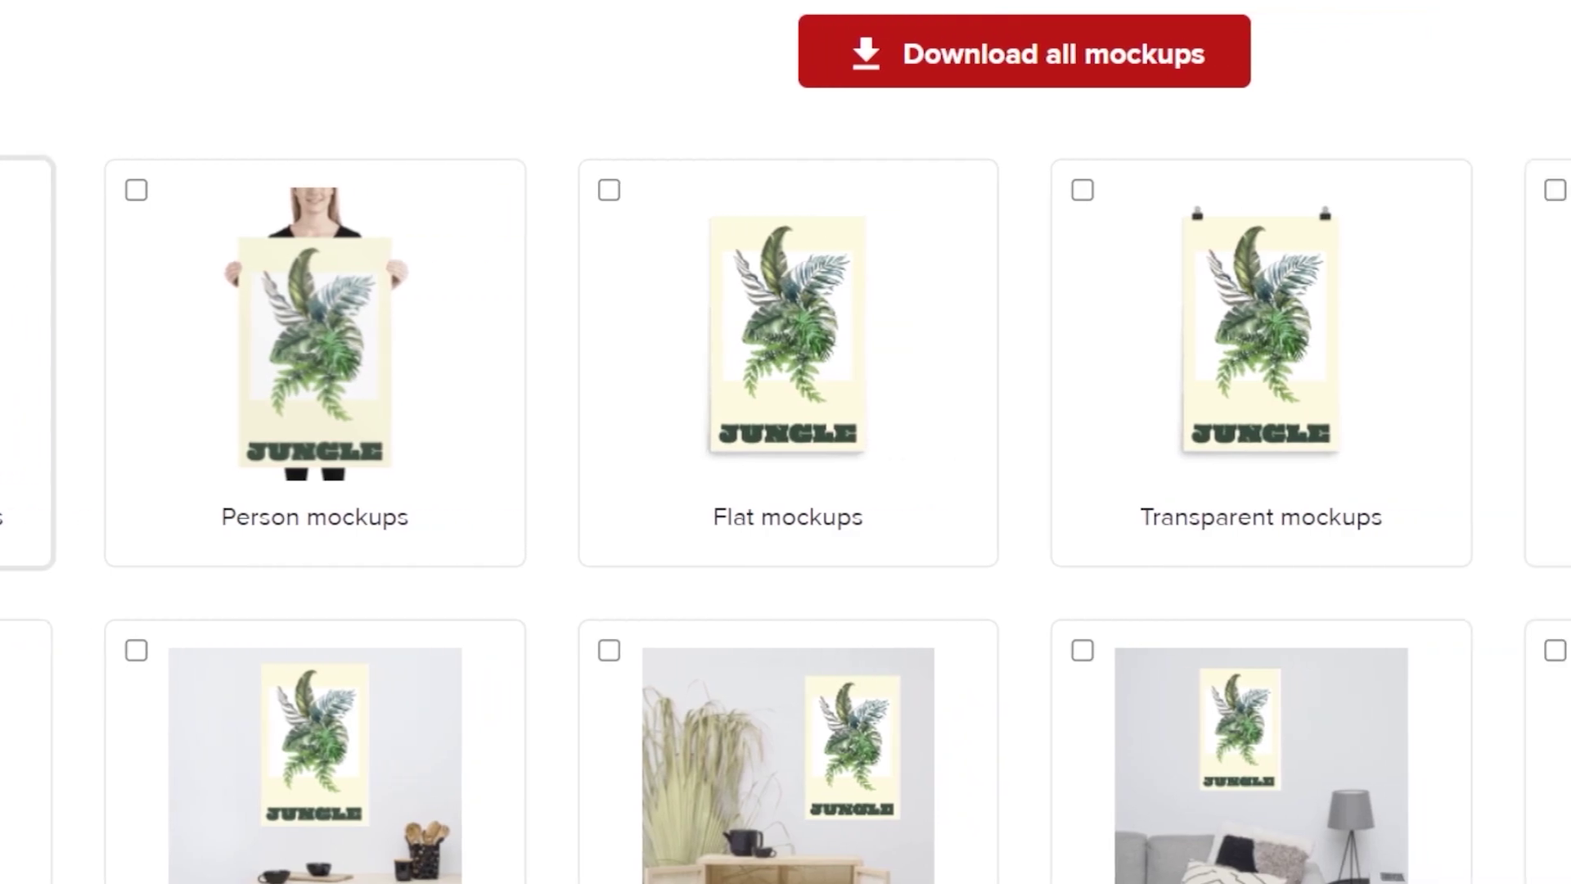